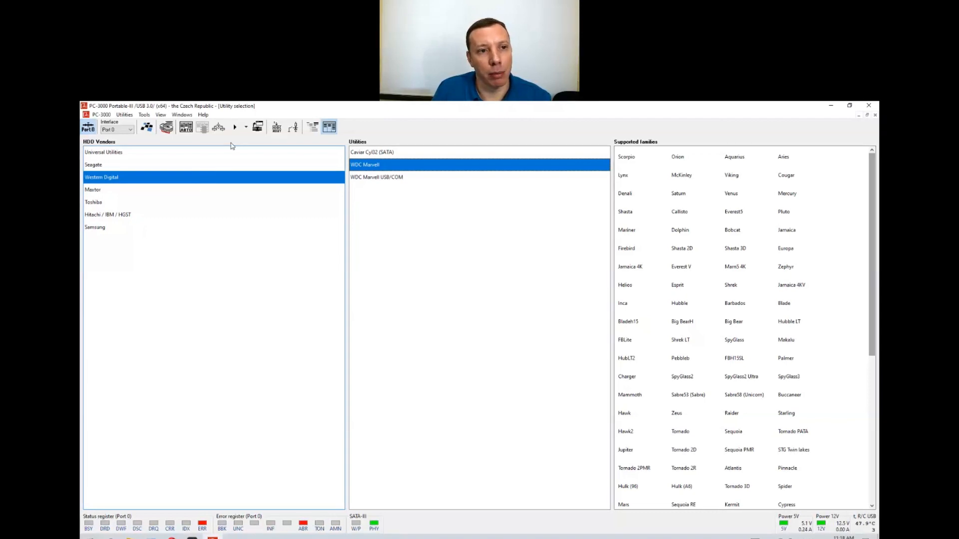
Start the WDC Marvell utility in Kernel mode with the autodetected Palmer family and highlight the Debug Stop Code log line
left_click(235, 128)
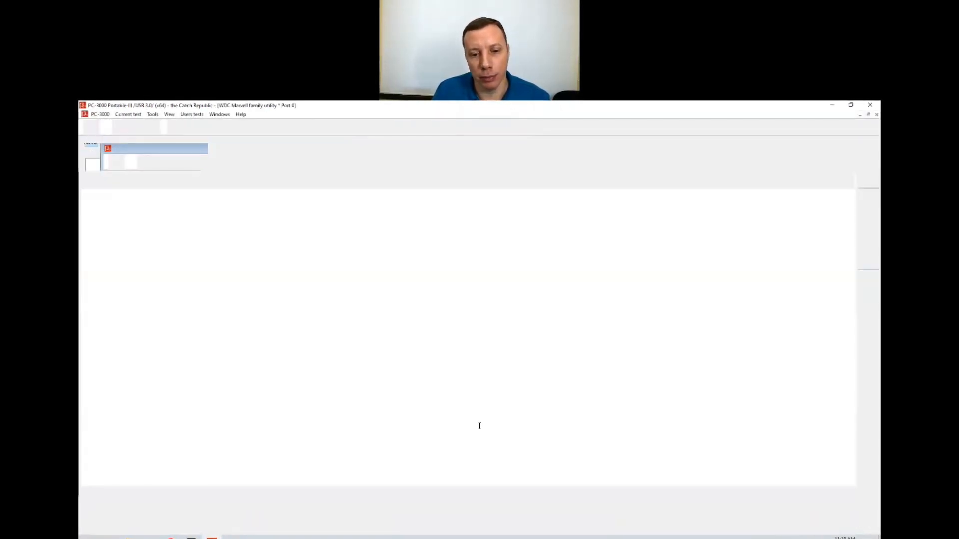
left_click(363, 450)
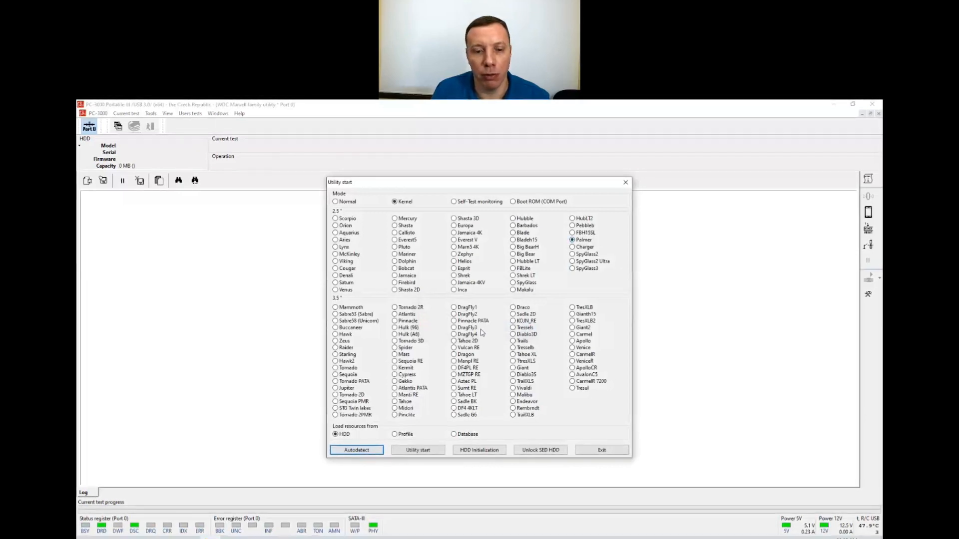
left_click(412, 451)
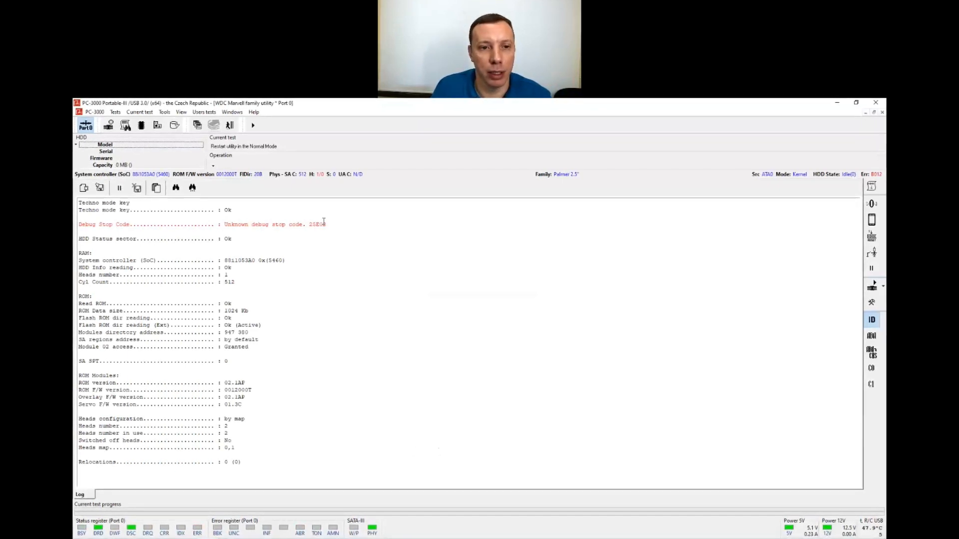
left_click_drag(329, 225, 79, 225)
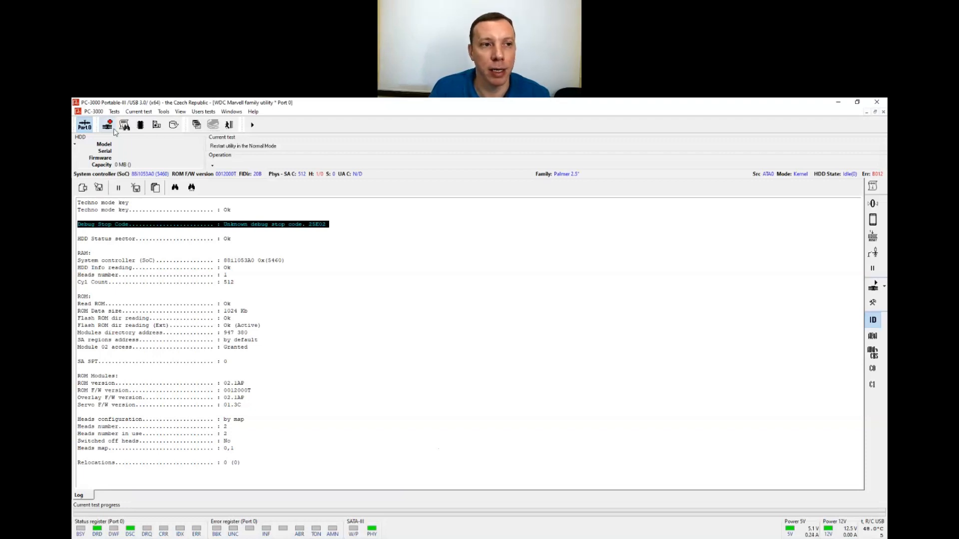
Block module 30 access in the drive's ROM under a new profile named Palmer, and power-cycle the drive
left_click(139, 128)
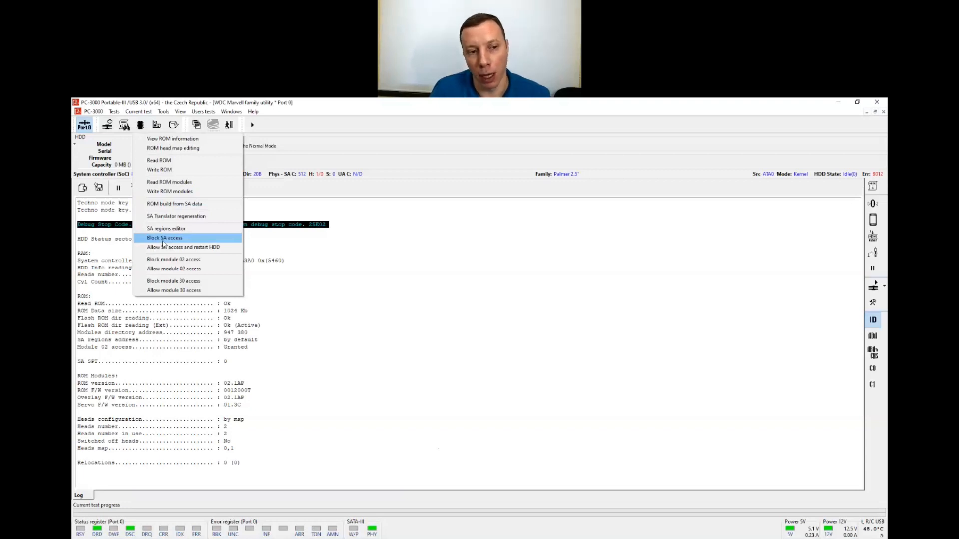
left_click(163, 282)
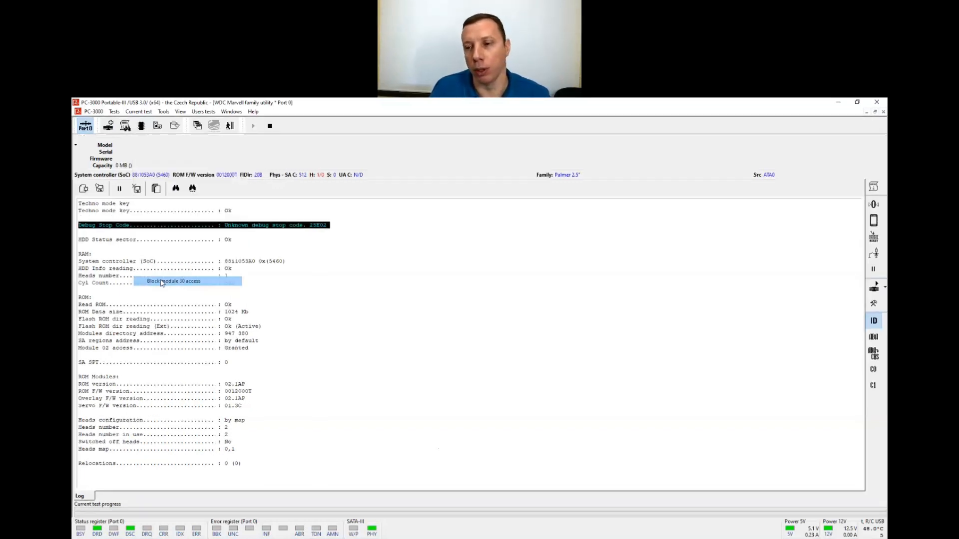
left_click(410, 264)
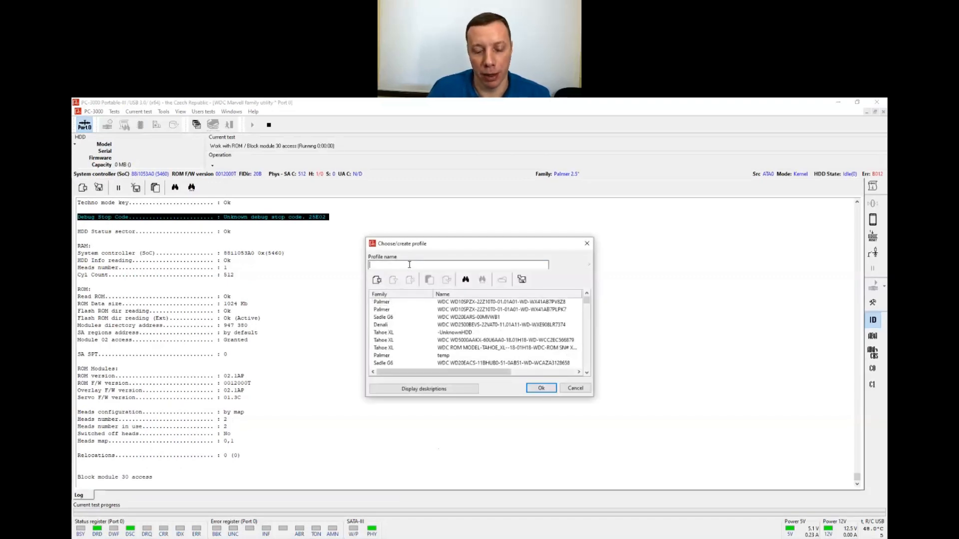
type("Pa")
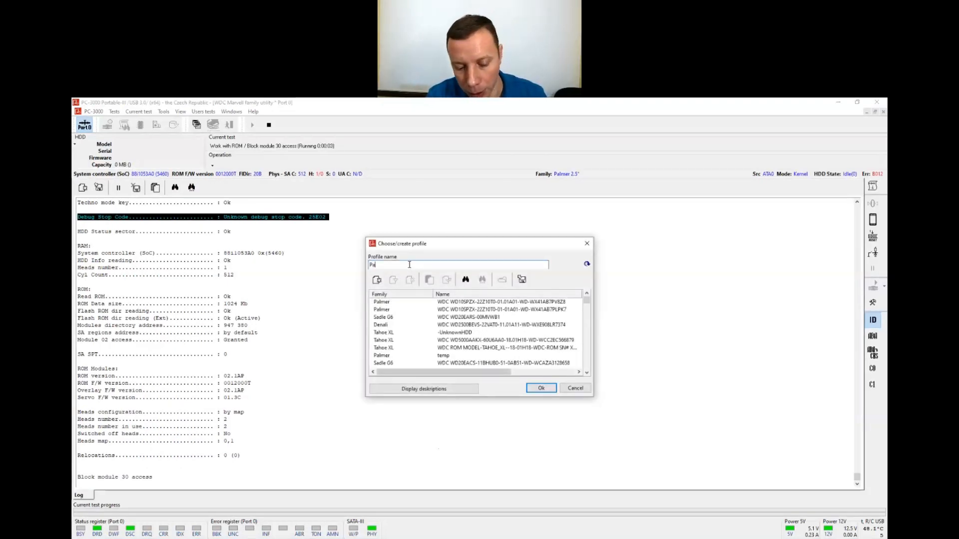
type("lmer")
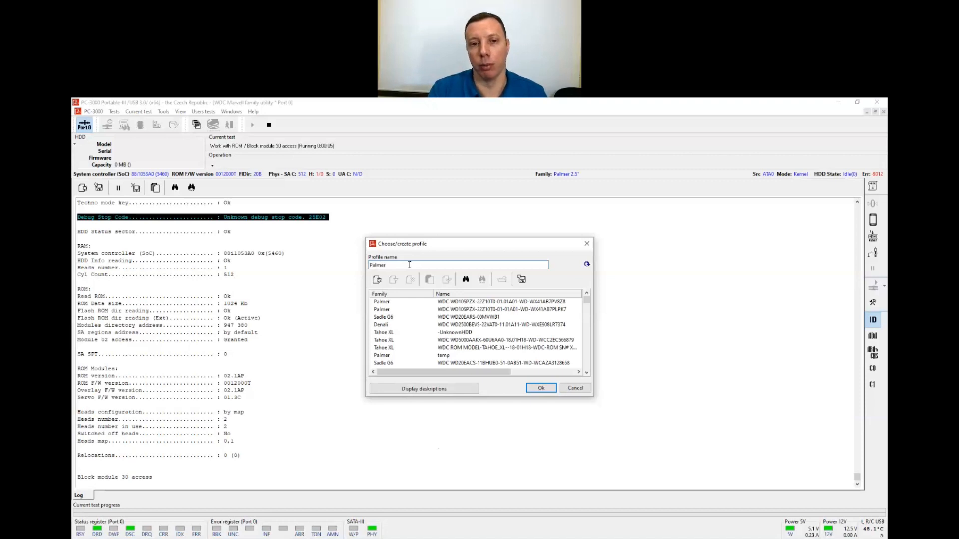
key("Return")
key("Return")
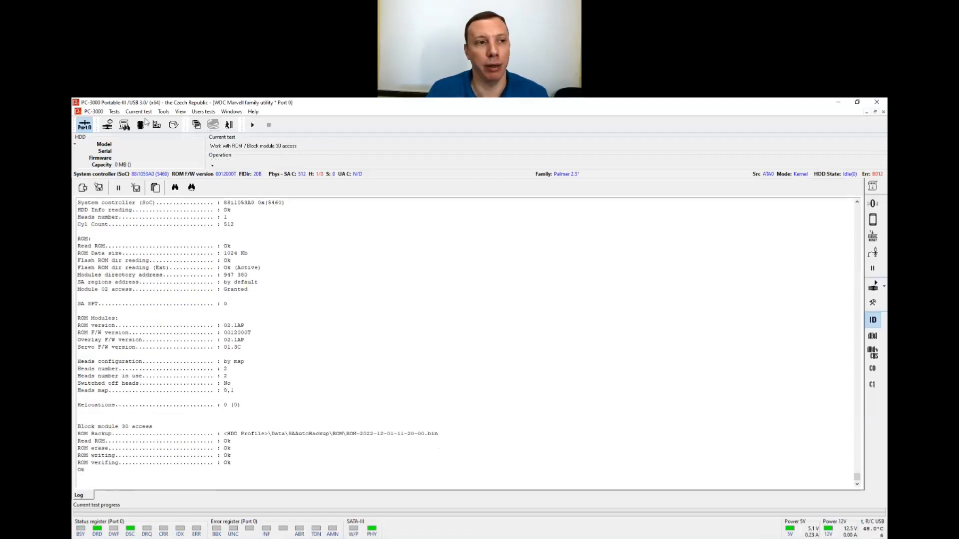
left_click(83, 127)
left_click(83, 128)
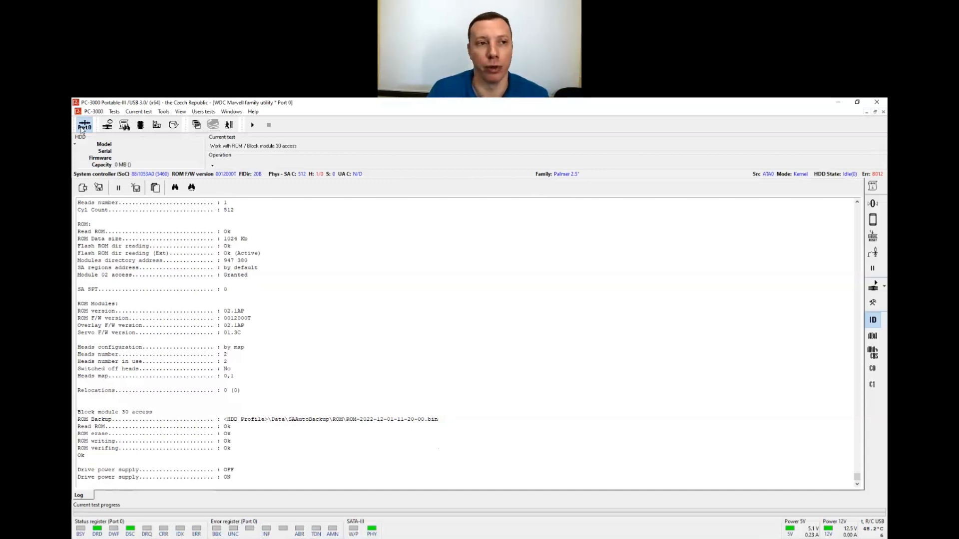
Load the LDR into the drive's RAM from the Data\SABackup\Modules\Composed folder of the second WD10SPZX-22Z10T0 Palmer profile
left_click(157, 132)
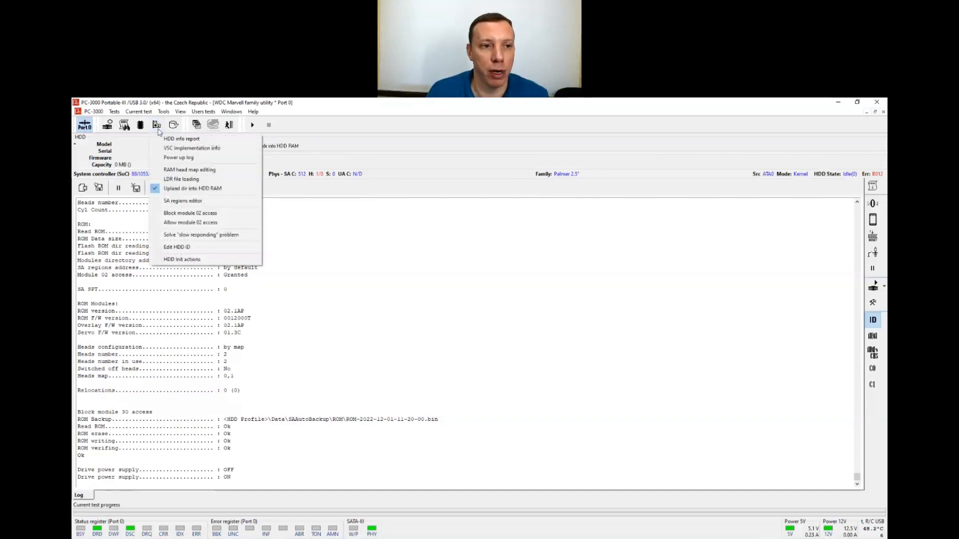
left_click(181, 181)
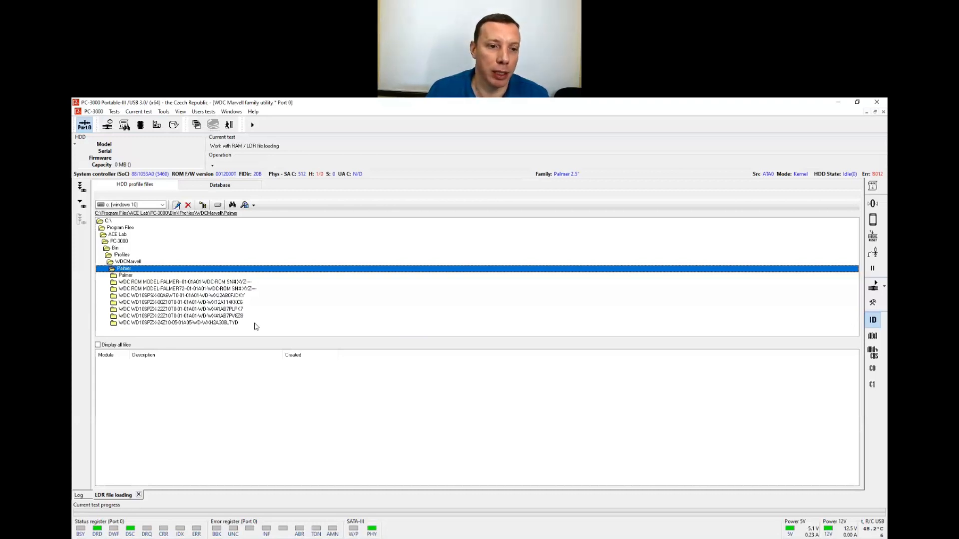
left_click(244, 317)
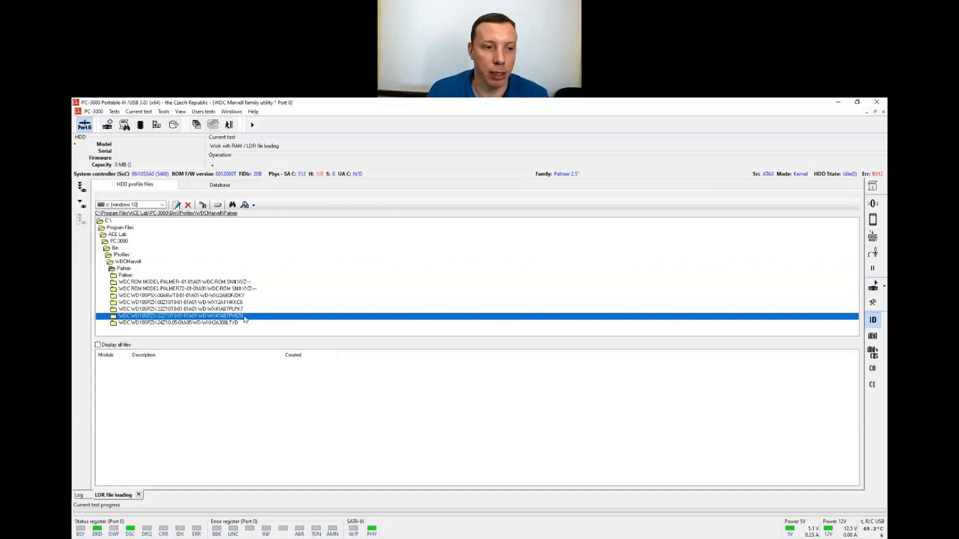
double_click(245, 319)
double_click(136, 283)
double_click(136, 296)
double_click(136, 297)
double_click(137, 303)
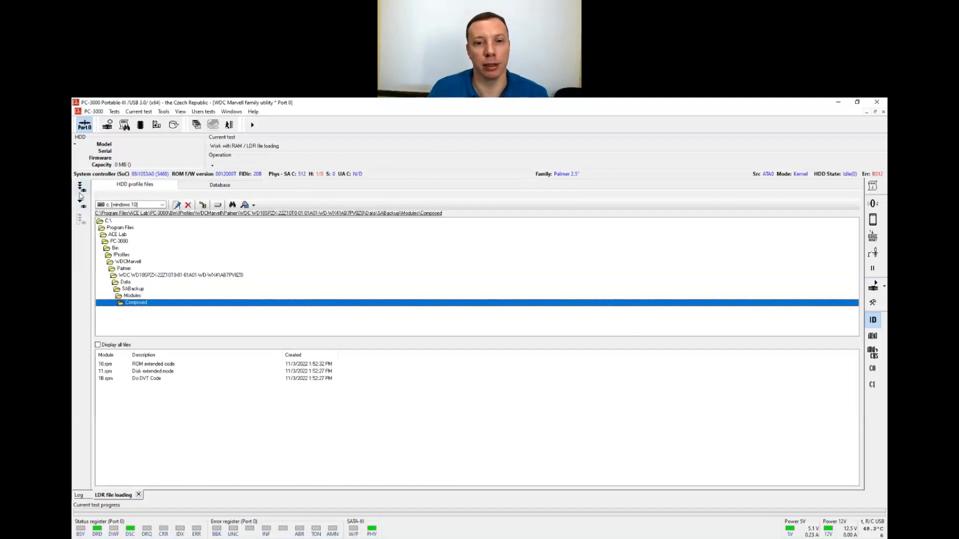
left_click(80, 196)
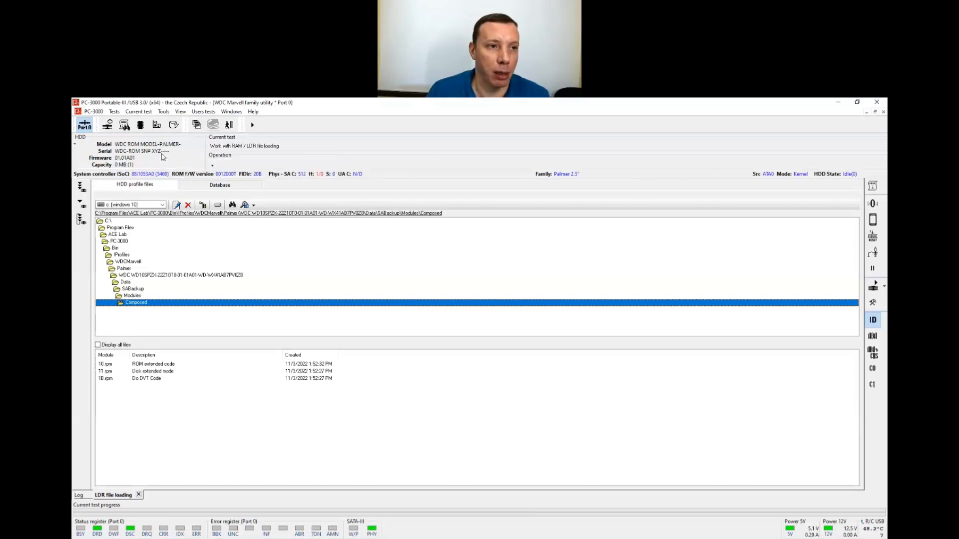
Restart the utility in Normal mode, dismissing the SA geometry parameters without entering an SA SPT value
left_click(106, 125)
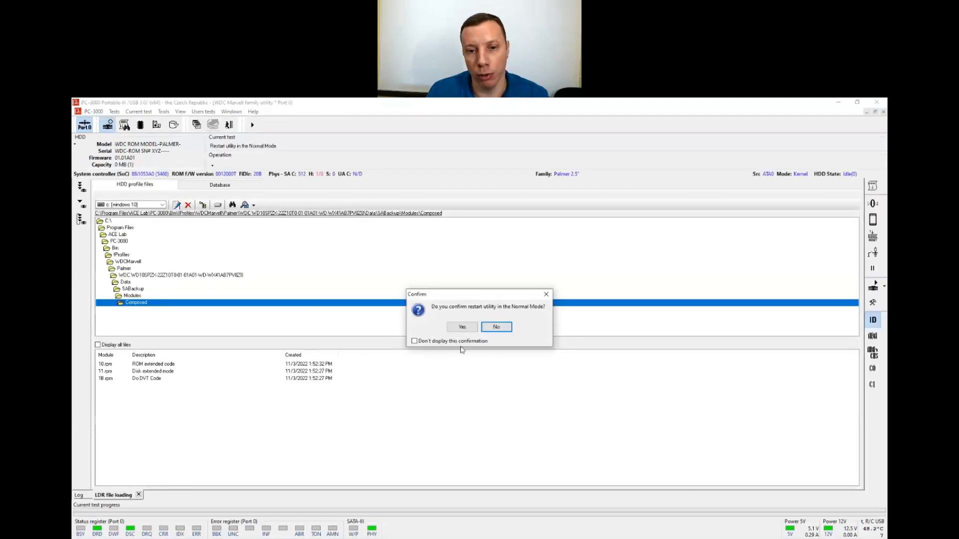
left_click(464, 327)
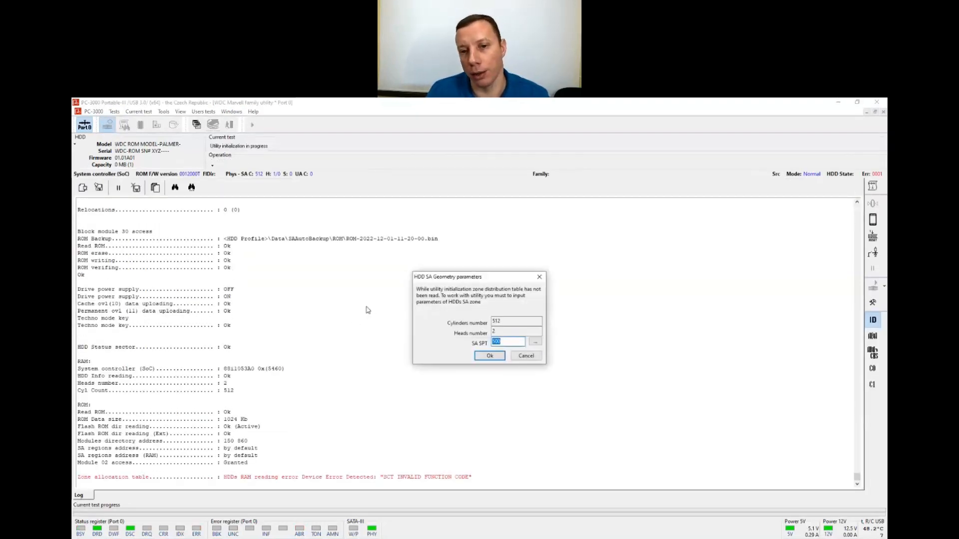
left_click(540, 277)
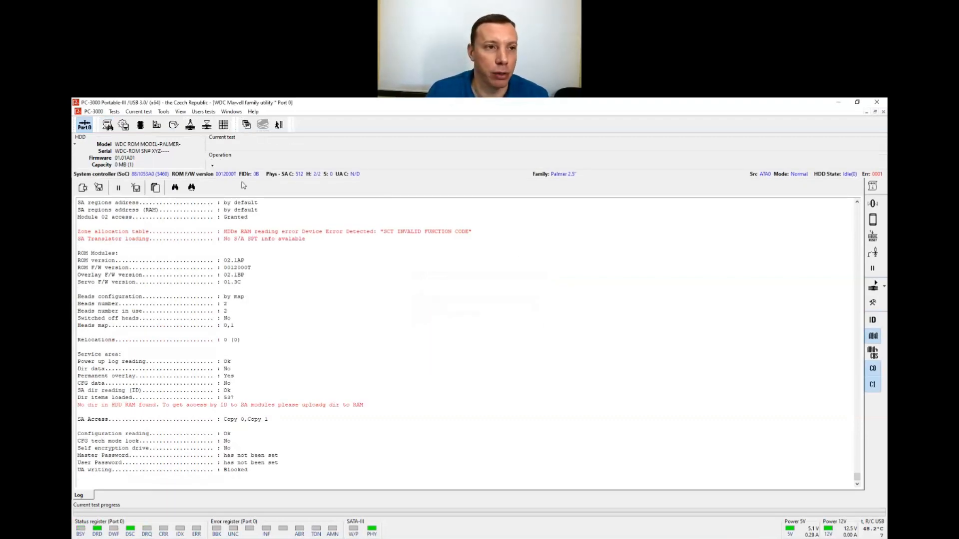
Upload the directory into HDD RAM with Load from HDD SA and accept using it in the utility
left_click(157, 127)
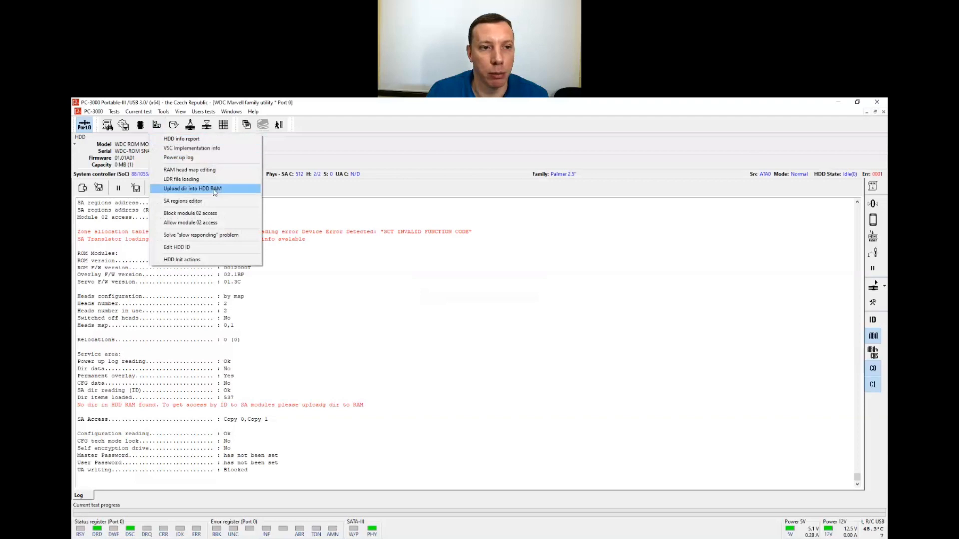
left_click(215, 192)
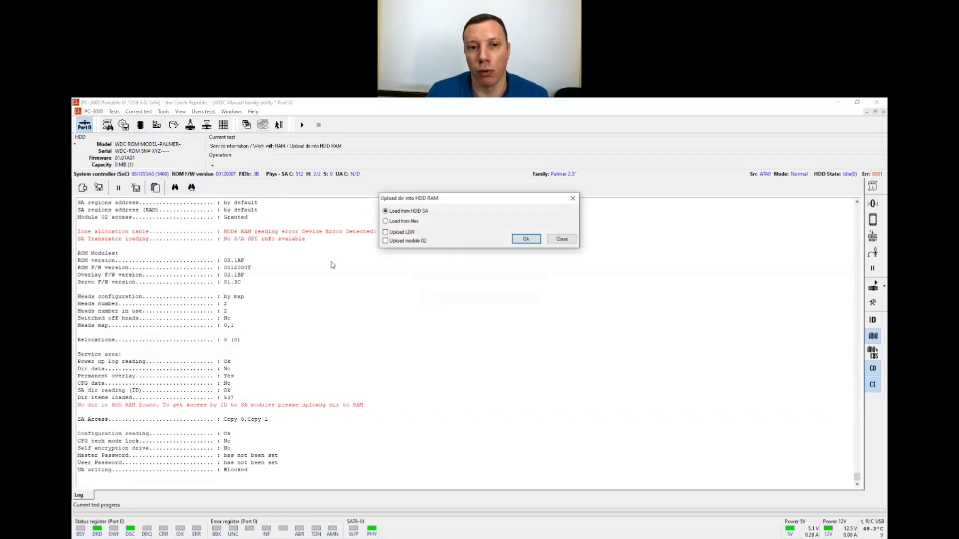
left_click(526, 240)
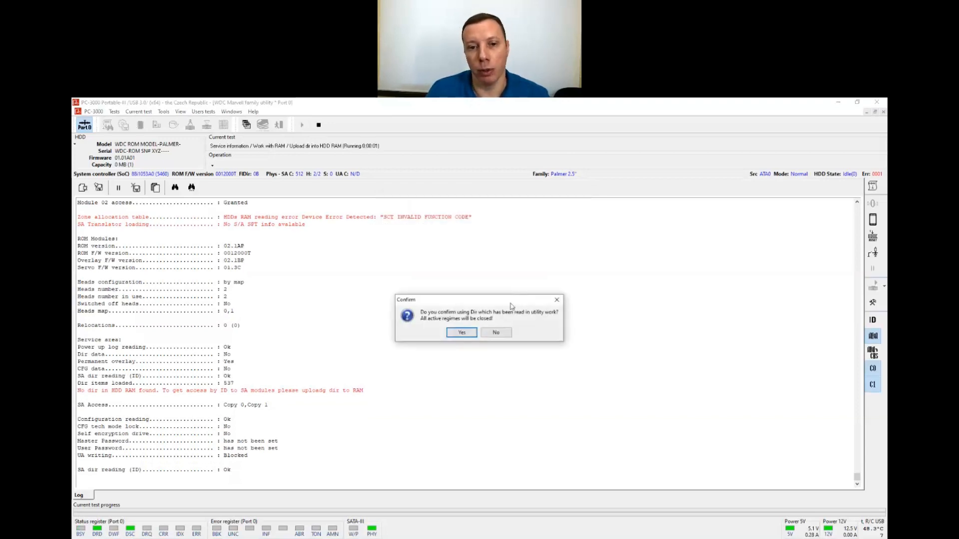
left_click(461, 332)
Open the Modules directory utility extension and check modules 01, 02 and 03
left_click(163, 112)
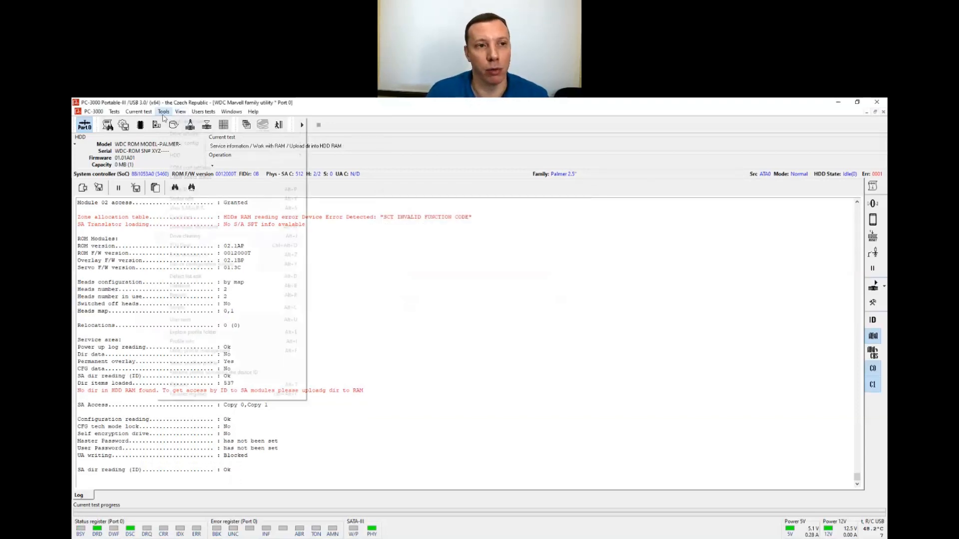
mouse_move(272, 122)
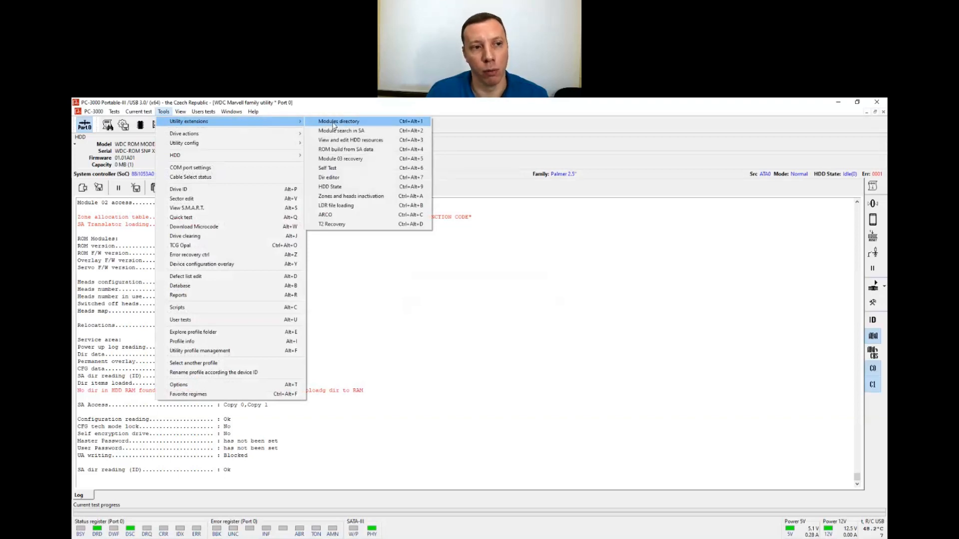
left_click(334, 123)
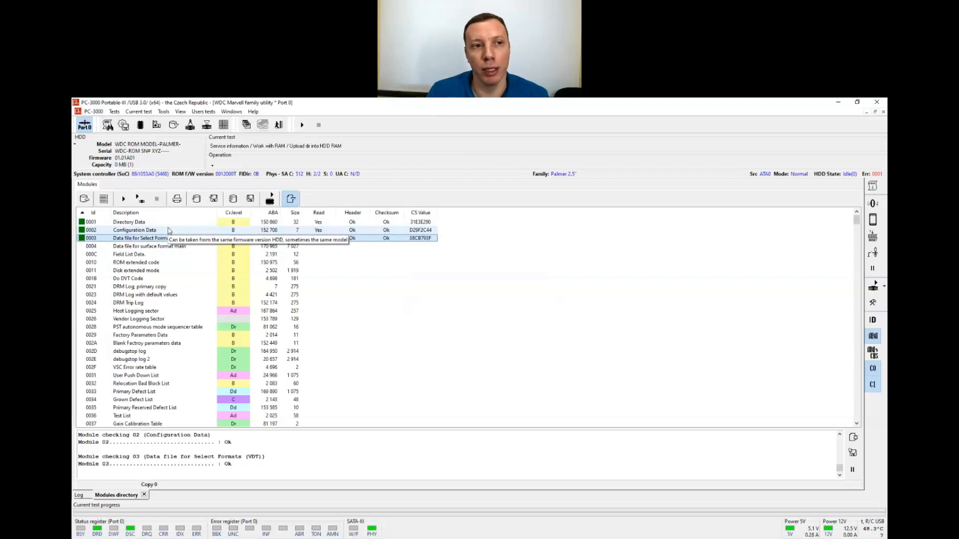
Read only module 190 by ID into the HDD profile's Data\Modules folder, with all other modules deselected
left_click(175, 126)
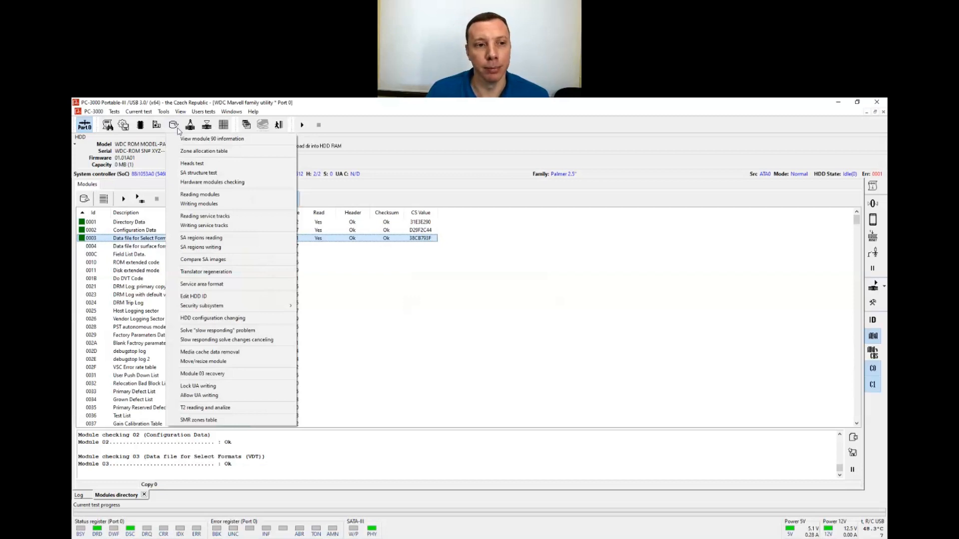
left_click(199, 194)
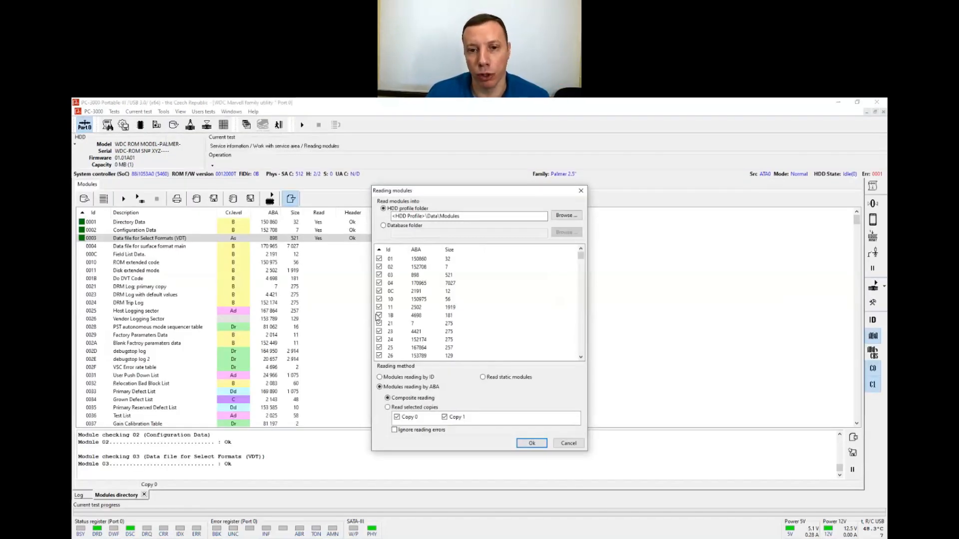
right_click(505, 274)
left_click(532, 284)
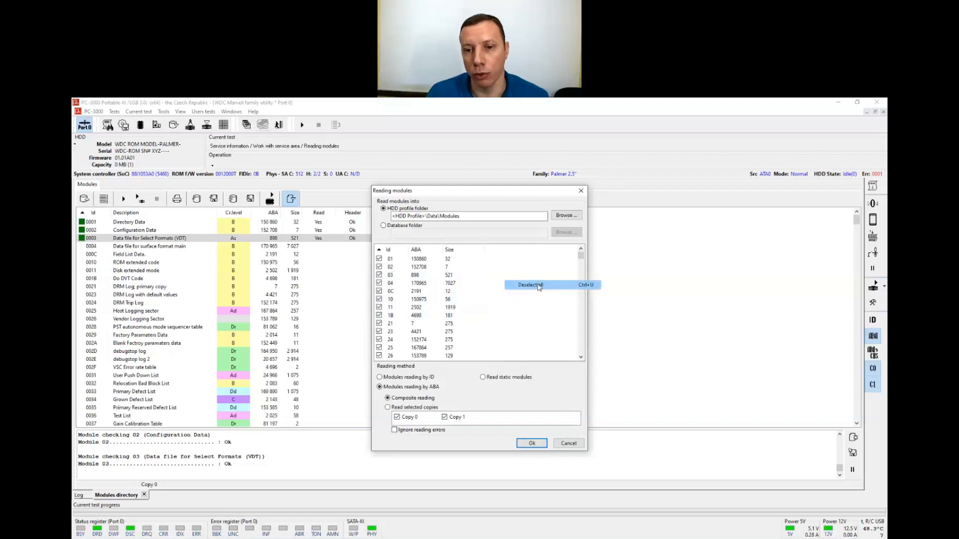
scroll(566, 306, "down", 9)
scroll(561, 302, "down", 10)
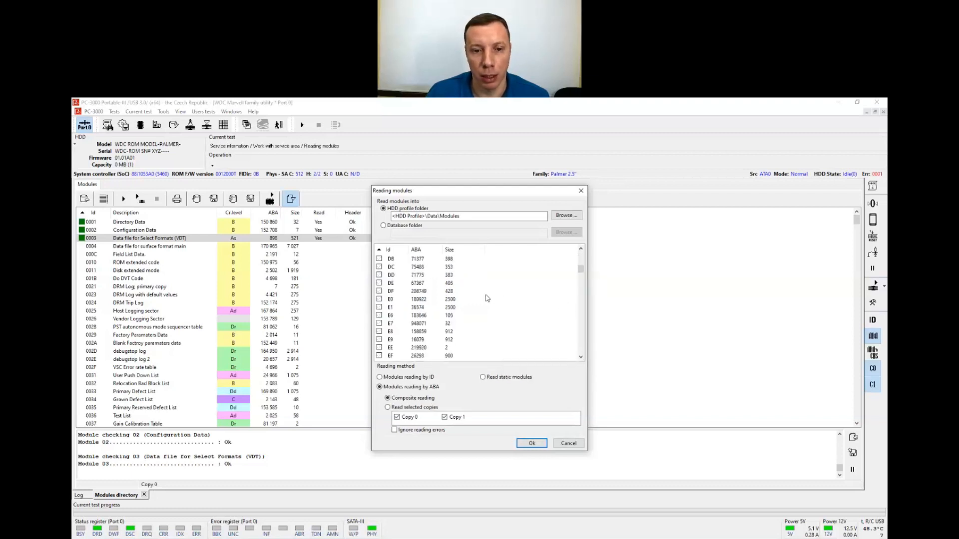
scroll(488, 294, "down", 10)
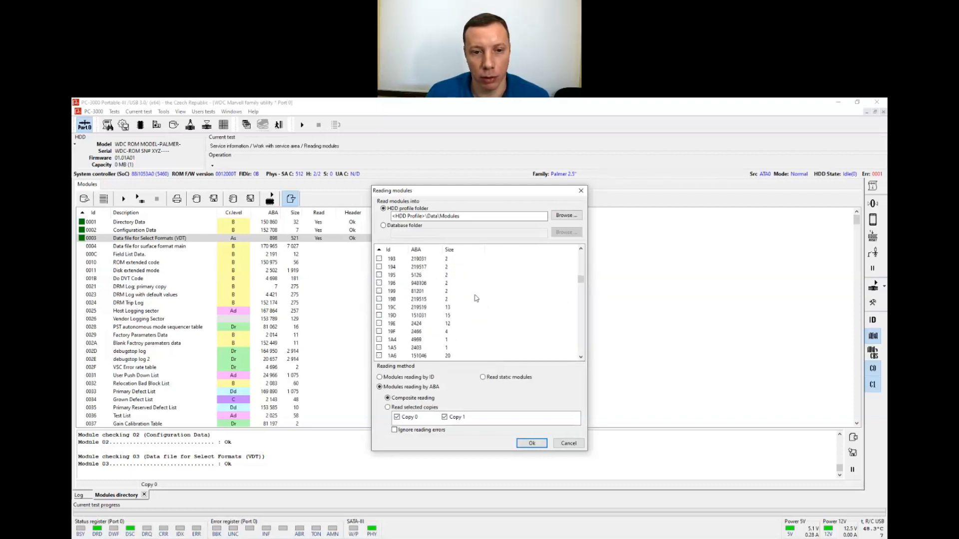
scroll(388, 290, "up", 3)
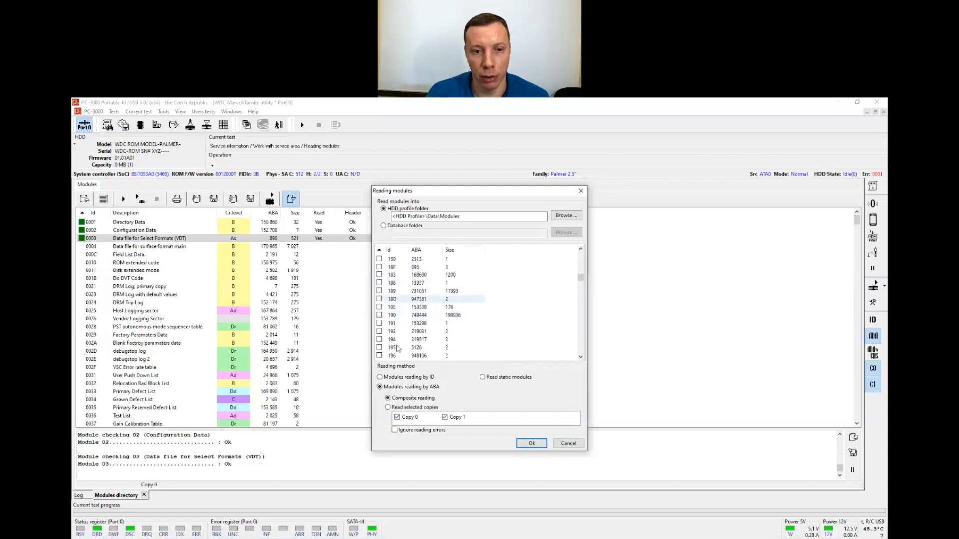
left_click(380, 315)
left_click(424, 380)
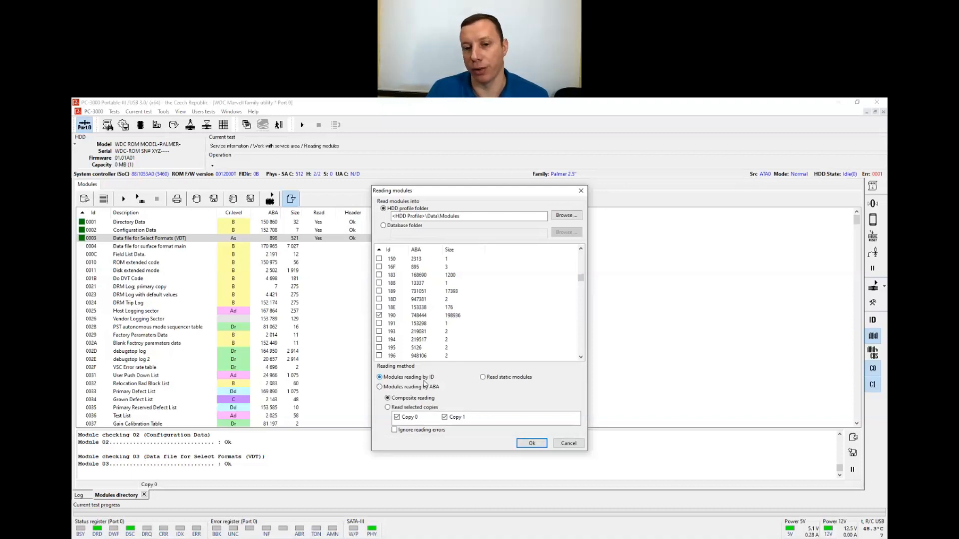
left_click(532, 443)
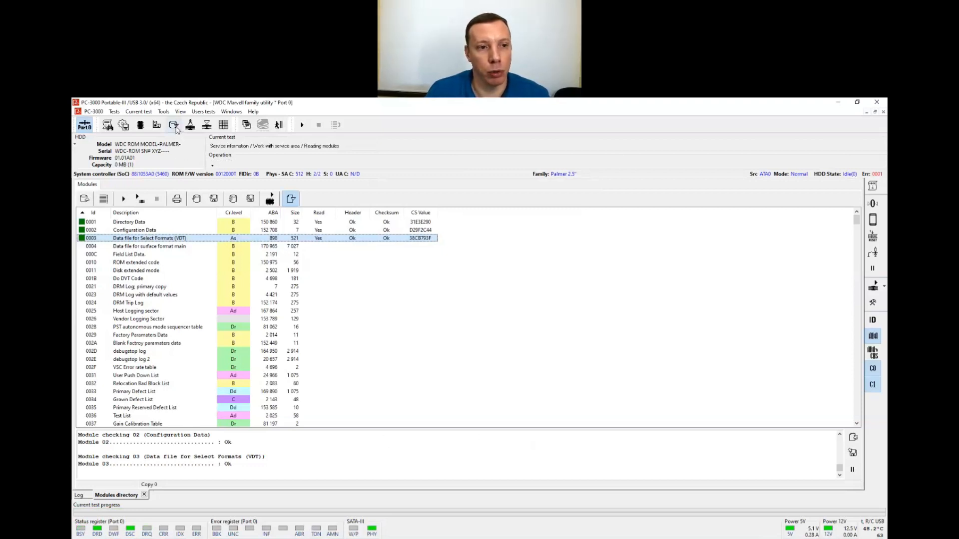
Run T2 reading and analysis on the module file 190.rpm from the profile's Data\Modules\Id folder
left_click(174, 125)
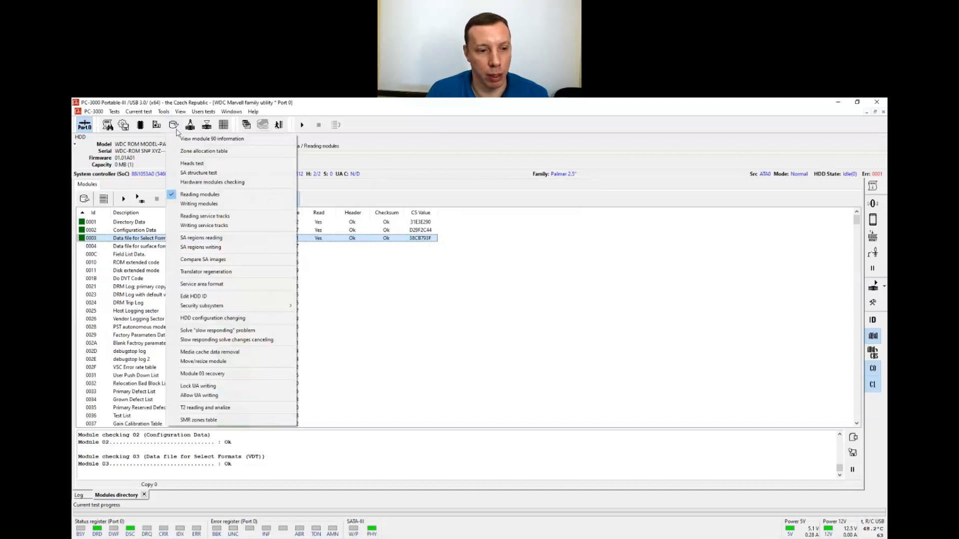
left_click(212, 408)
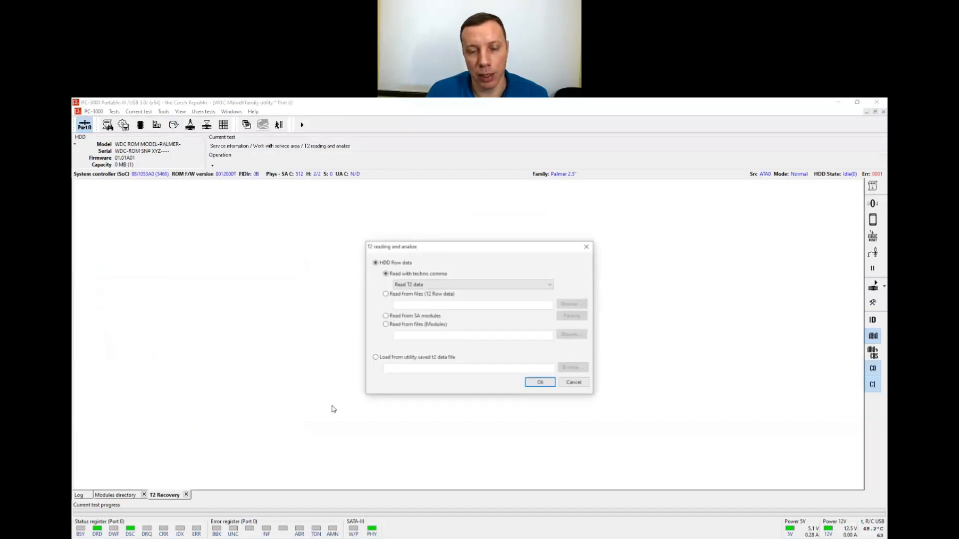
left_click(572, 335)
double_click(185, 180)
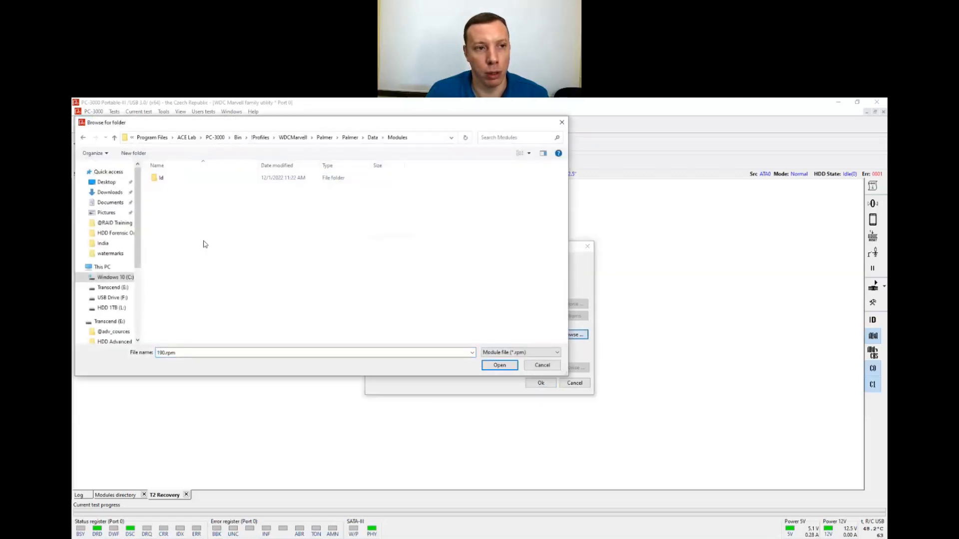
double_click(169, 180)
left_click(177, 182)
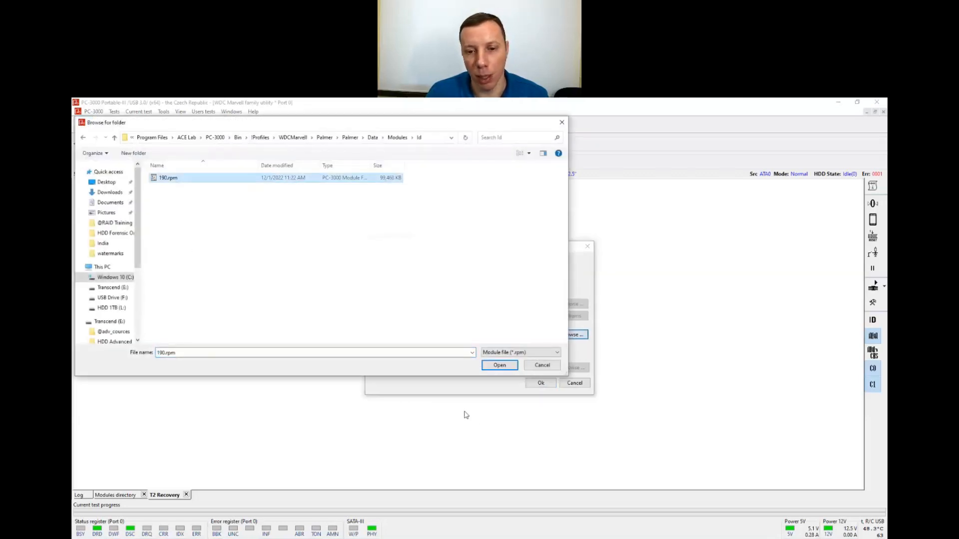
left_click(500, 365)
left_click(541, 383)
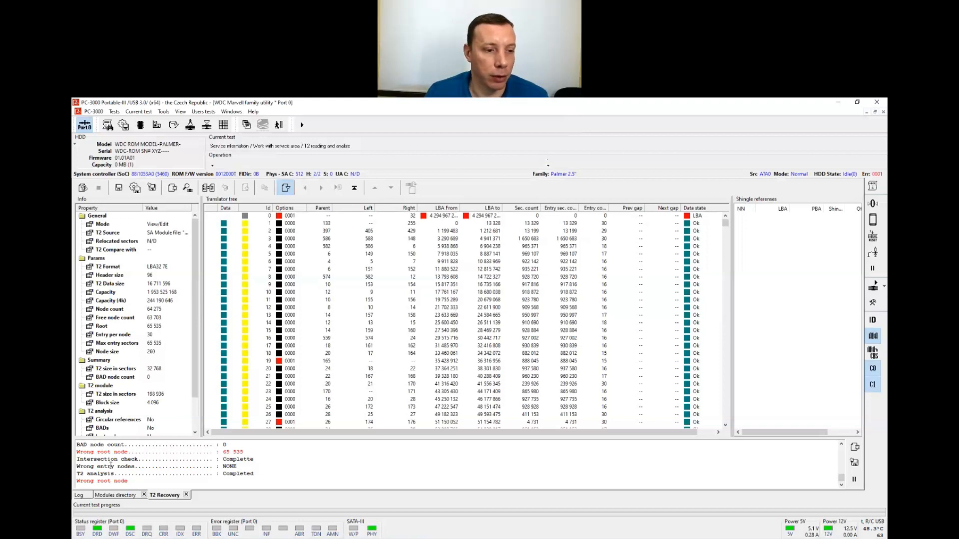
Review the T2 analysis messages at the end of the full log, and return to the T2 recovery view
left_click(86, 498)
left_click_drag(131, 477, 75, 477)
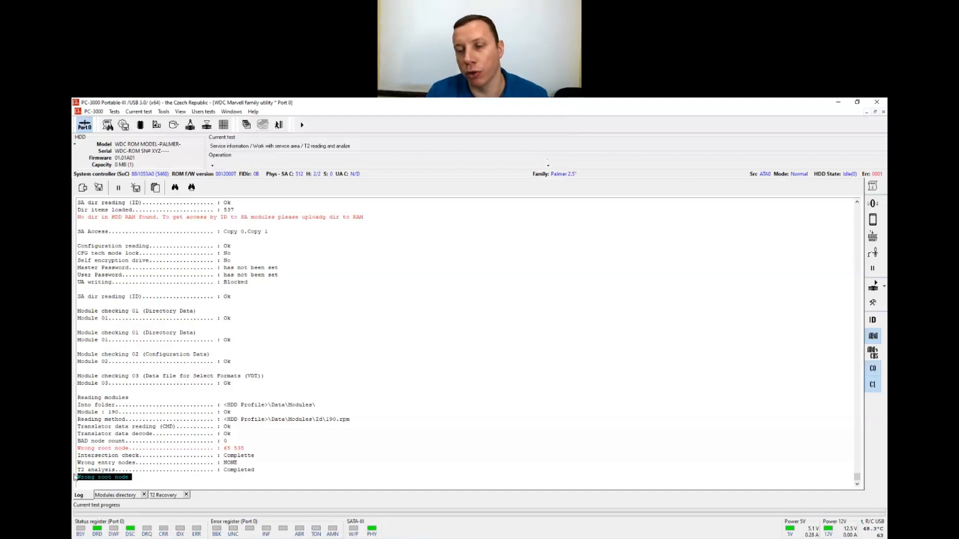
left_click(165, 496)
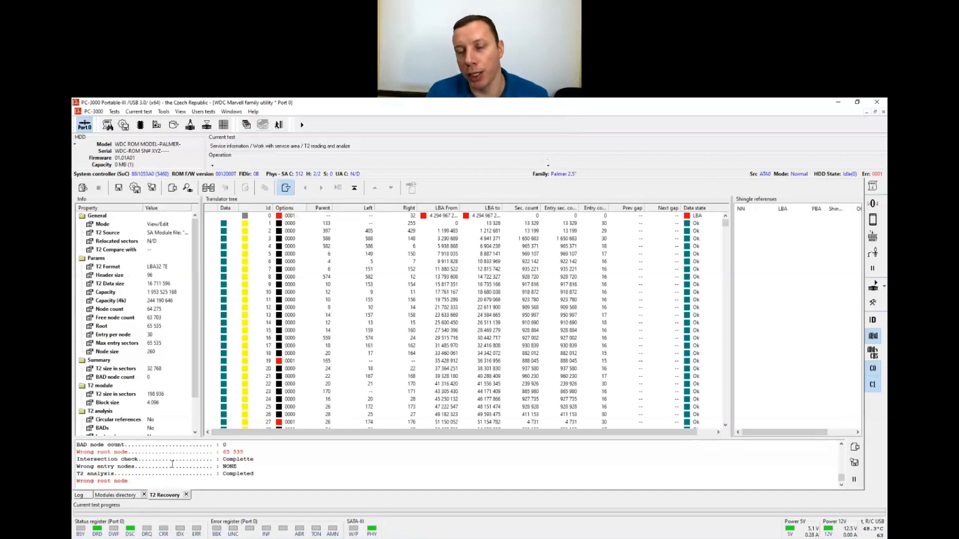
Recreate the translator from the loaded T2 data and inspect the rebuilt translator tree
left_click(173, 192)
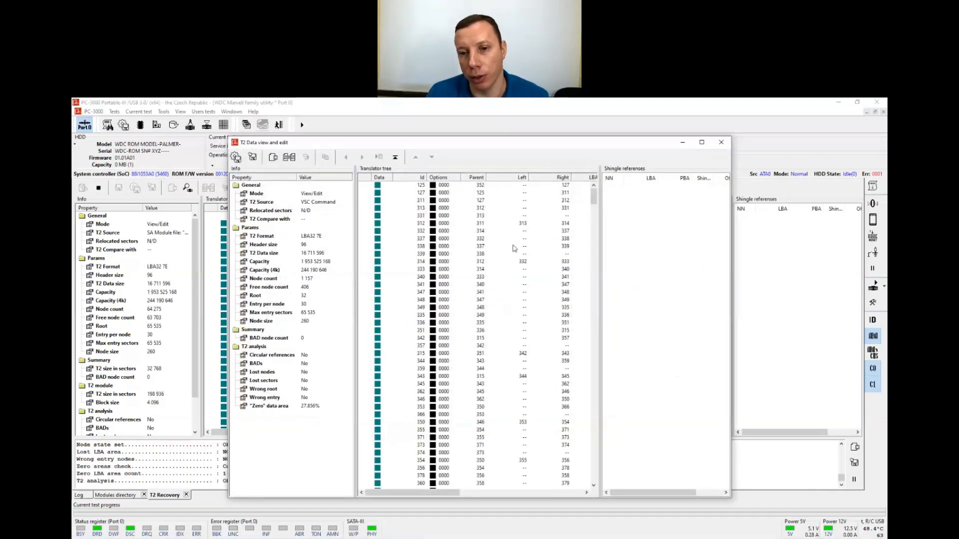
scroll(572, 219, "down", 10)
left_click_drag(595, 215, 602, 182)
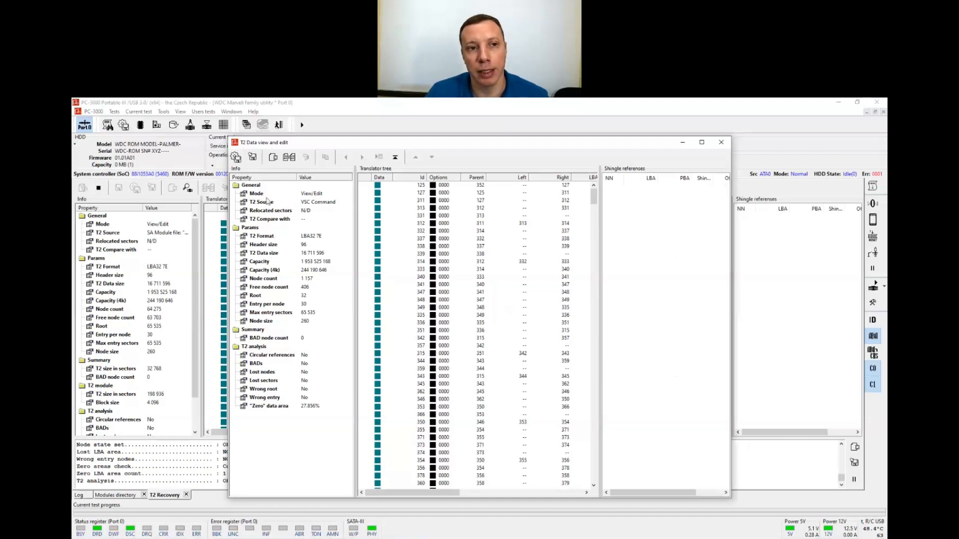
Start saving the rebuilt T2 data into a module 190 file and name the new file 190_new
left_click(252, 159)
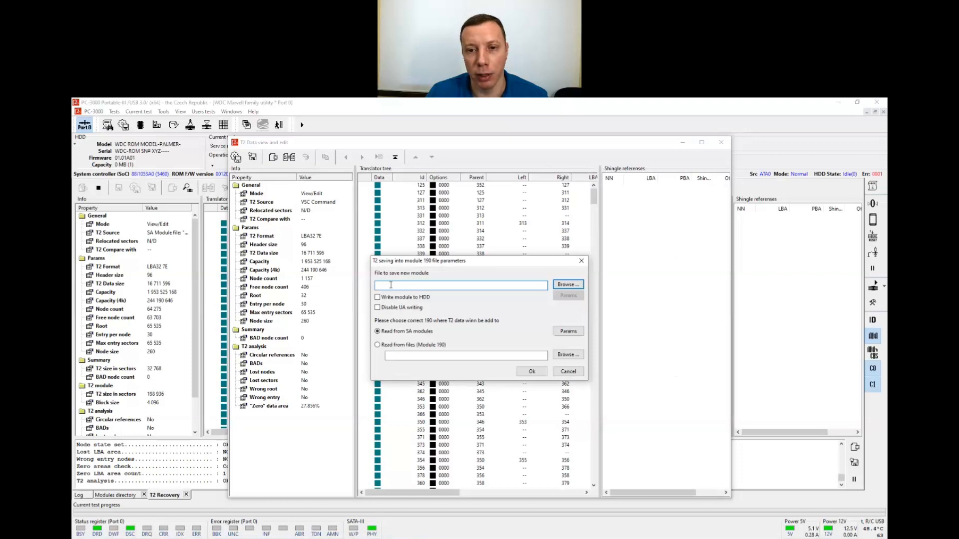
left_click(568, 284)
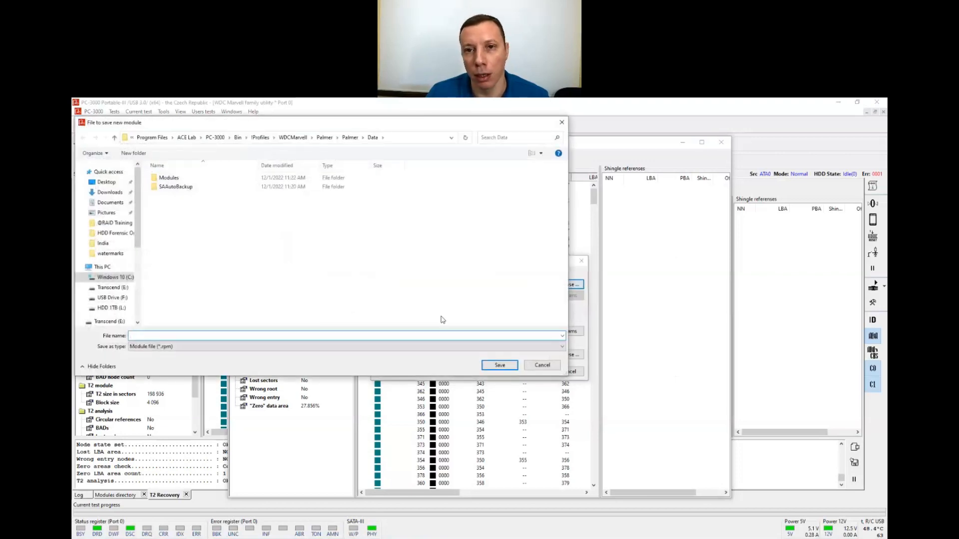
left_click(562, 123)
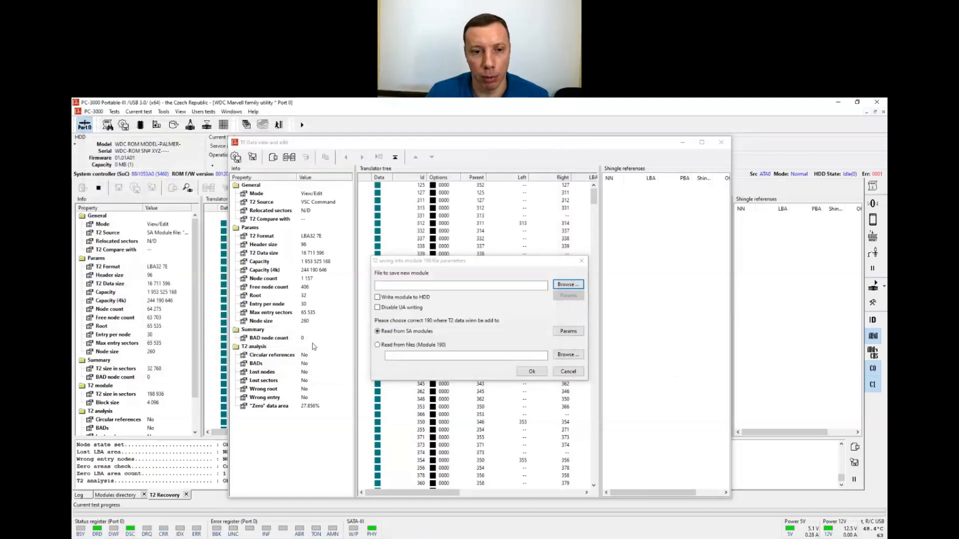
left_click(387, 287)
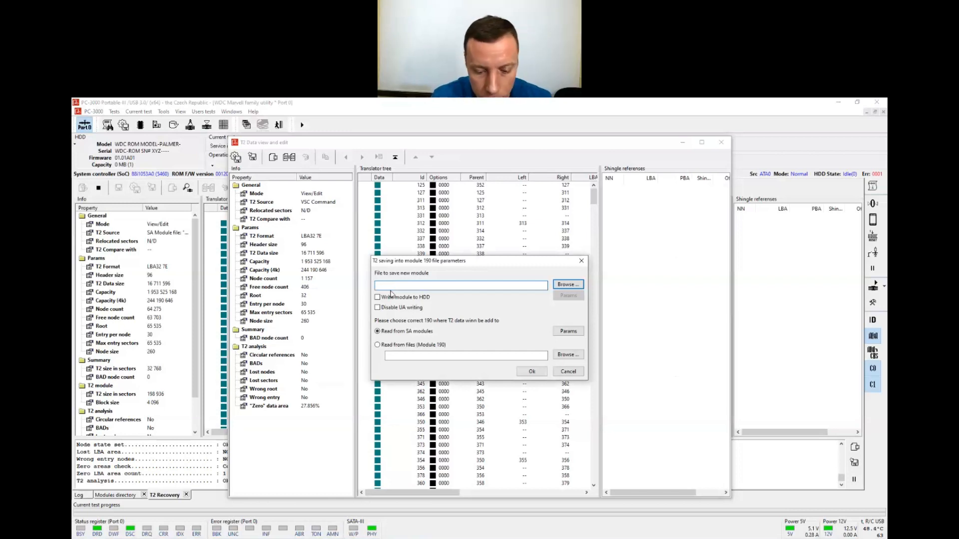
type("190+new")
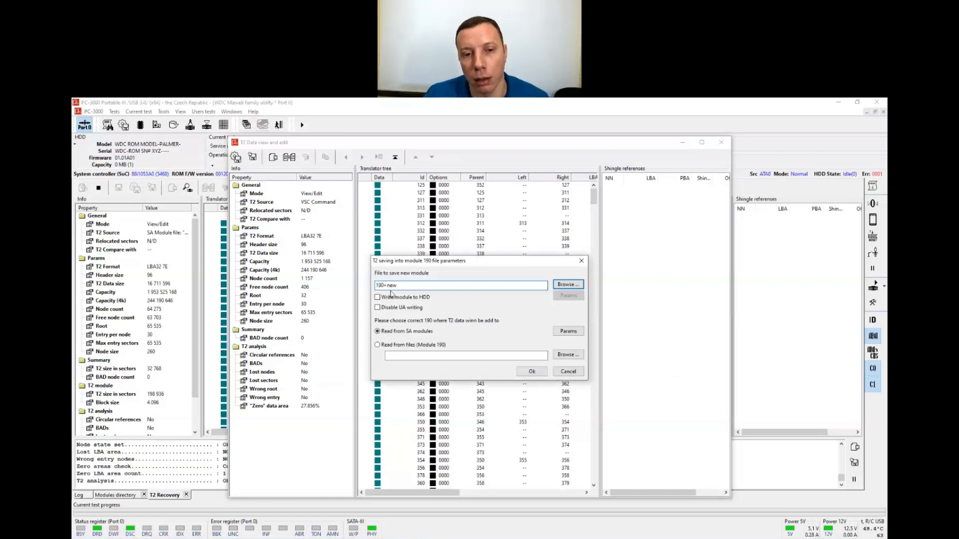
key("Left")
key("Left")
key("BackSpace")
type("_")
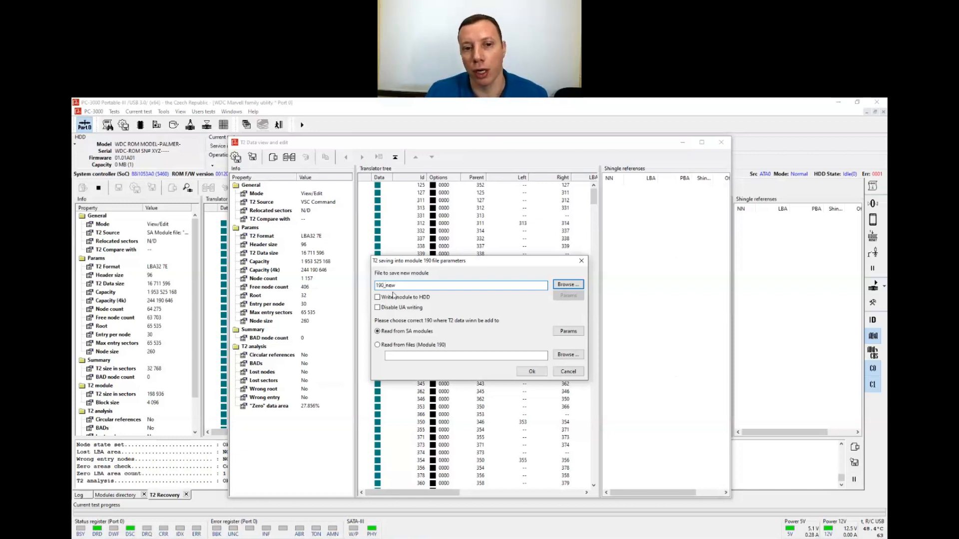
Save the module with writing to HDD and UA writing disabled, using 190.rpm as the source module, and check the log
left_click(378, 298)
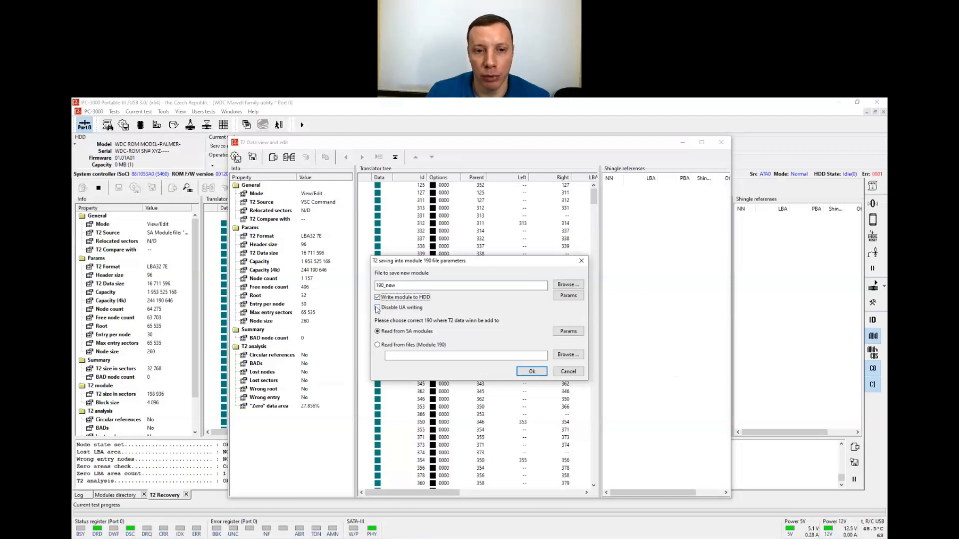
left_click(377, 308)
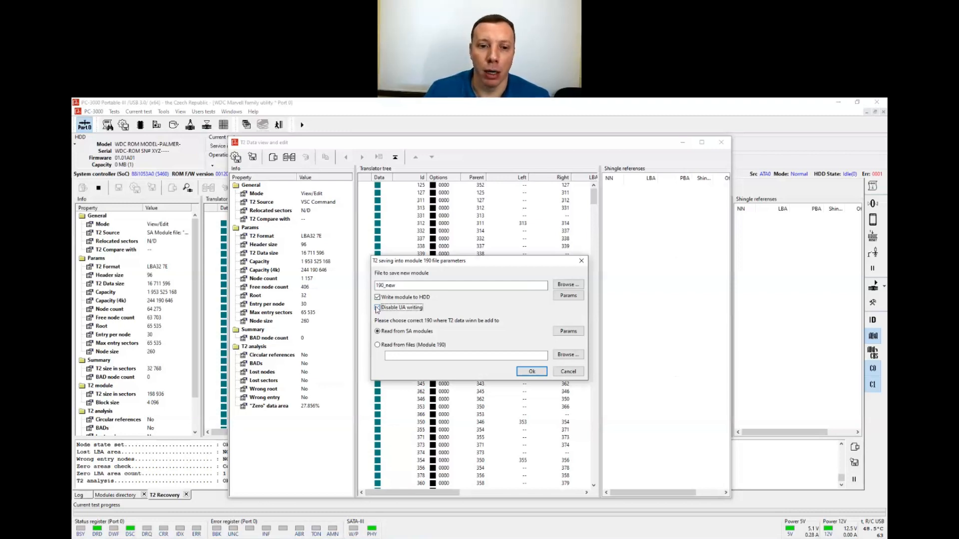
left_click(426, 346)
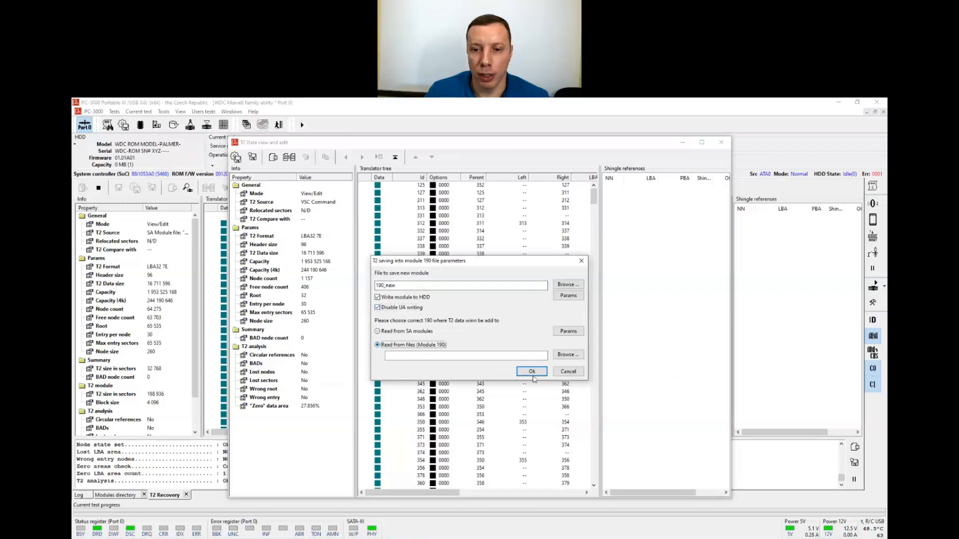
left_click(567, 354)
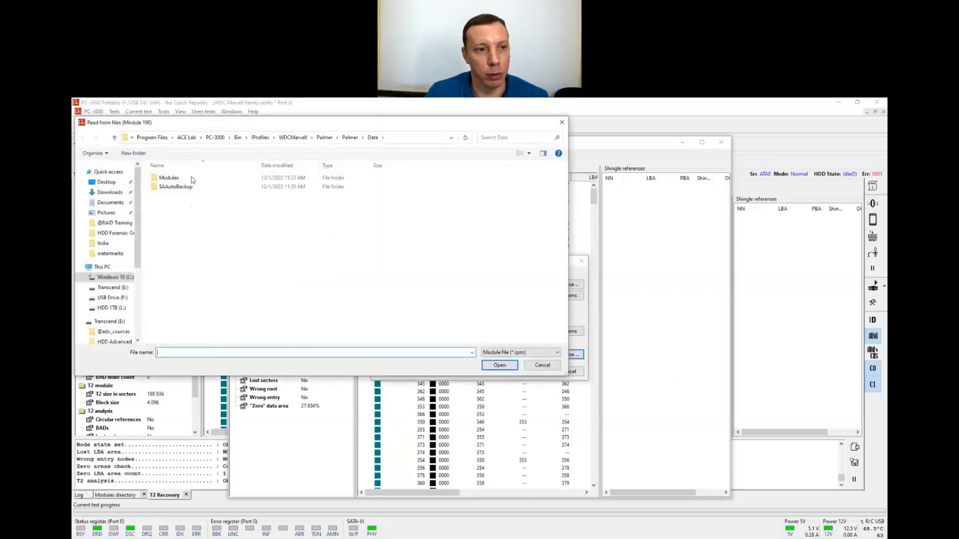
double_click(182, 179)
double_click(176, 179)
double_click(176, 179)
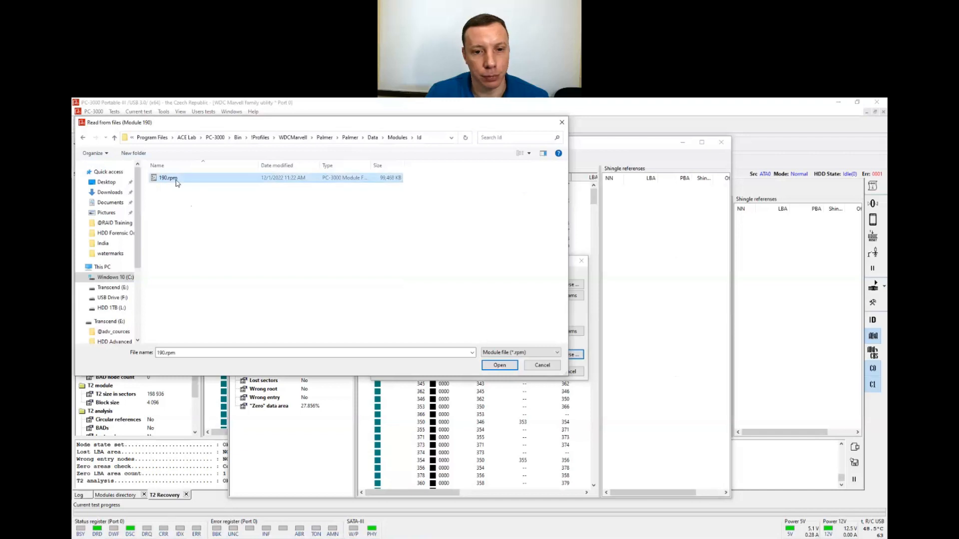
left_click(532, 373)
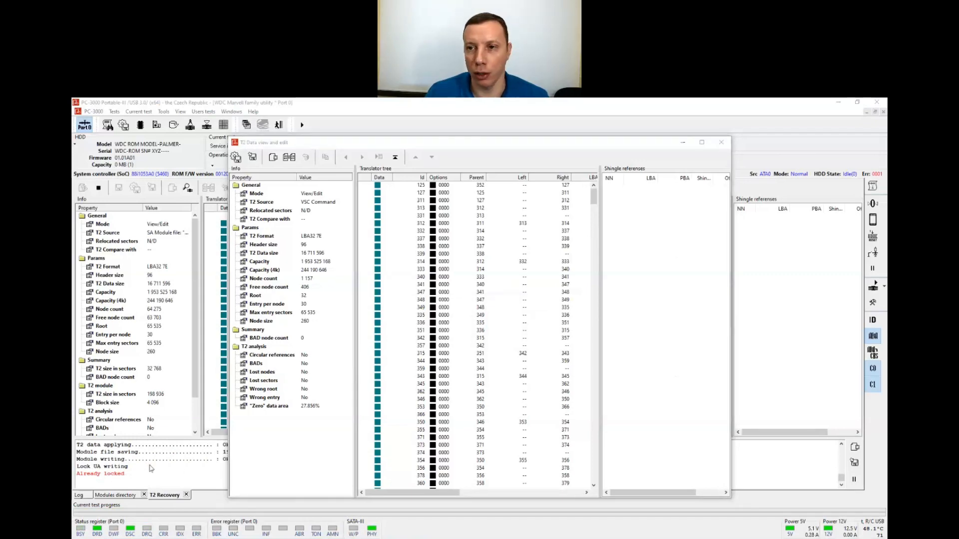
left_click(721, 142)
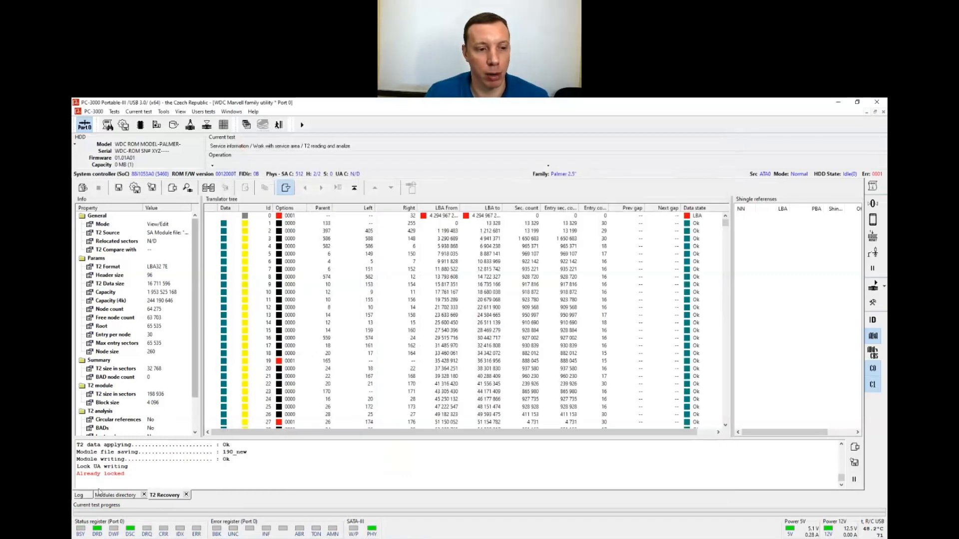
left_click(81, 497)
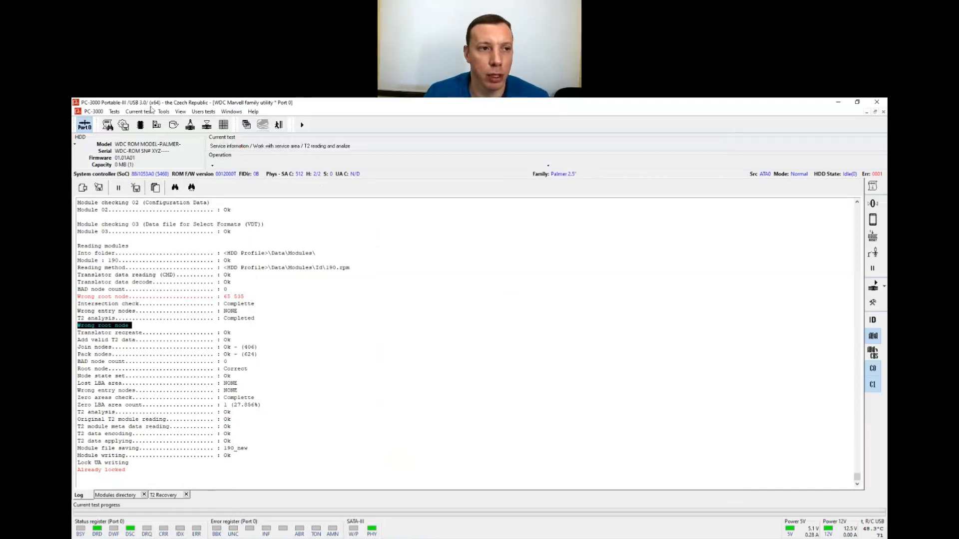
Allow module 30 access in ROM, power-cycle the drive and refresh its drive ID
left_click(139, 126)
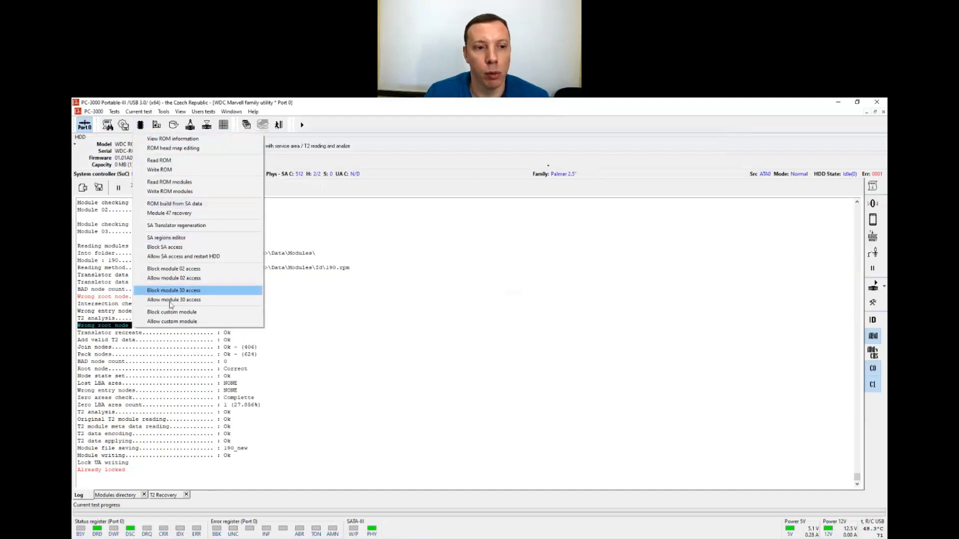
left_click(173, 301)
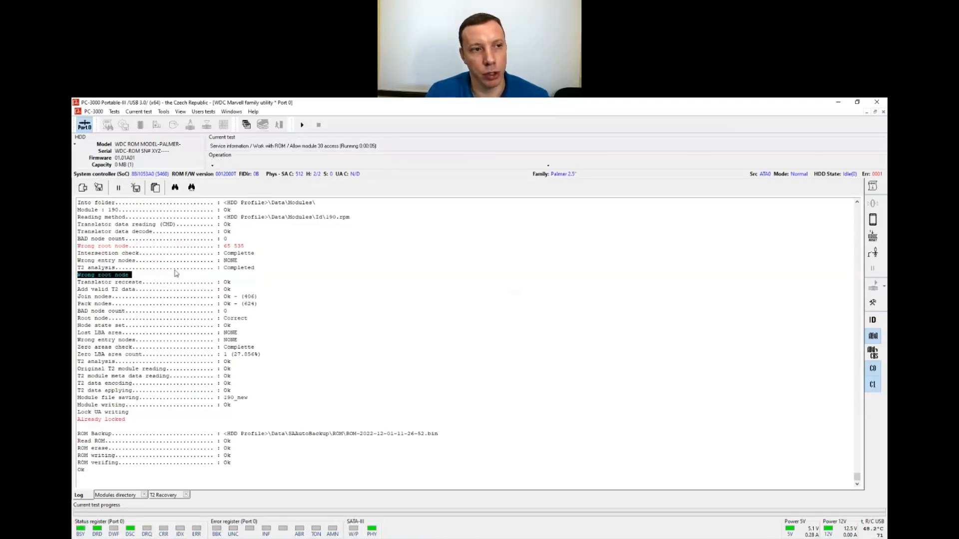
left_click(86, 125)
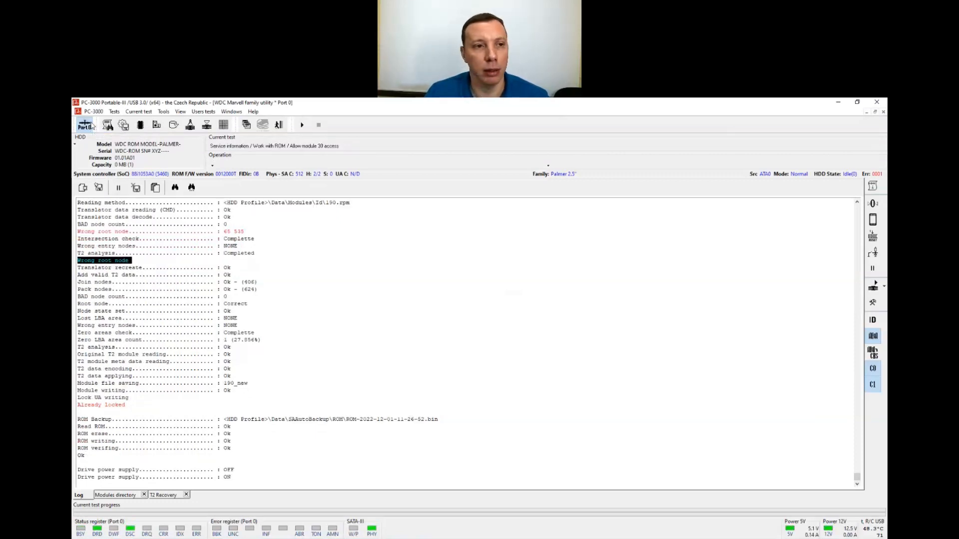
right_click(185, 162)
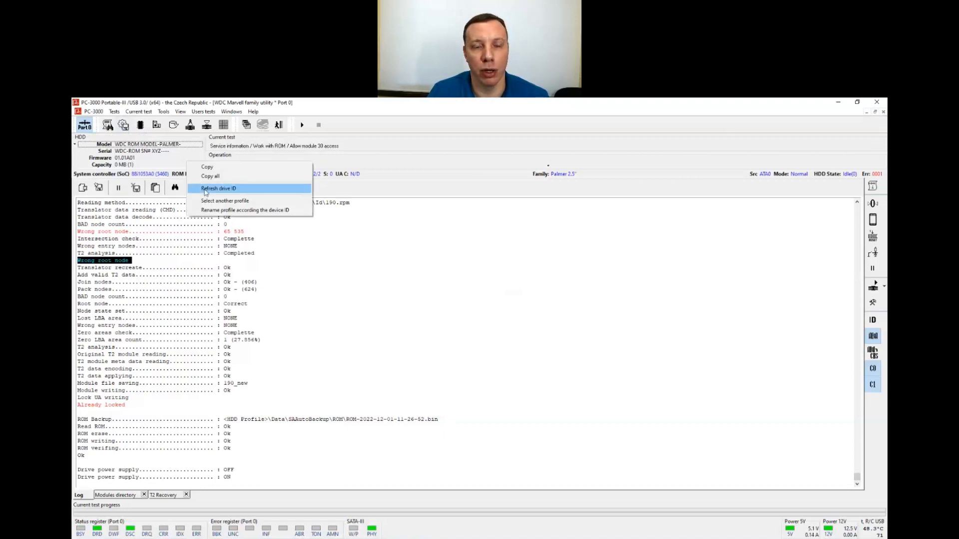
left_click(206, 189)
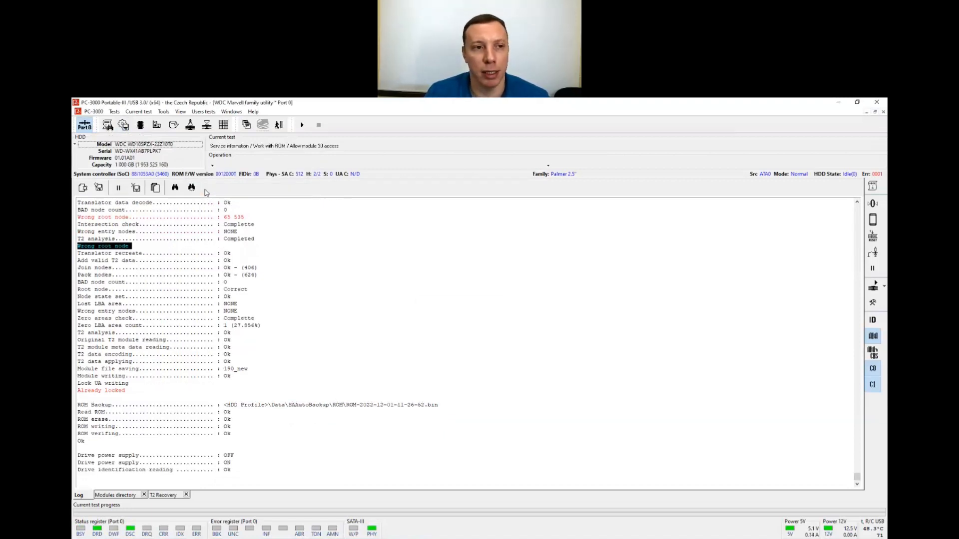
Check user data access in the sector editor by reading LBA 0 and the last sector of the drive
left_click(163, 111)
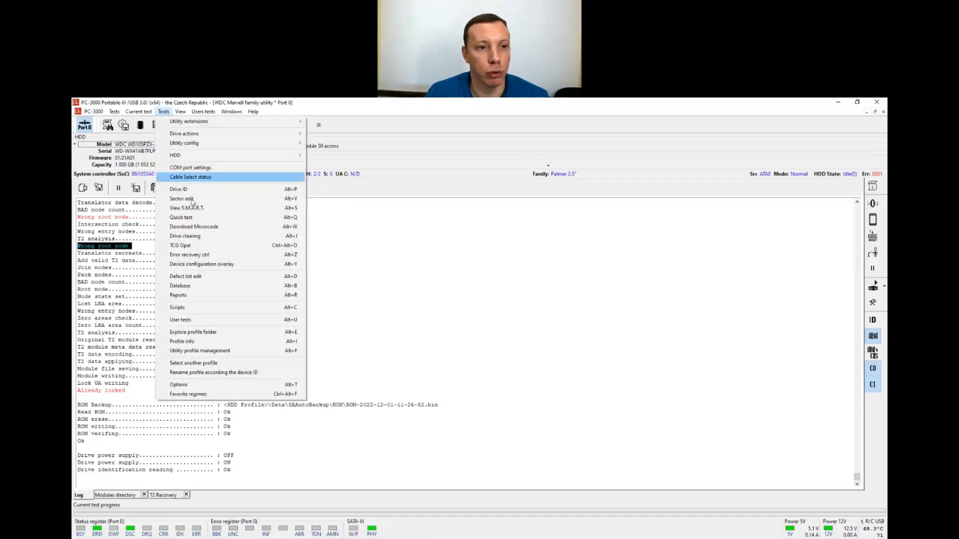
left_click(192, 202)
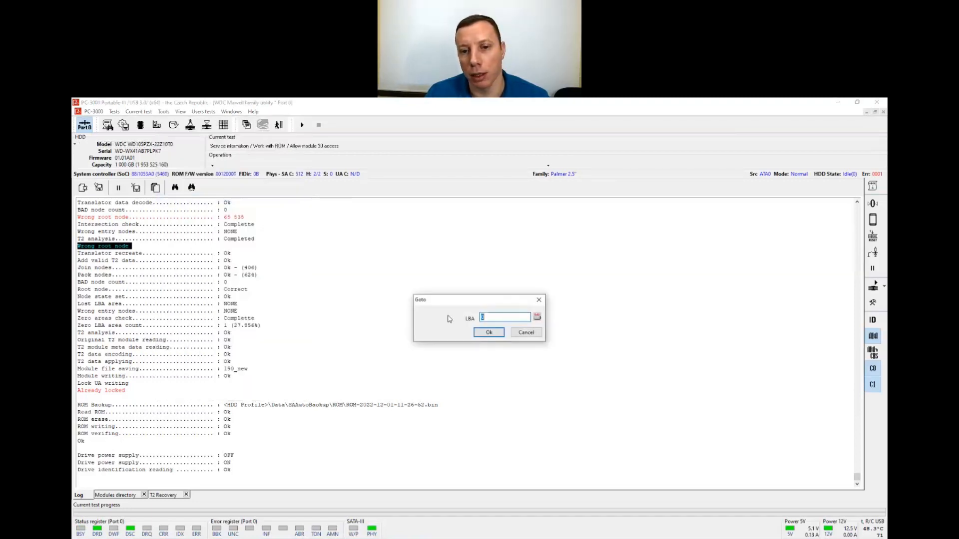
left_click(477, 332)
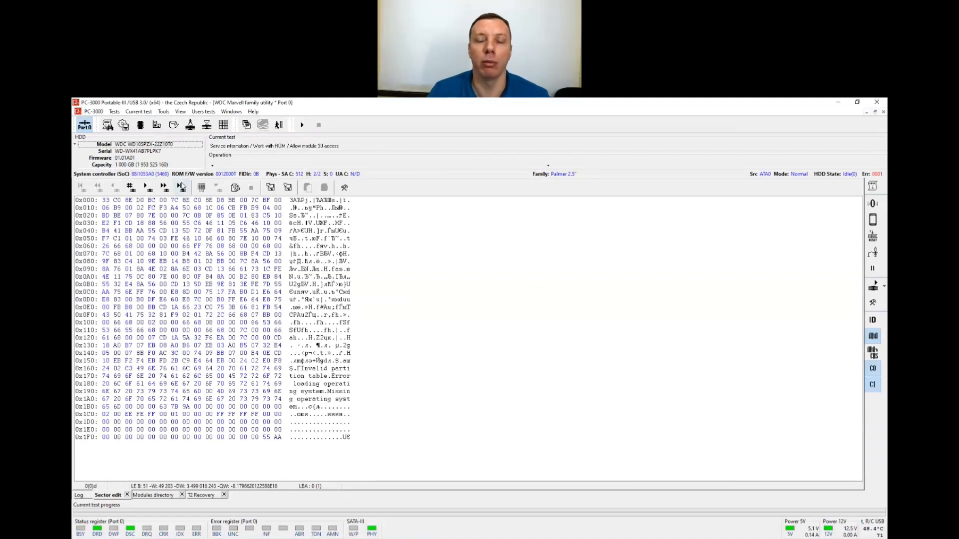
left_click(180, 187)
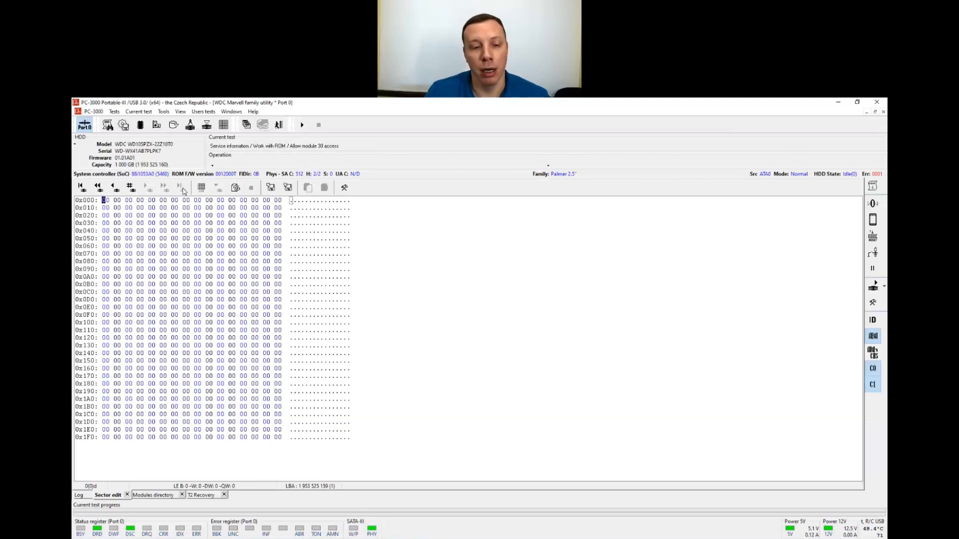
Regenerate the translator using the P-List only, accept the clearing of the user area, and check the log
left_click(204, 495)
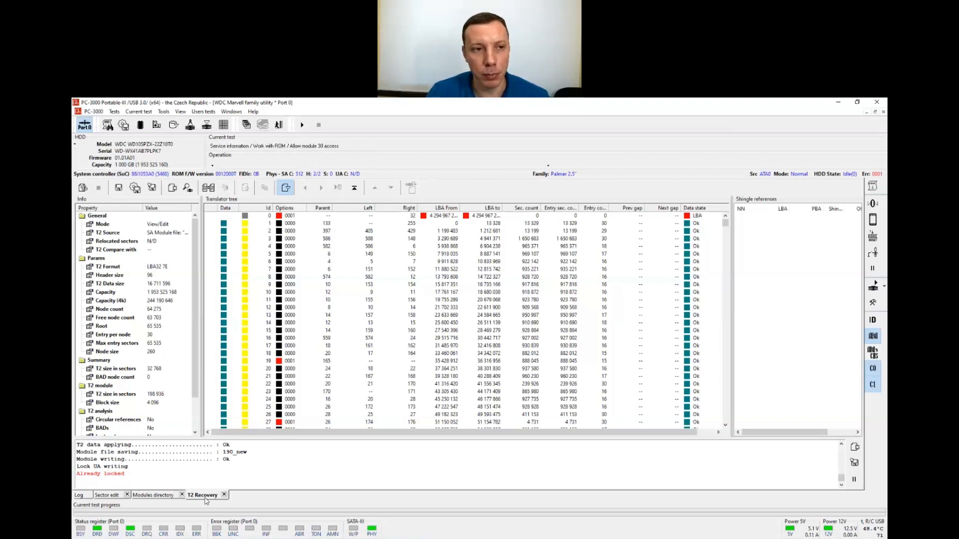
left_click(173, 125)
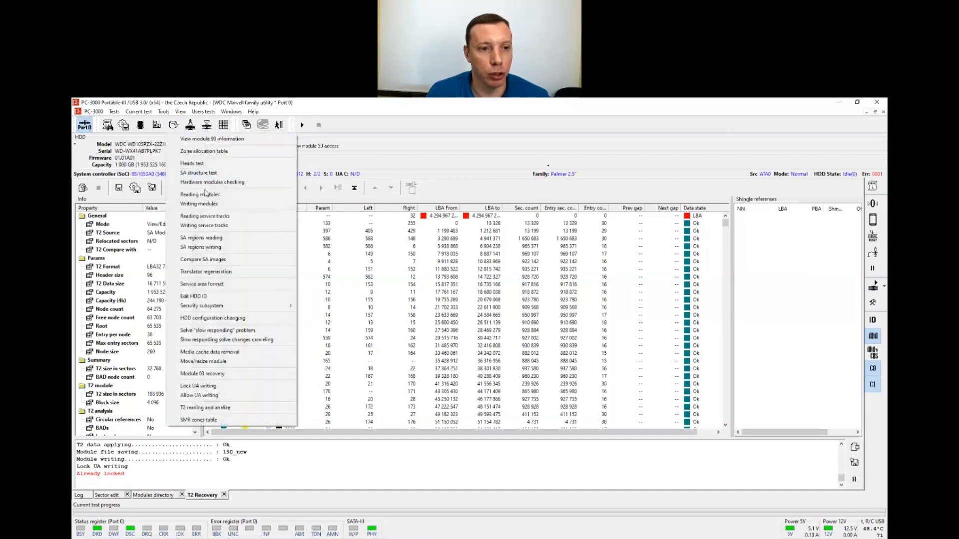
left_click(236, 273)
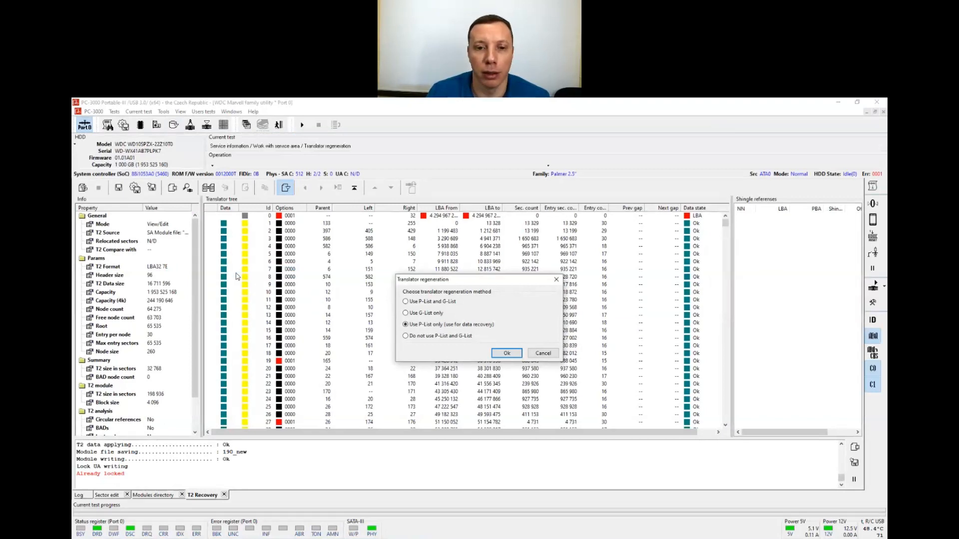
left_click(506, 353)
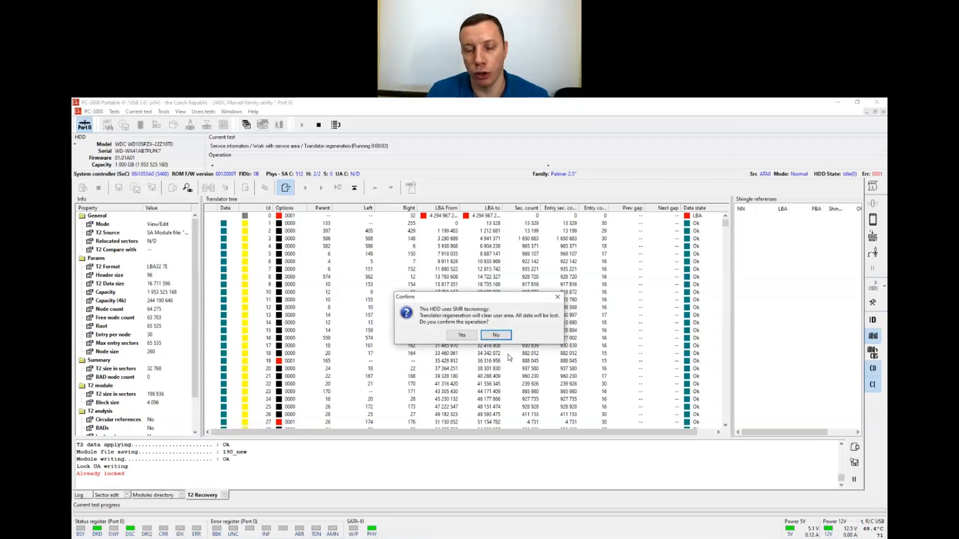
left_click(470, 337)
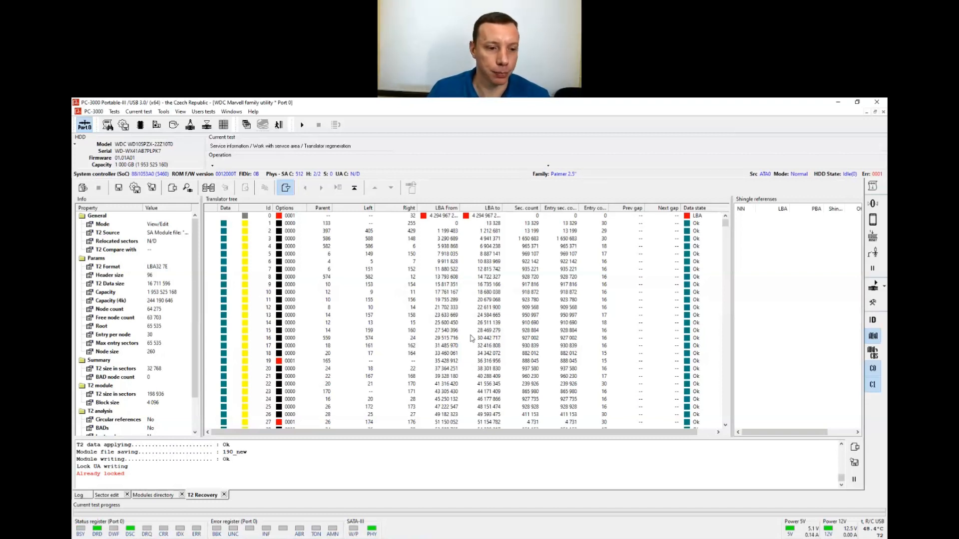
left_click(80, 495)
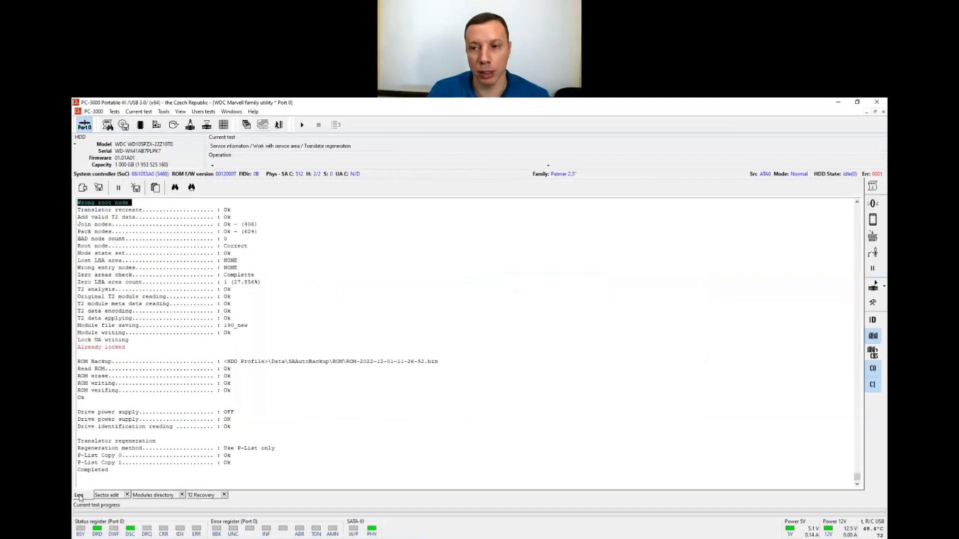
Power-cycle the drive and check user data access in the sector editor at LBA 0 and the last sector
left_click(88, 129)
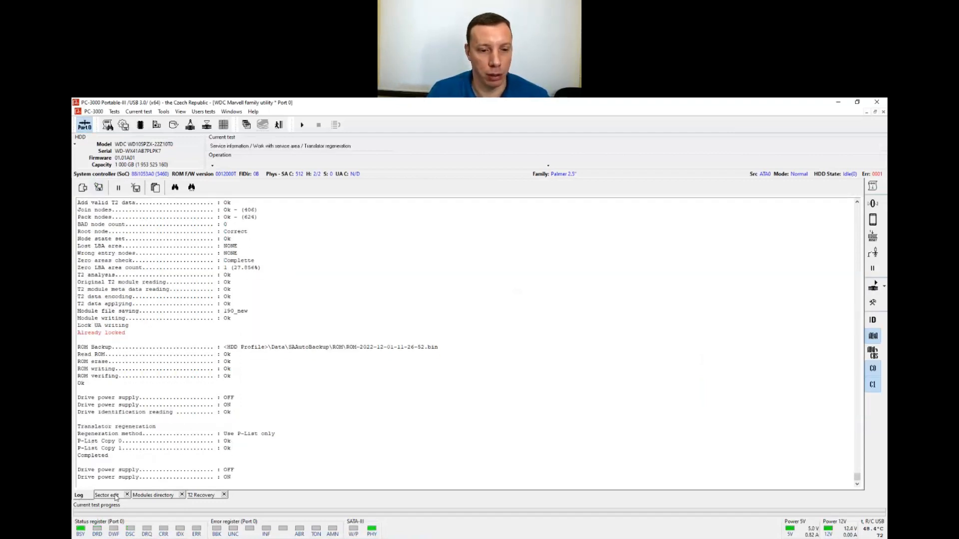
left_click(107, 495)
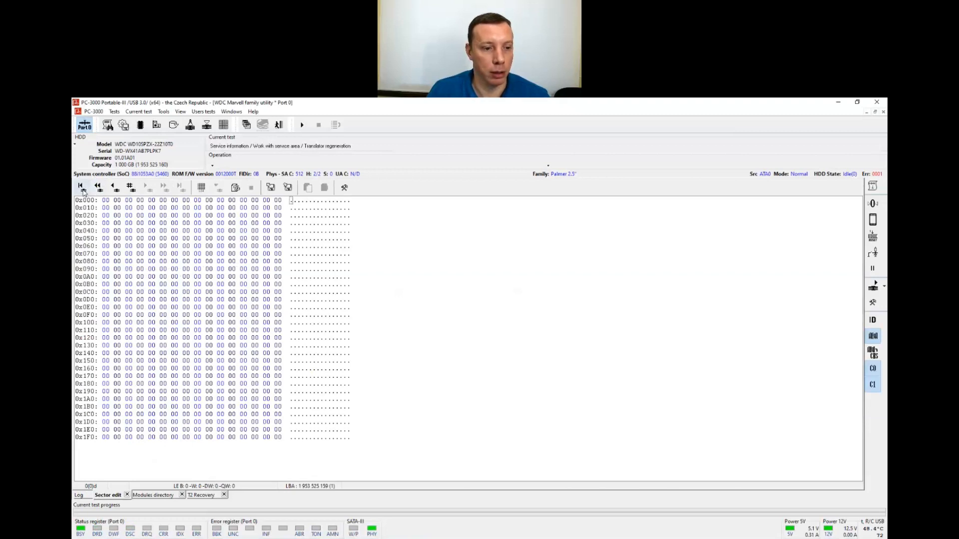
left_click(82, 188)
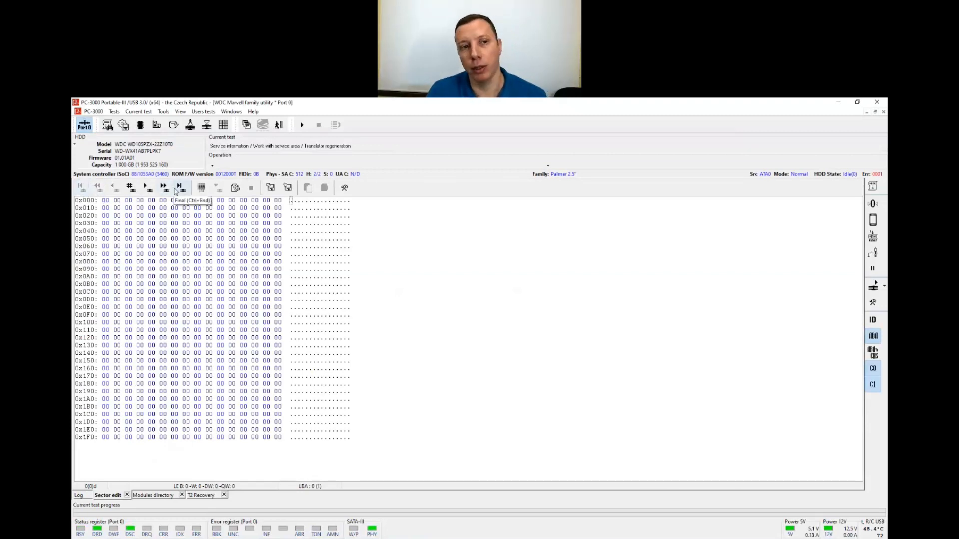
left_click(183, 193)
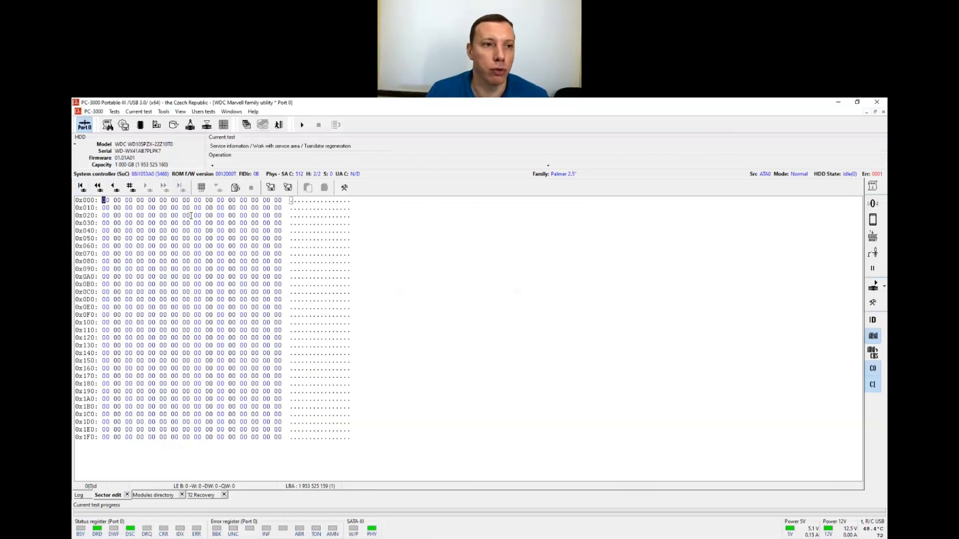
Read module 190 by ID into the HDD profile folder, choosing Rename for the existing file, and check the log
left_click(174, 126)
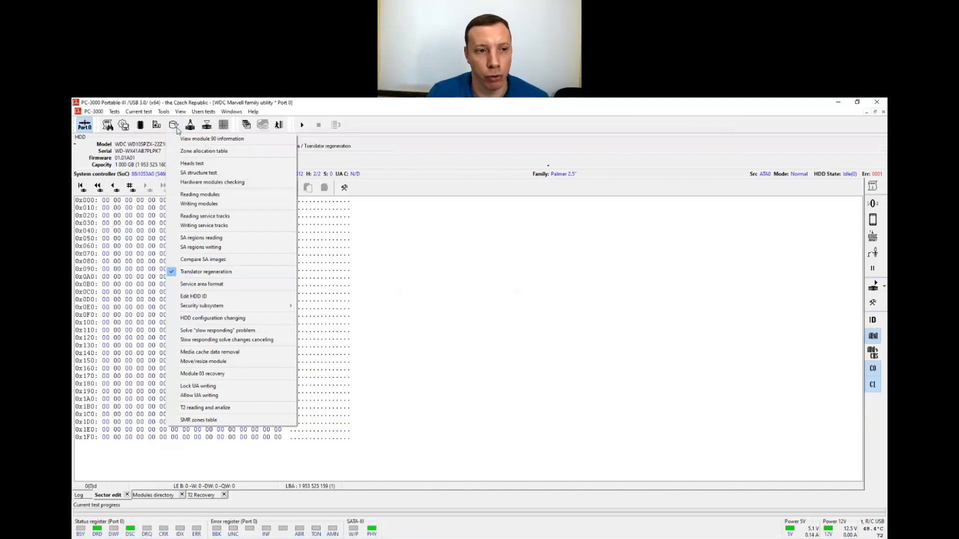
left_click(203, 196)
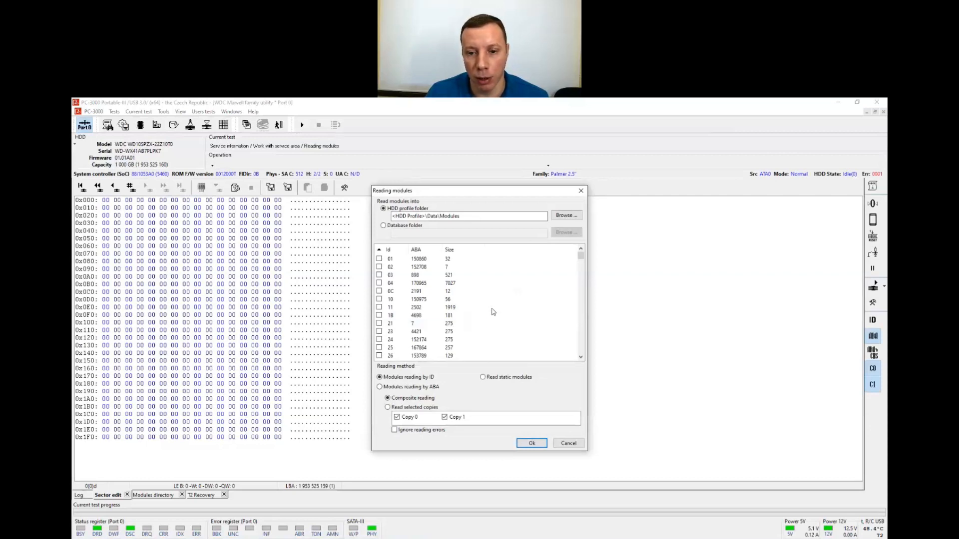
left_click(531, 442)
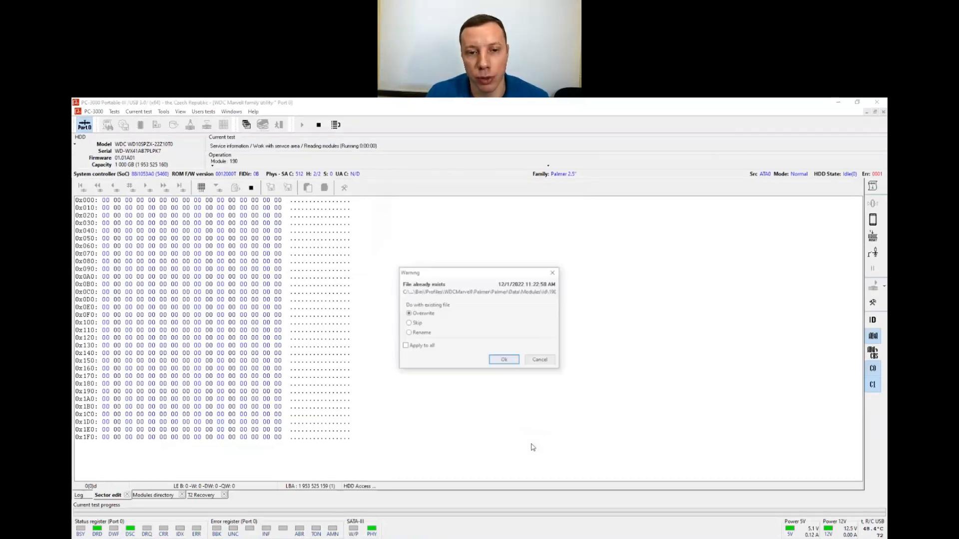
left_click(412, 333)
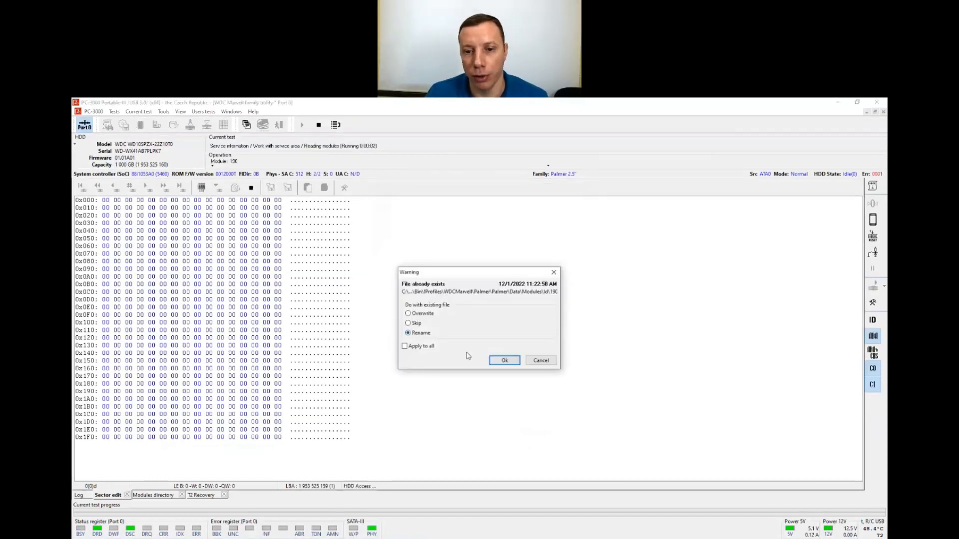
left_click(505, 362)
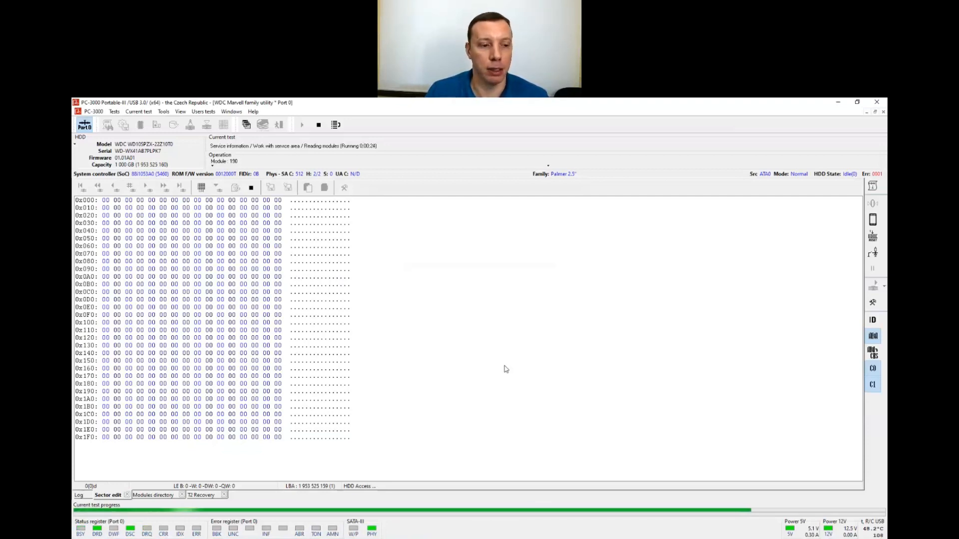
left_click(83, 496)
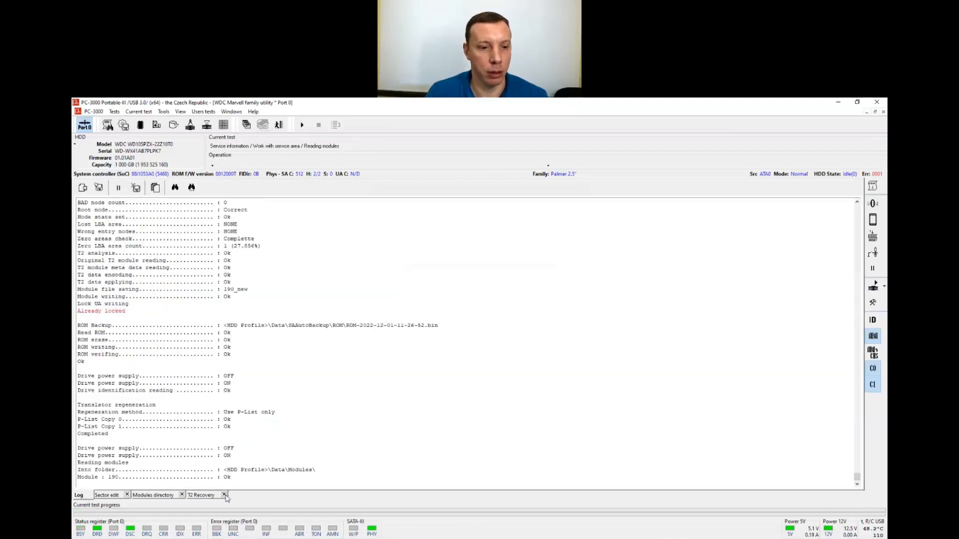
Close the old T2 Recovery session and start a new T2 reading and analysis
left_click(201, 496)
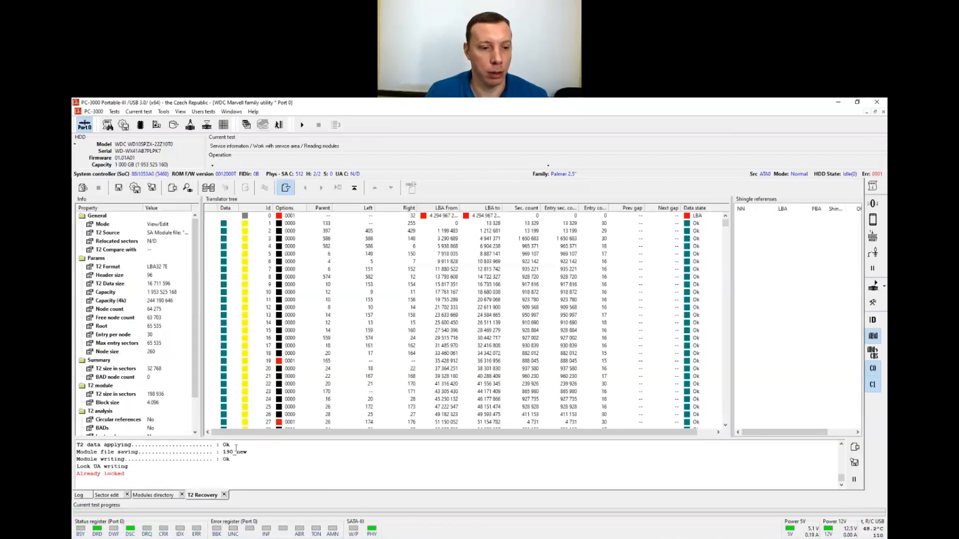
left_click(223, 495)
left_click(163, 112)
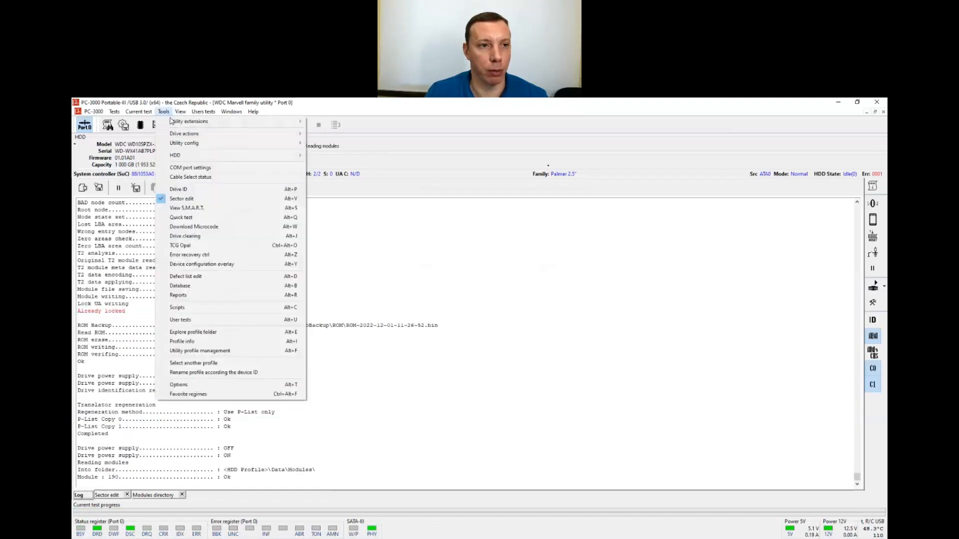
left_click(163, 112)
left_click(173, 125)
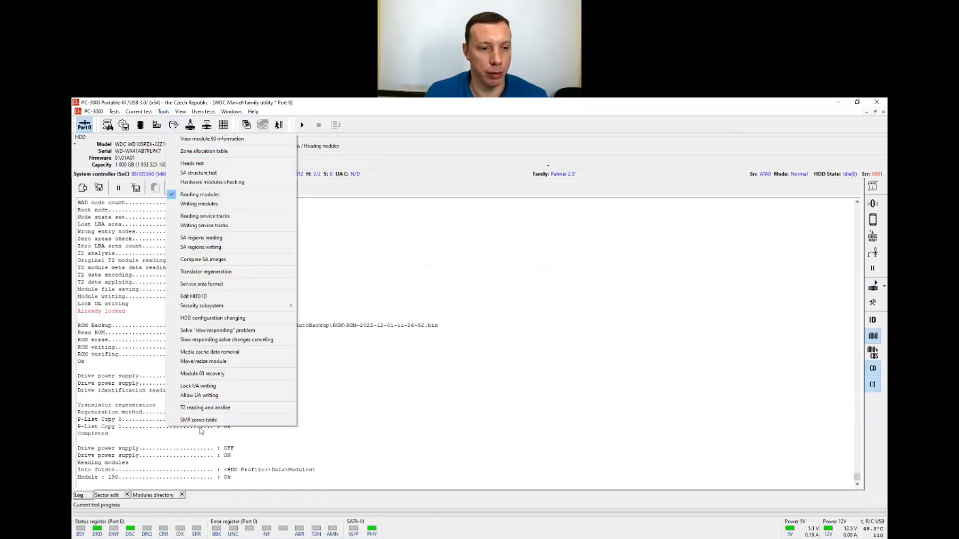
left_click(200, 407)
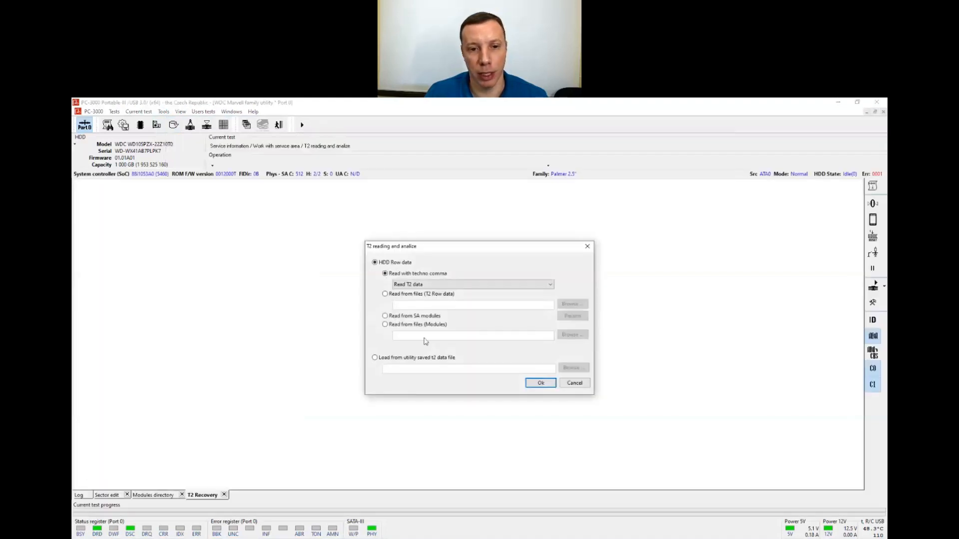
Analyze T2 from the module file 190(1).rpm in Data\Modules\Id and check the zero LBA area count
left_click(419, 327)
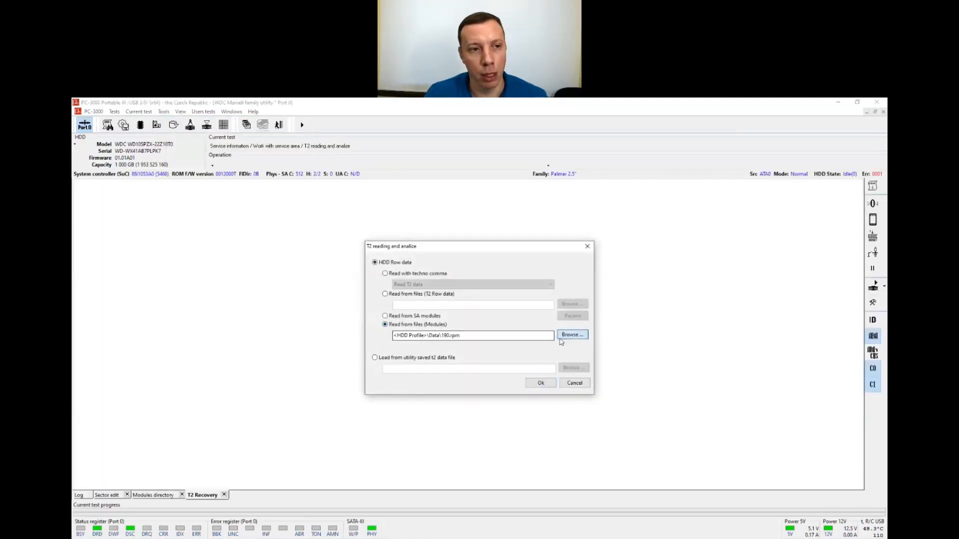
left_click(572, 335)
double_click(168, 178)
left_click(167, 181)
double_click(168, 181)
left_click(178, 180)
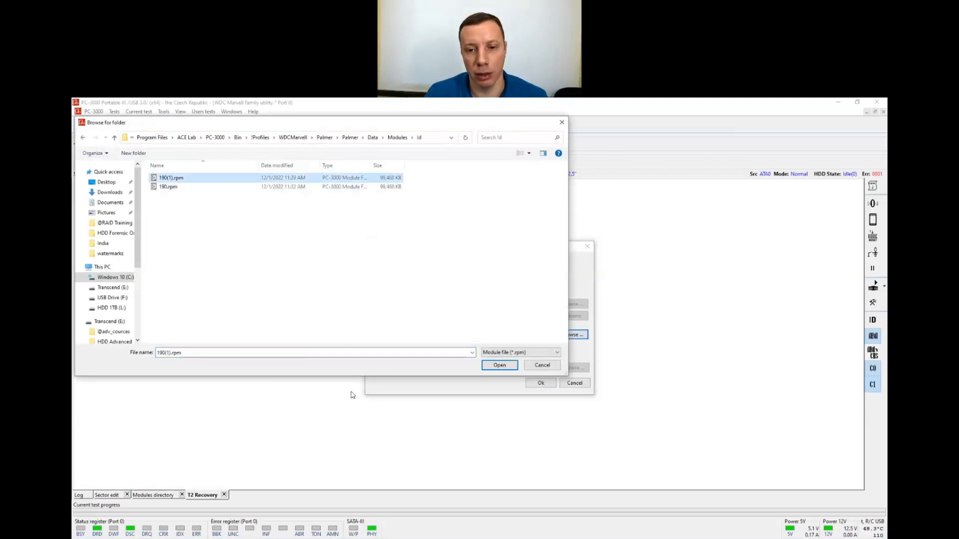
left_click(498, 366)
left_click(539, 383)
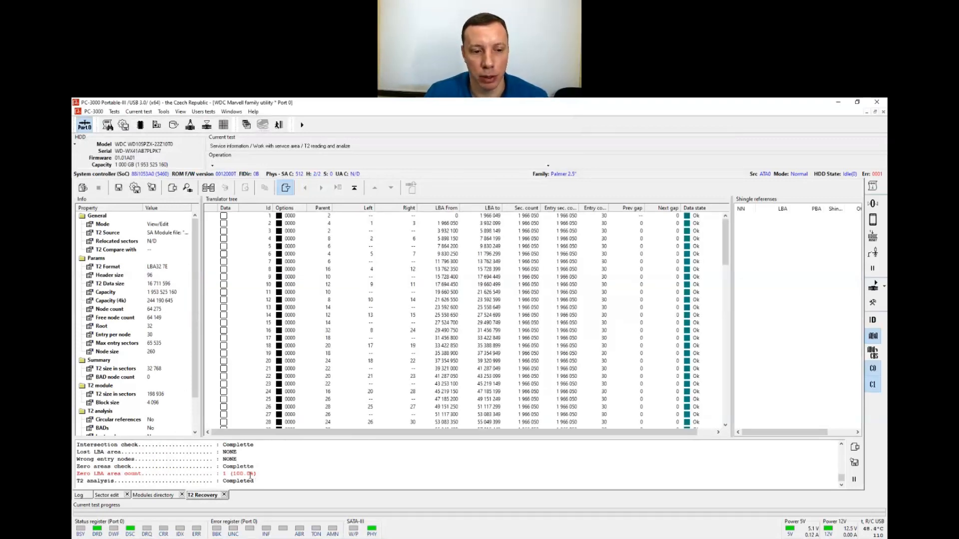
double_click(250, 476)
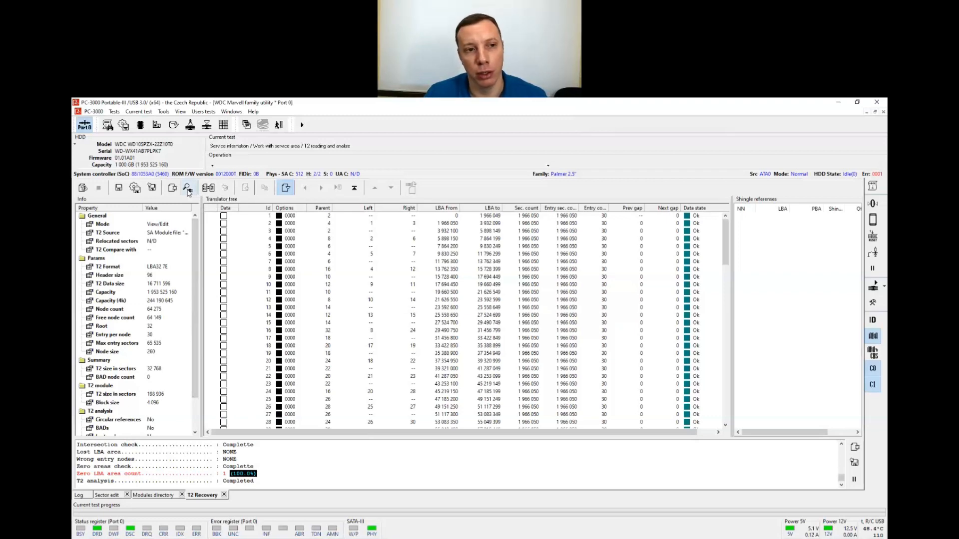
Build the linear T2 and set up its module 190 save with HDD writing enabled, UA writing disabled and 190(1).rpm as the source module
left_click(188, 192)
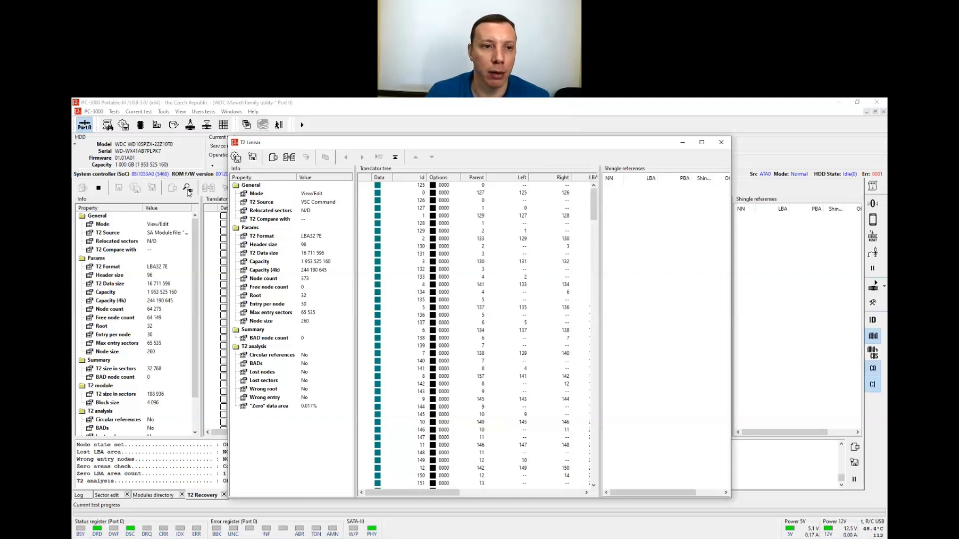
left_click(253, 158)
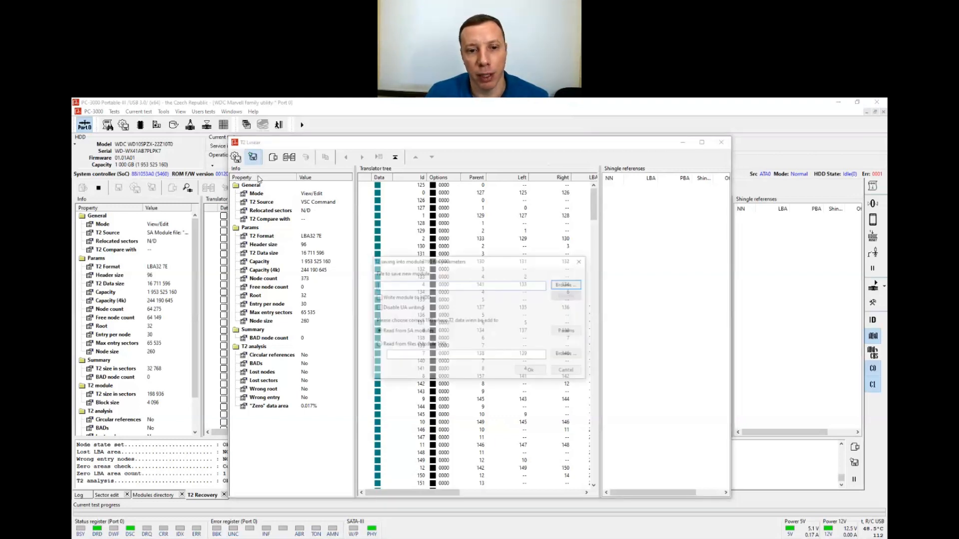
left_click(400, 308)
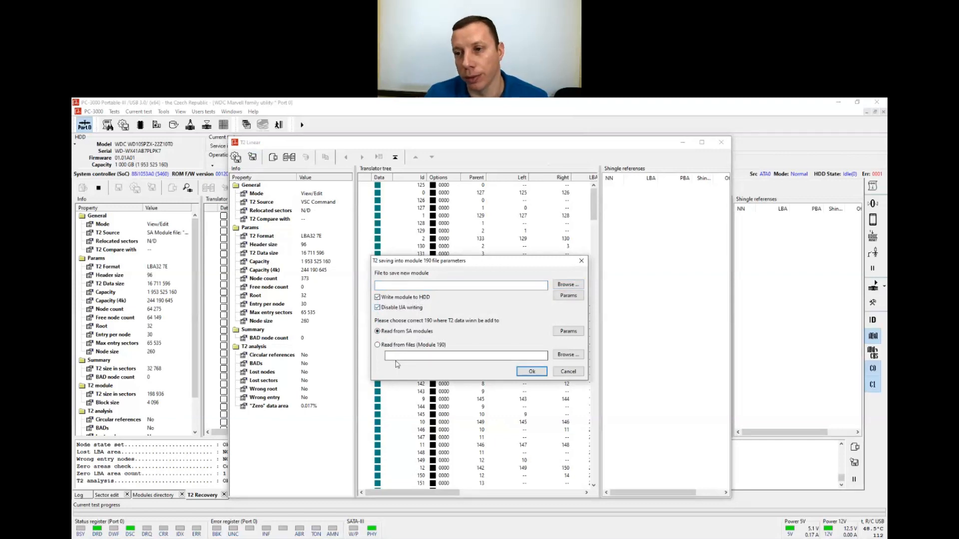
left_click(578, 356)
double_click(199, 178)
double_click(198, 178)
double_click(192, 180)
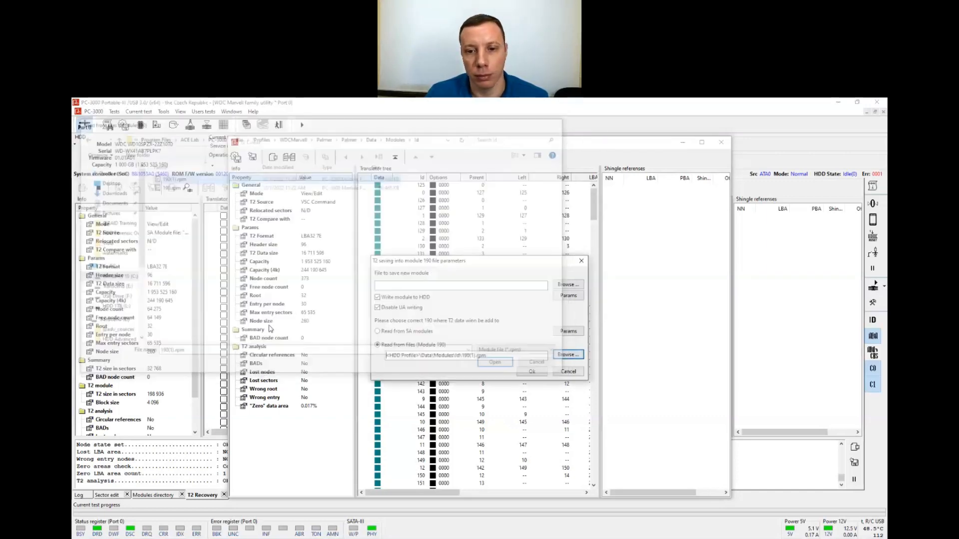
Save the linear T2 as the new module file 190_zero.rpm, close the T2 Linear window and check the log
left_click(521, 370)
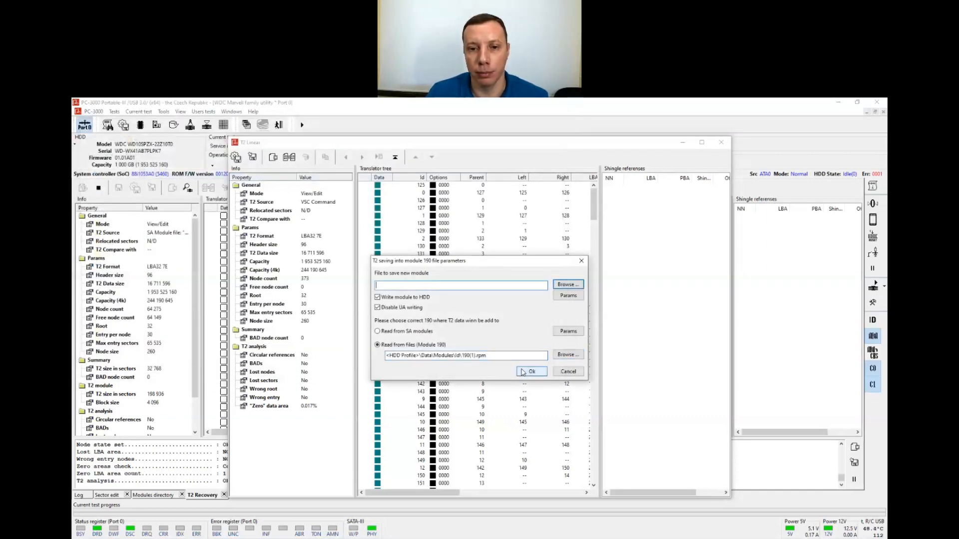
type("190")
type("+")
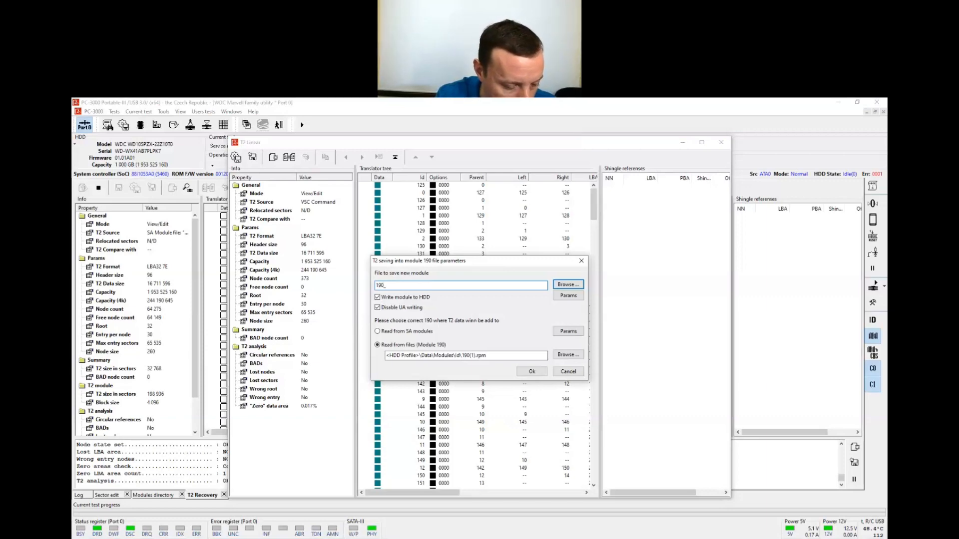
type("zero")
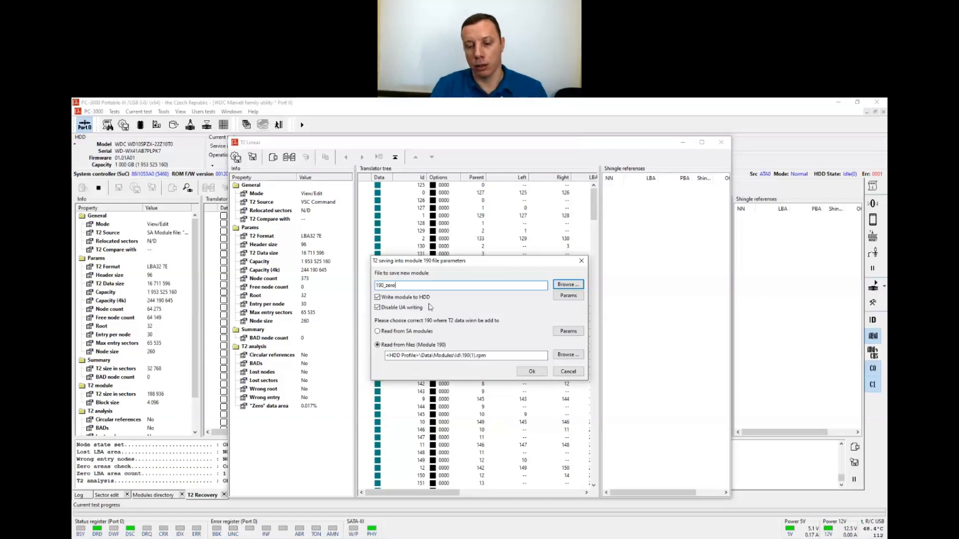
key("Return")
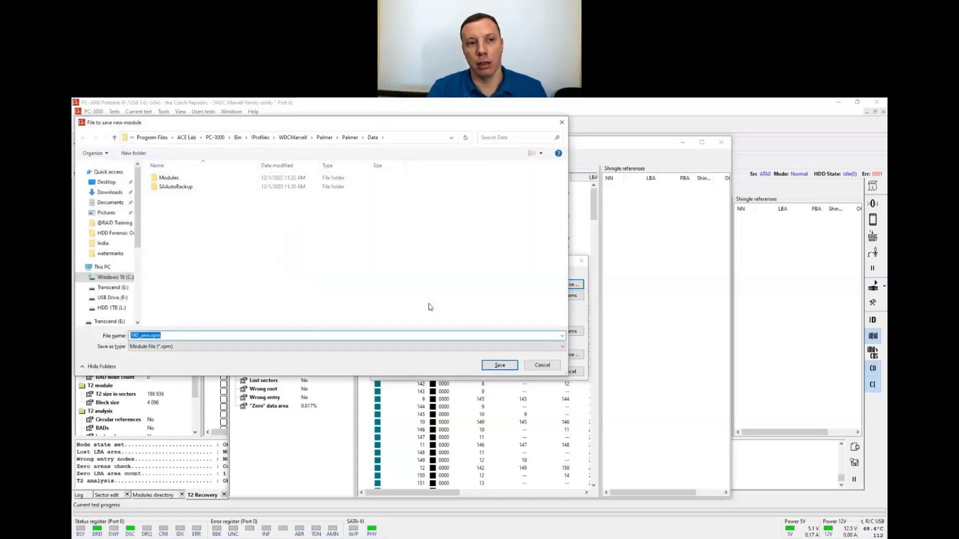
key("Return")
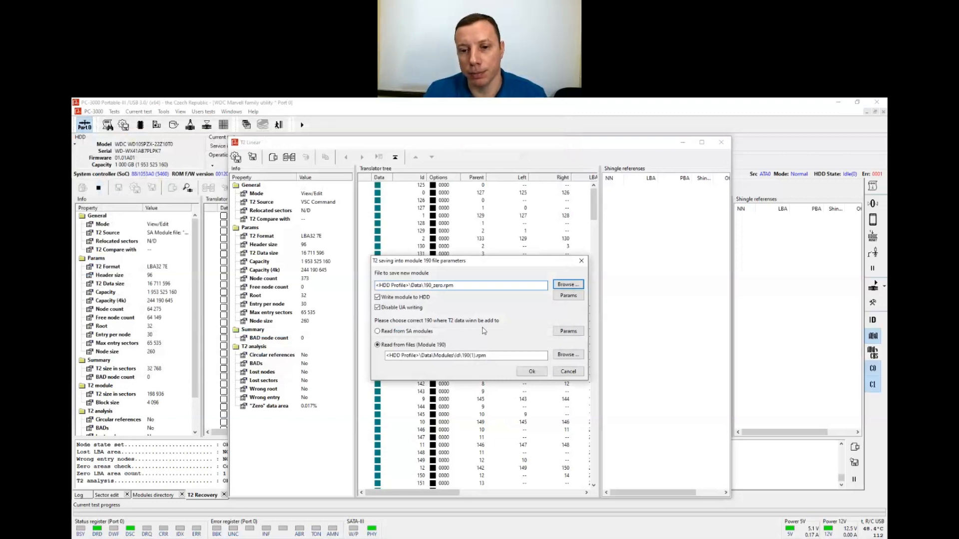
left_click(533, 372)
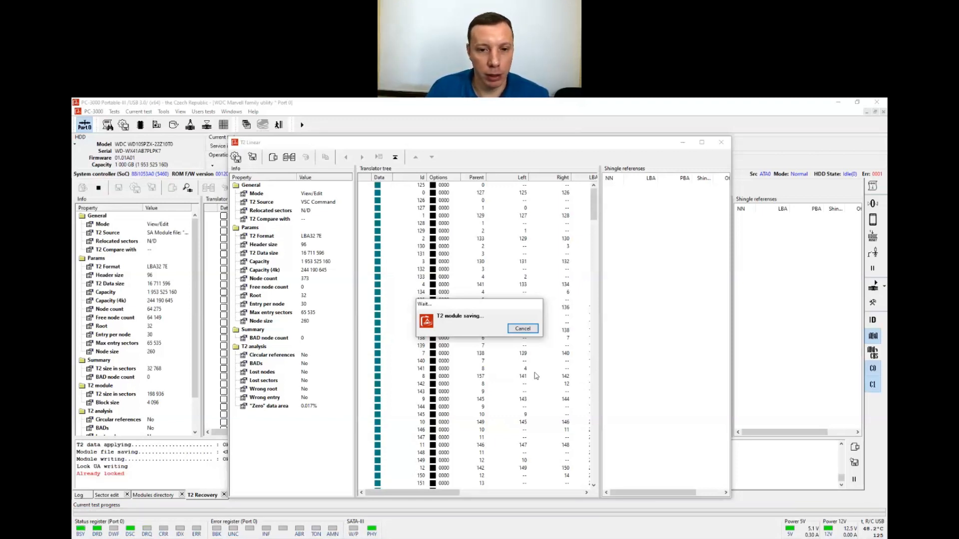
left_click(721, 143)
left_click(85, 496)
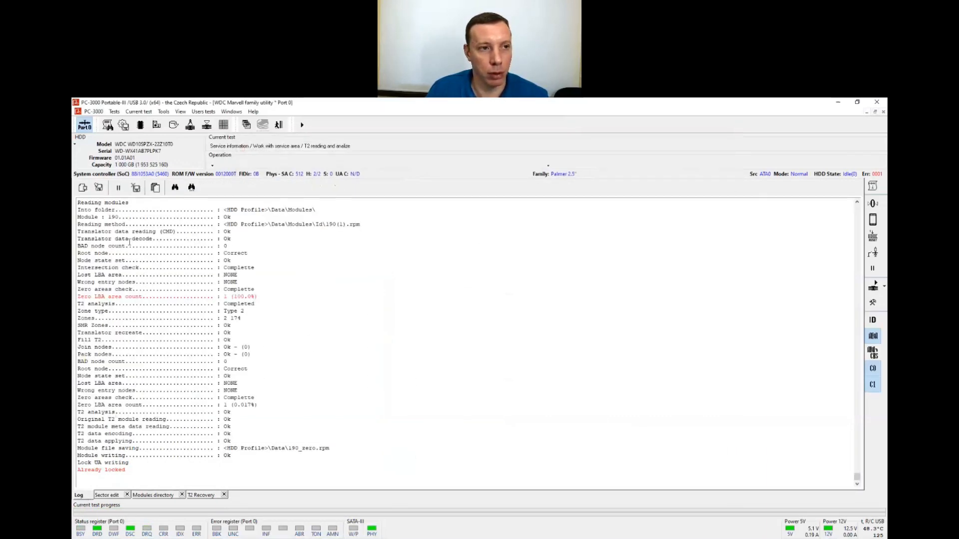
Power-cycle the drive and read its first sector in the sector editor
left_click(85, 126)
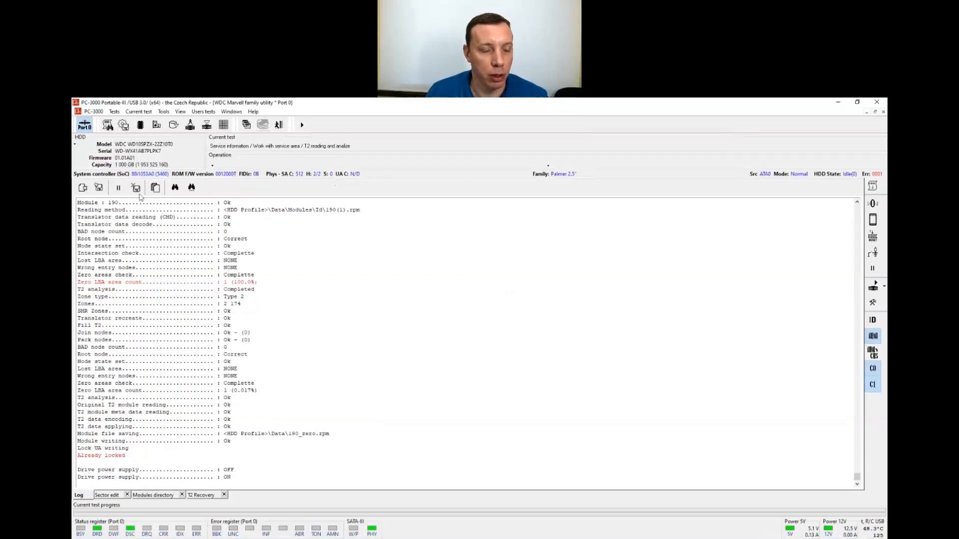
left_click(108, 495)
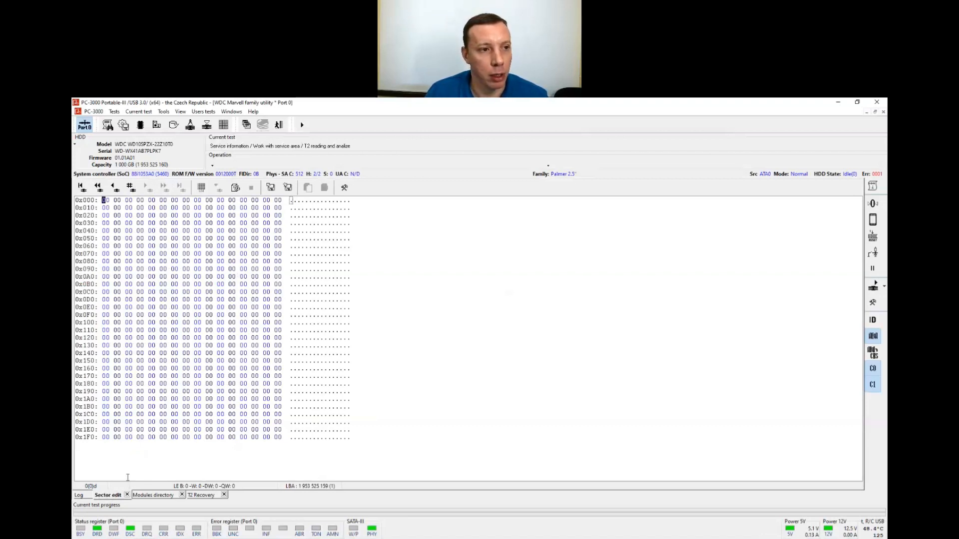
left_click(81, 188)
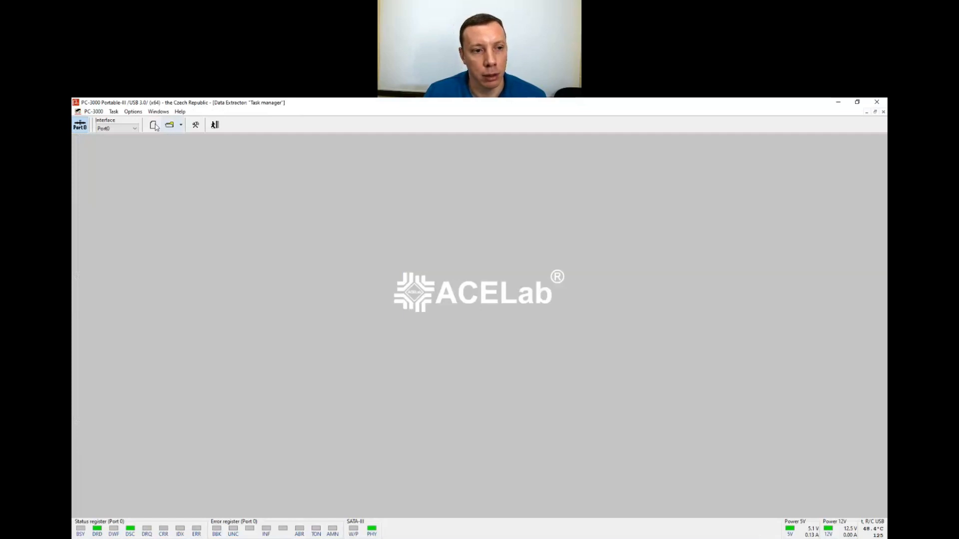
Start a new Data Extractor task and store its data in a folder named Palmer
left_click(154, 126)
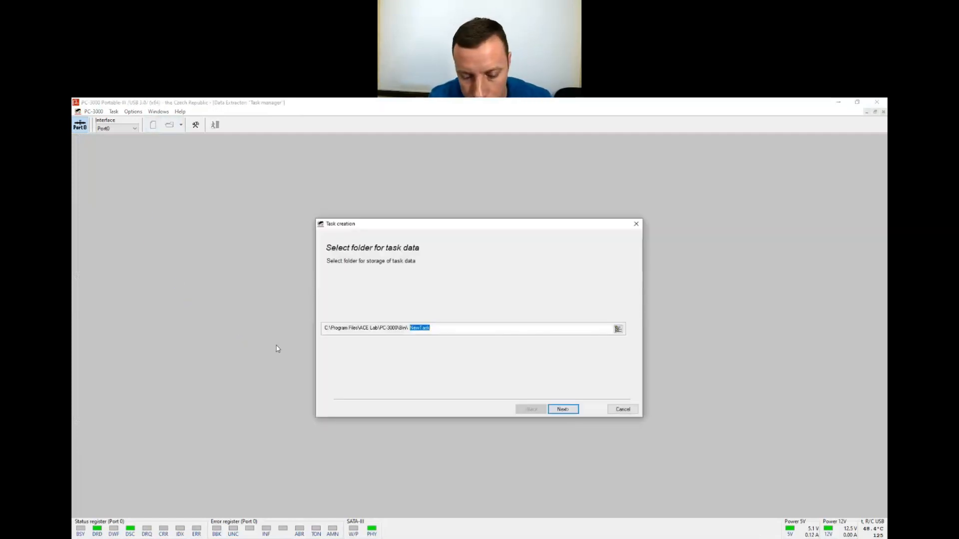
type("Pa")
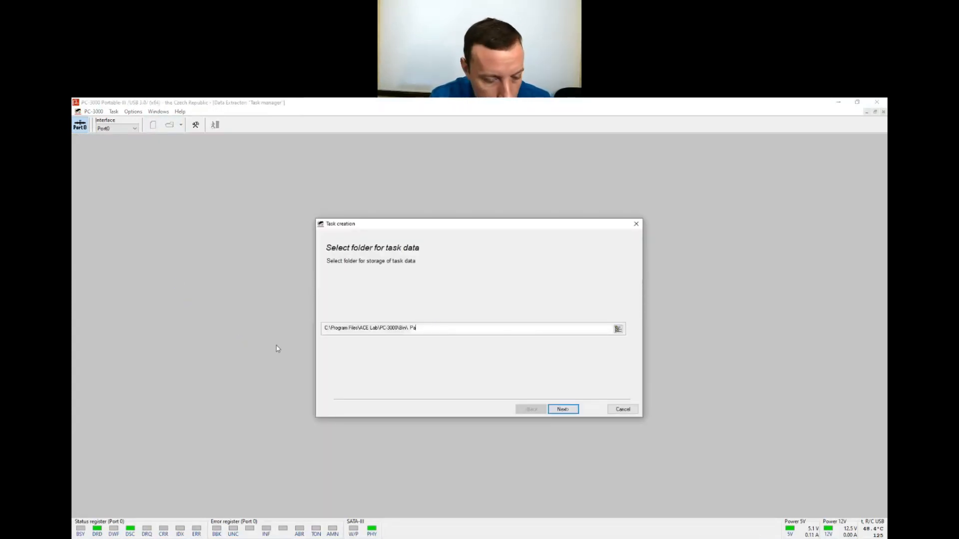
type("lmer")
key("Return")
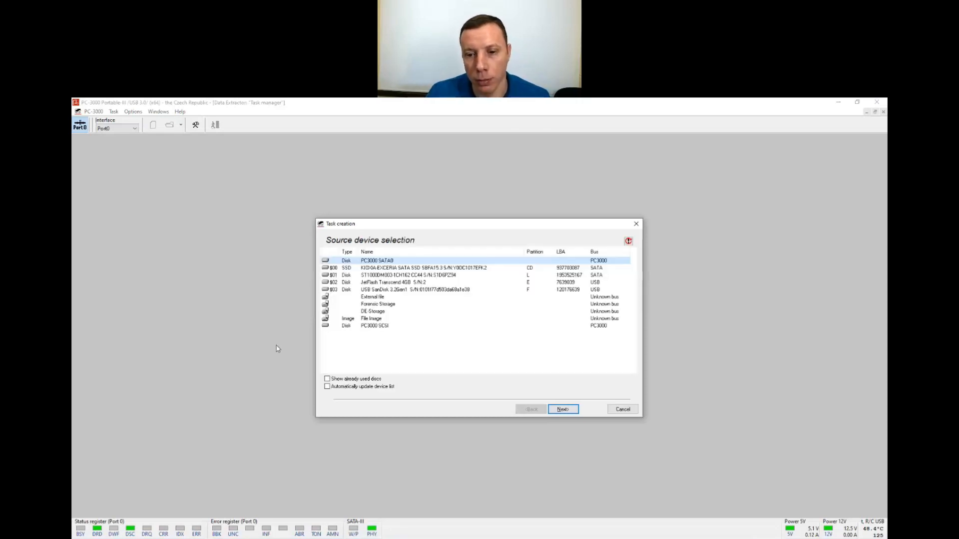
Create the task with PC3000 SATA0 as the source device and data copying enabled with a List of ranges map
left_click(561, 409)
left_click(562, 409)
left_click(434, 281)
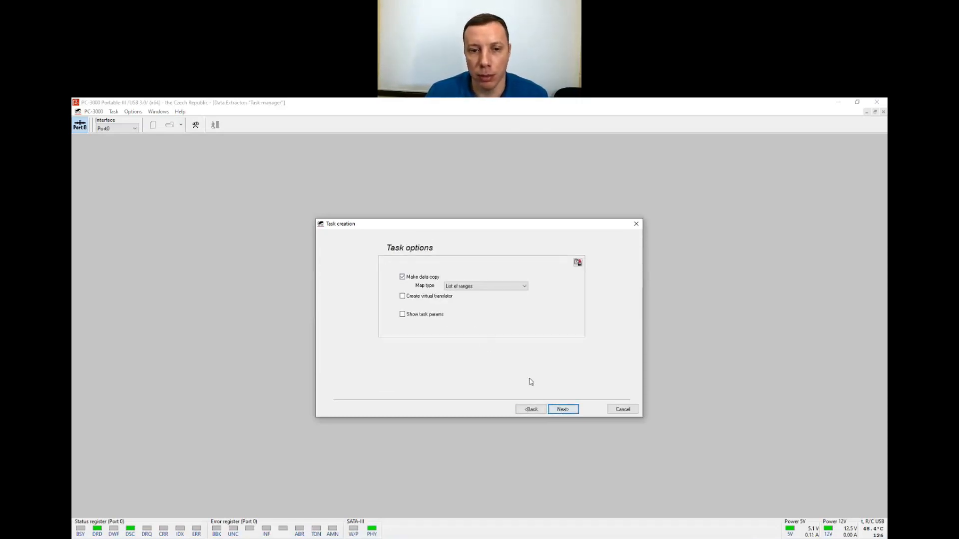
left_click(562, 408)
left_click(563, 410)
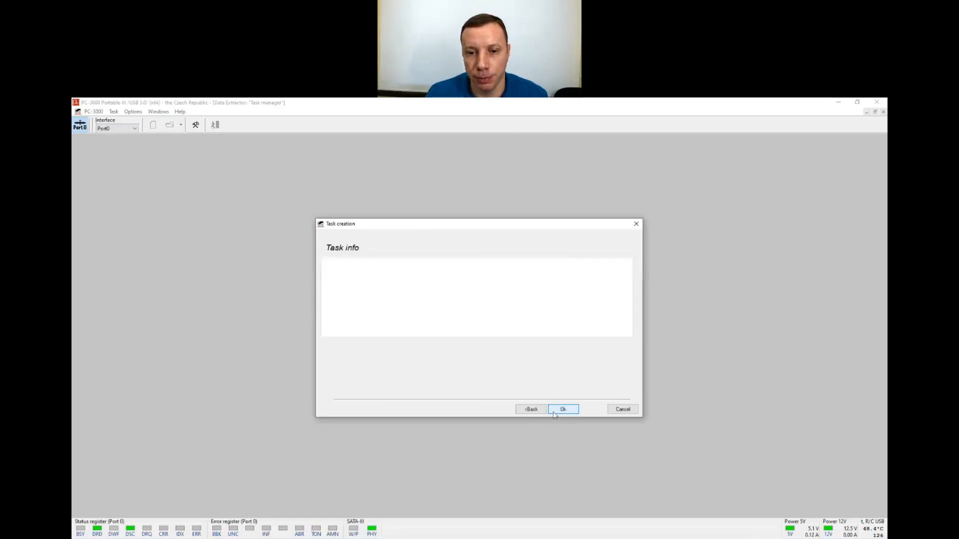
left_click(562, 410)
left_click(502, 335)
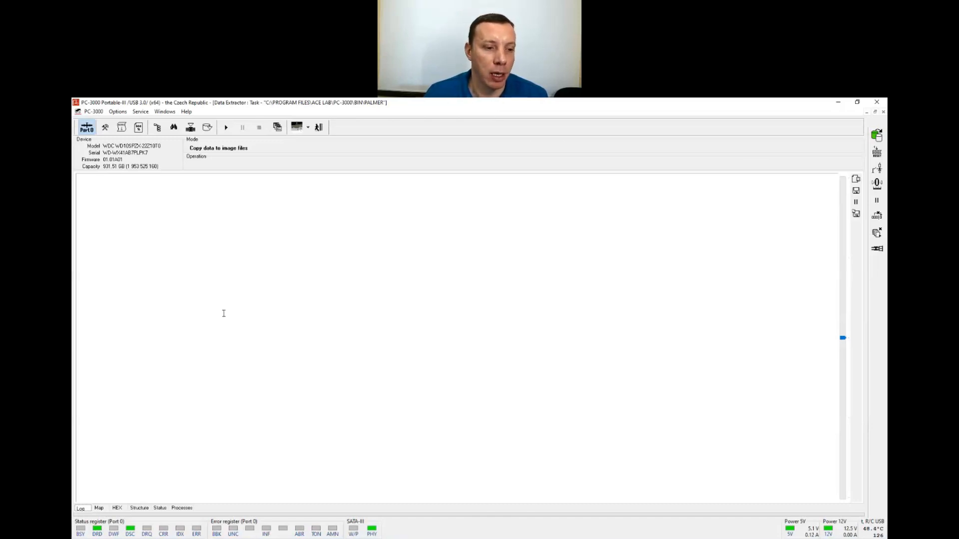
Run the data copy while watching the map, stop it and check the copying speed in the status
left_click(99, 509)
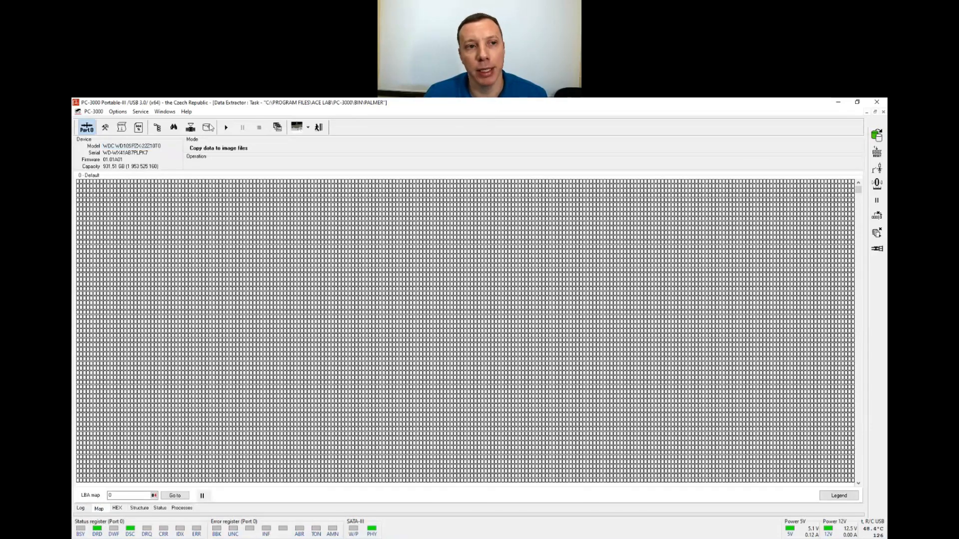
left_click(226, 128)
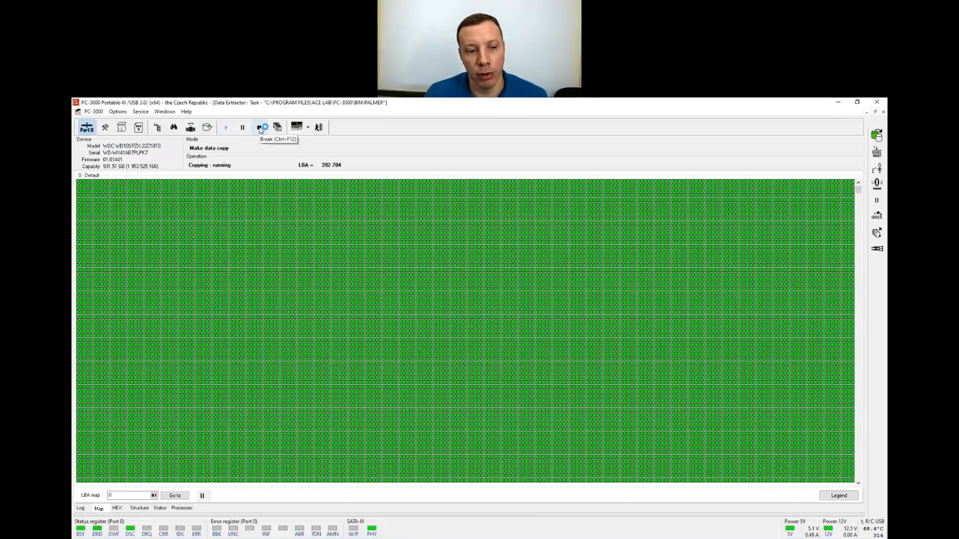
left_click(260, 129)
left_click(160, 508)
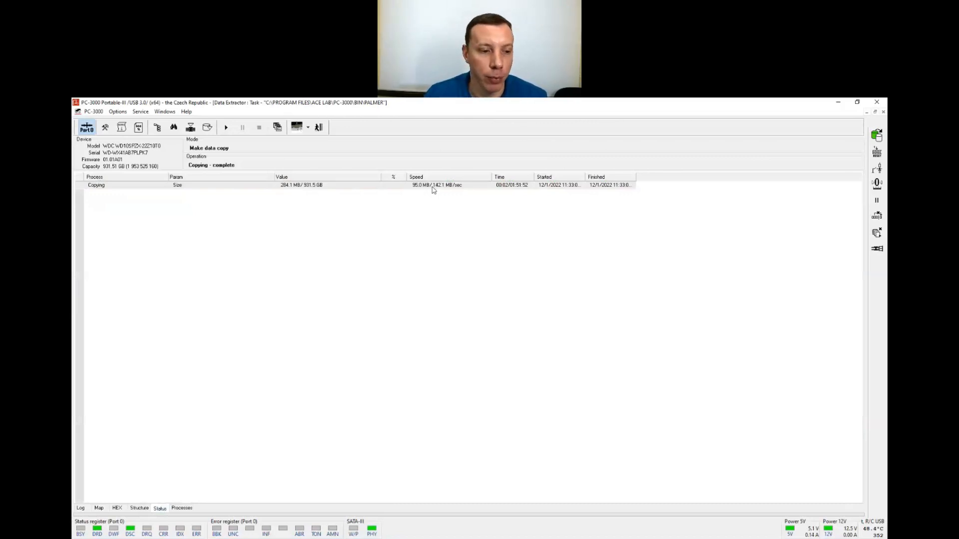
left_click(99, 508)
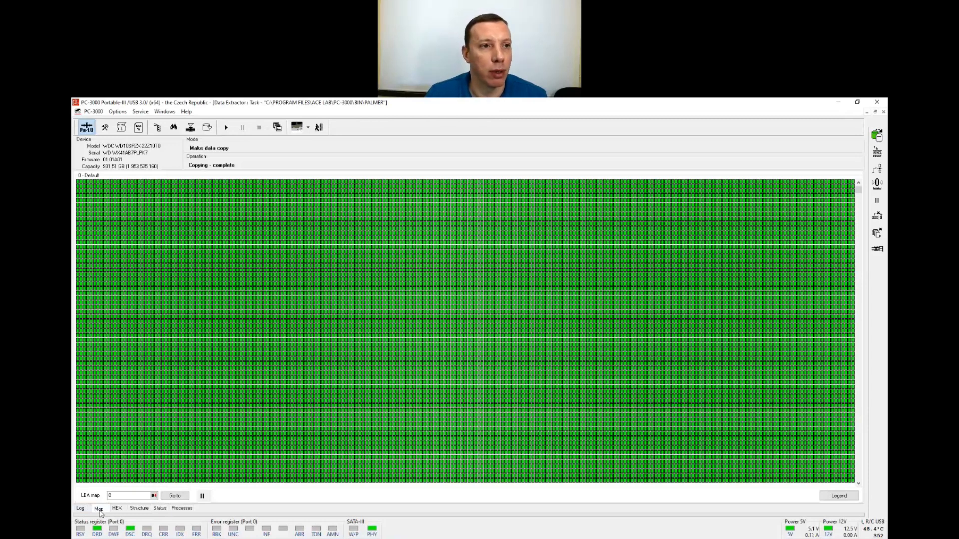
Run a raw recovery on PC3000 Port0 from LBA 0 with step 1
left_click(140, 111)
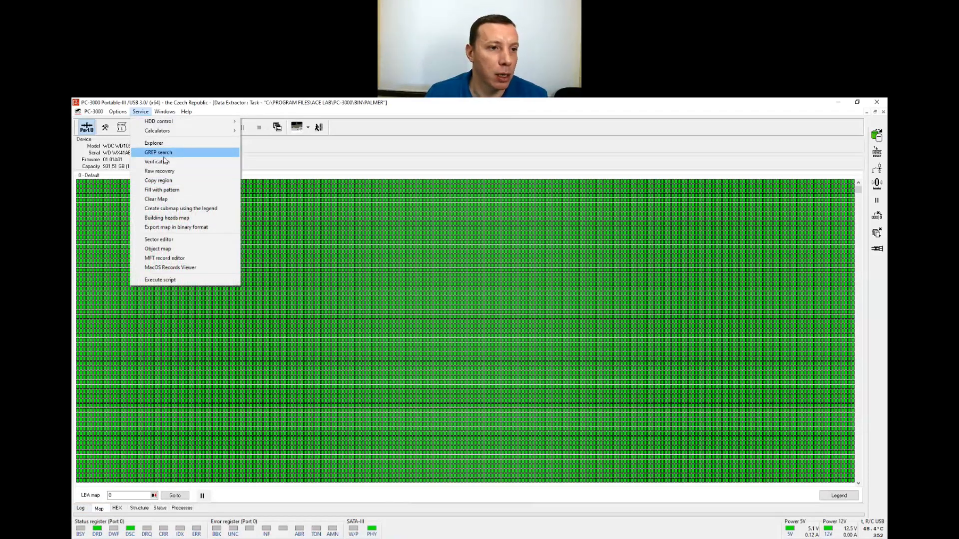
left_click(173, 172)
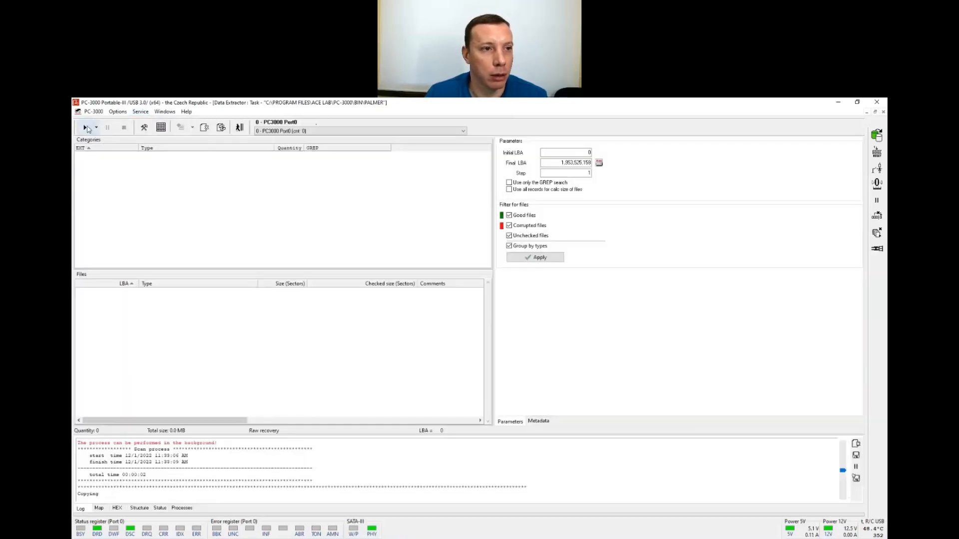
left_click(85, 128)
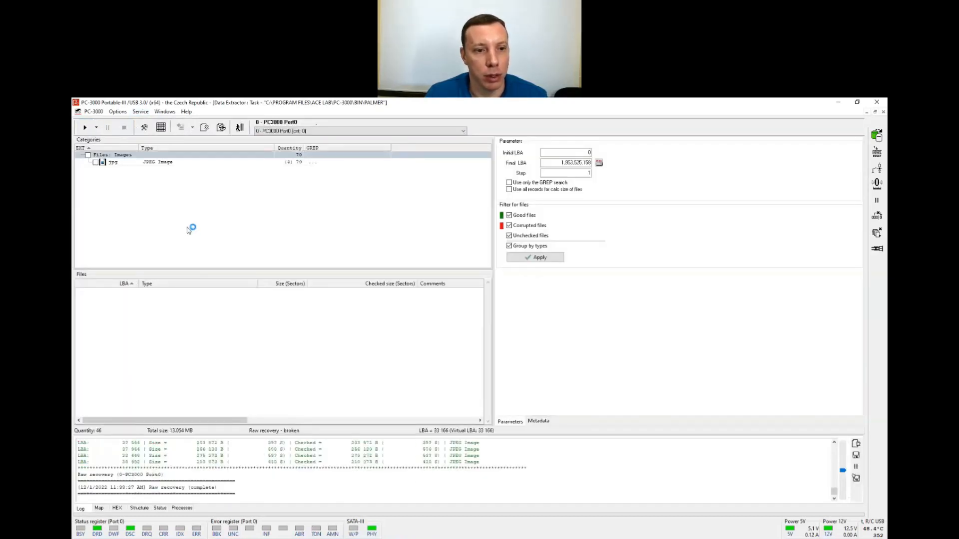
List the found JPEG images, open the one at LBA 6 496 to check its content and close it
left_click(175, 163)
left_click(248, 368)
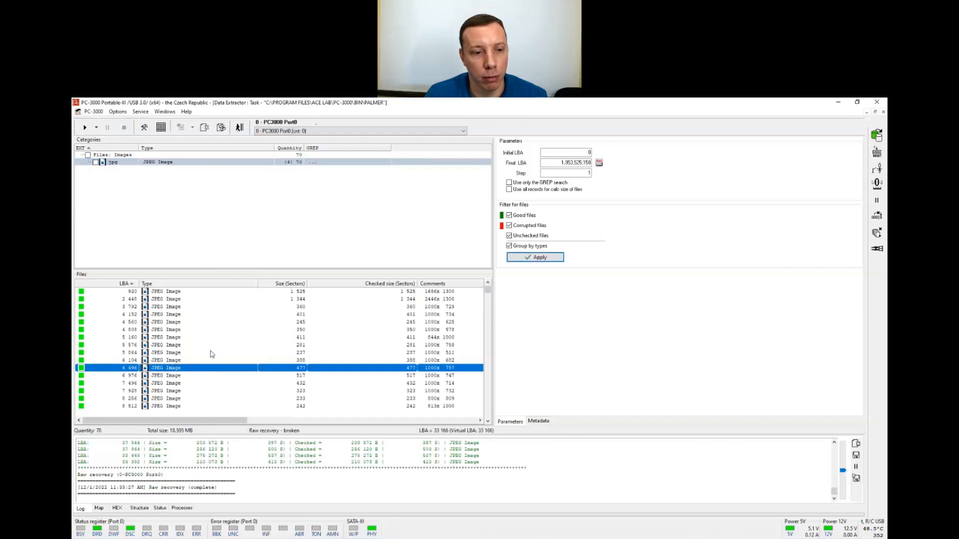
right_click(212, 354)
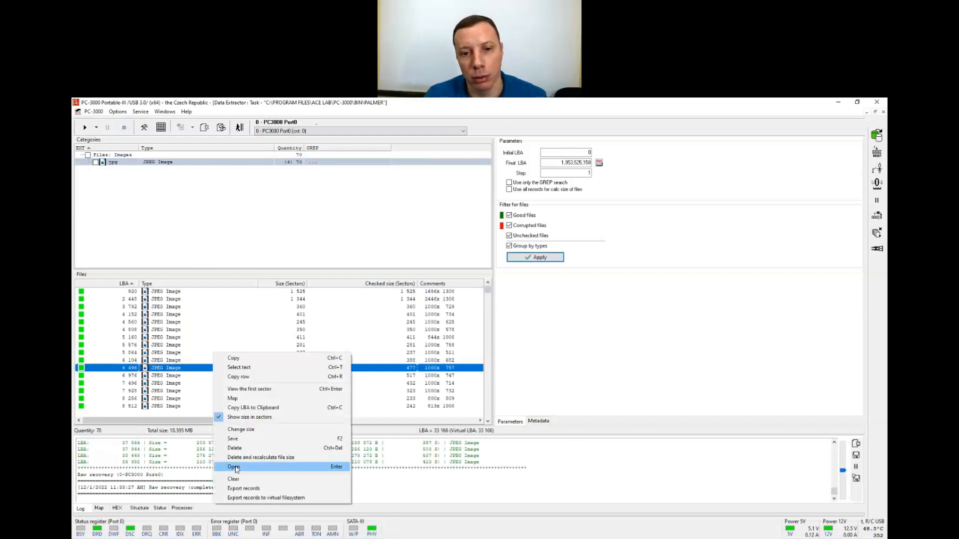
left_click(234, 467)
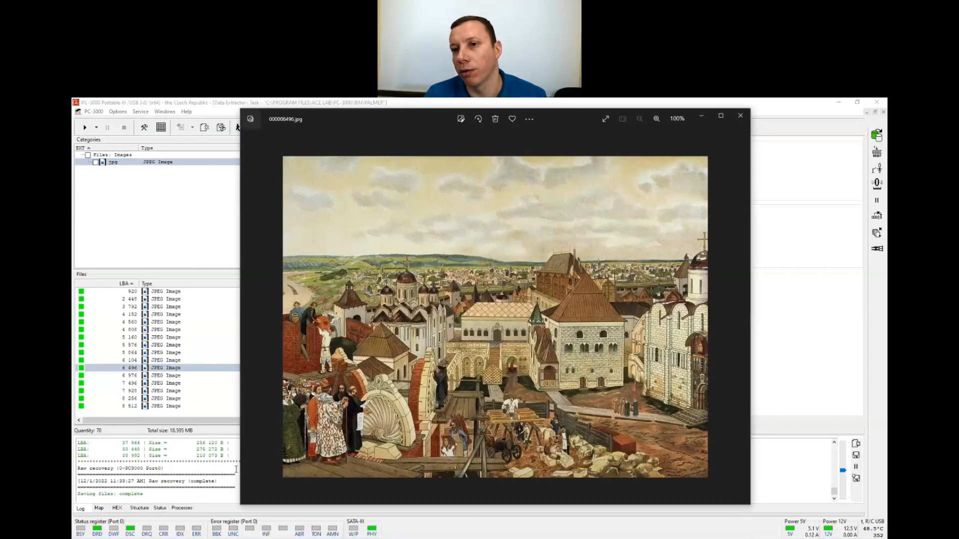
left_click(740, 115)
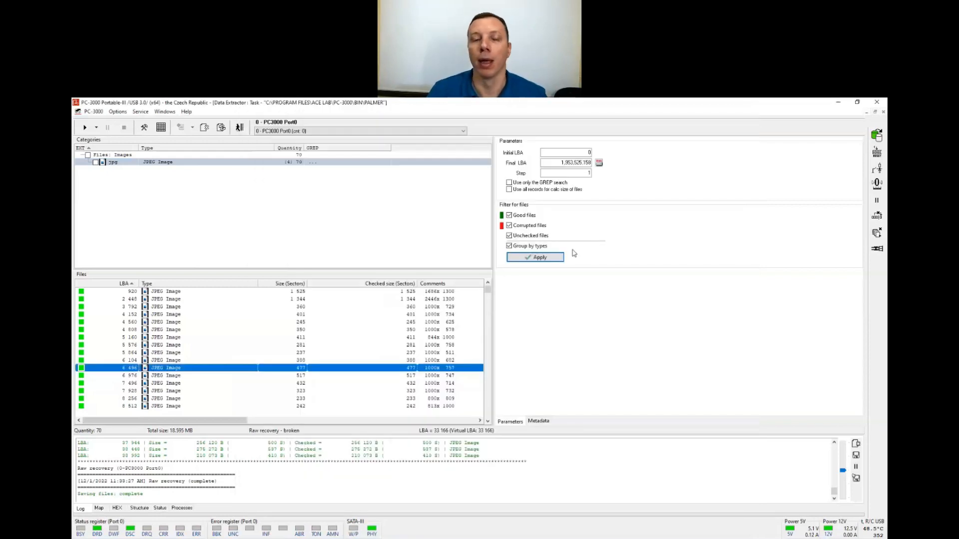
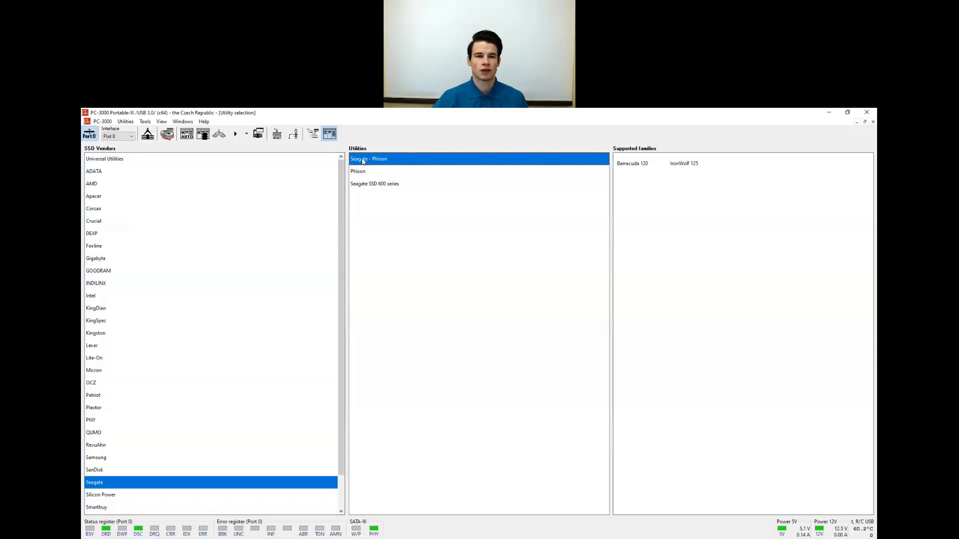
Start the Seagate - Phison utility for the Barracuda 120 family and upload the loader Burner_PS3112_22.0.bin
double_click(395, 162)
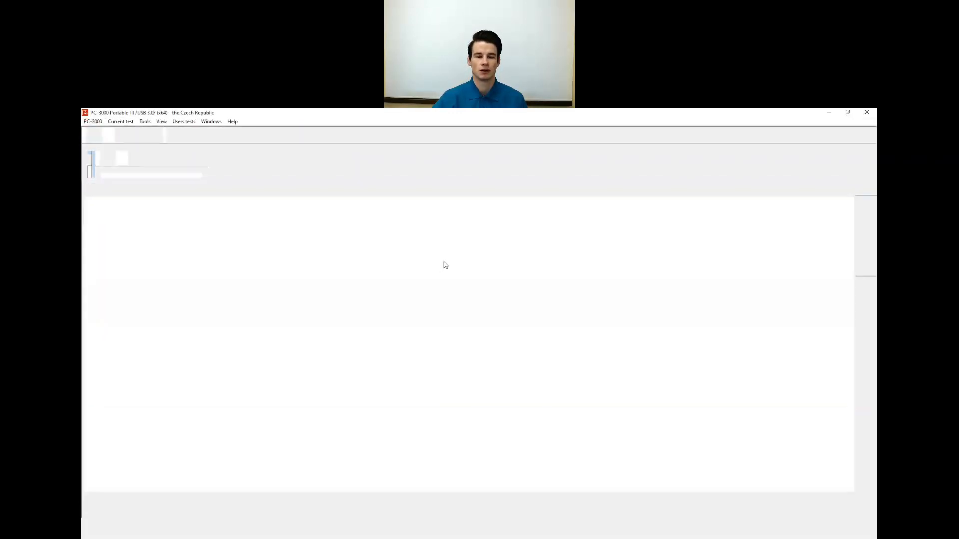
left_click(469, 271)
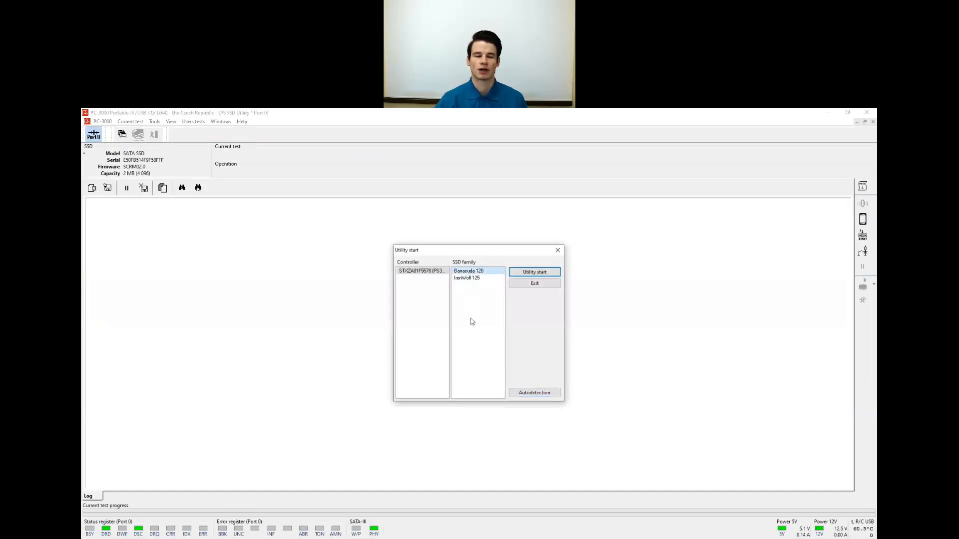
left_click(517, 274)
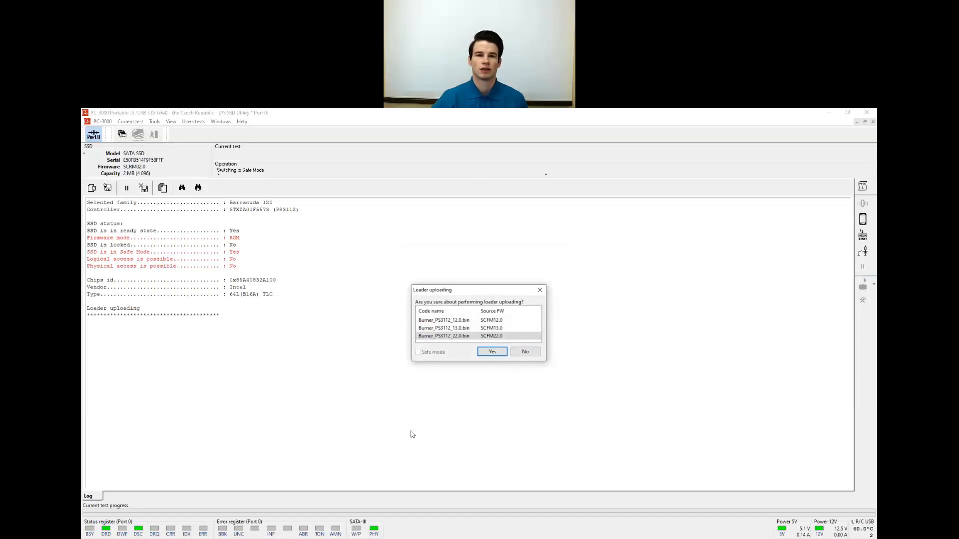
left_click(492, 352)
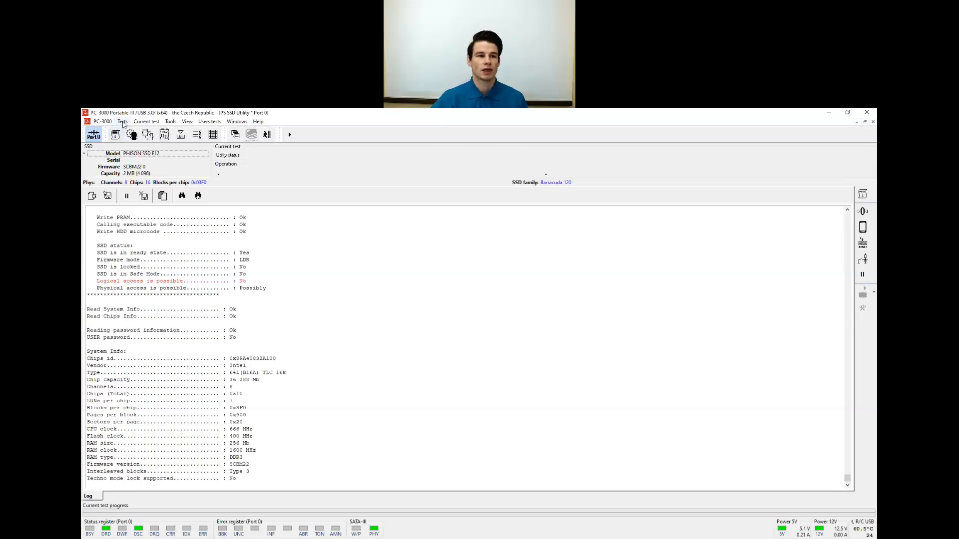
Create the SSD's translator in a new profile that uses the suggested profile name with the suffix _1
left_click(123, 124)
mouse_move(157, 145)
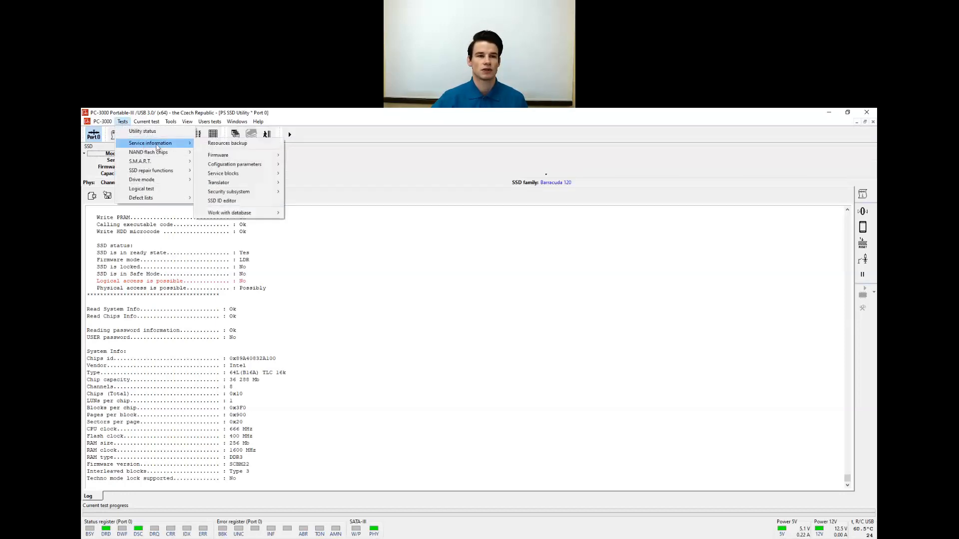
mouse_move(259, 184)
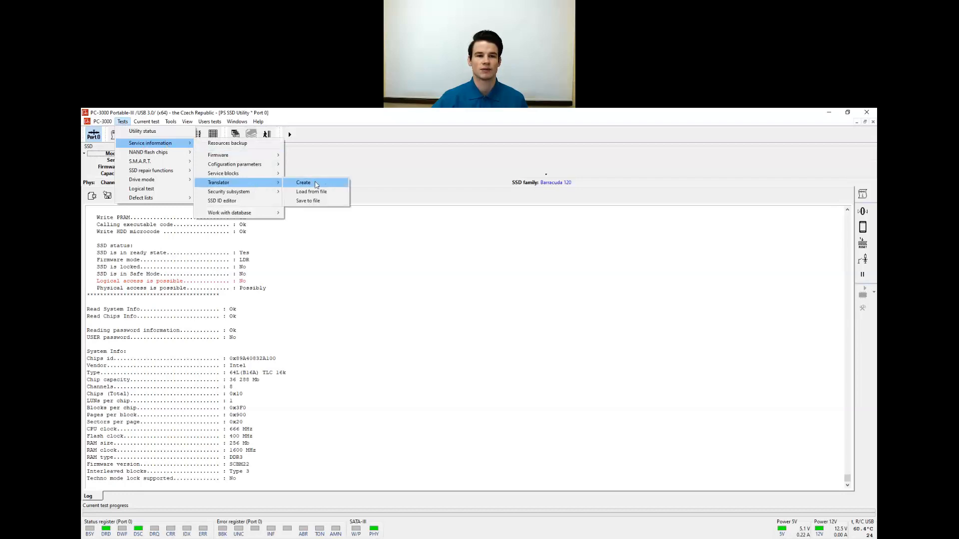
left_click(316, 185)
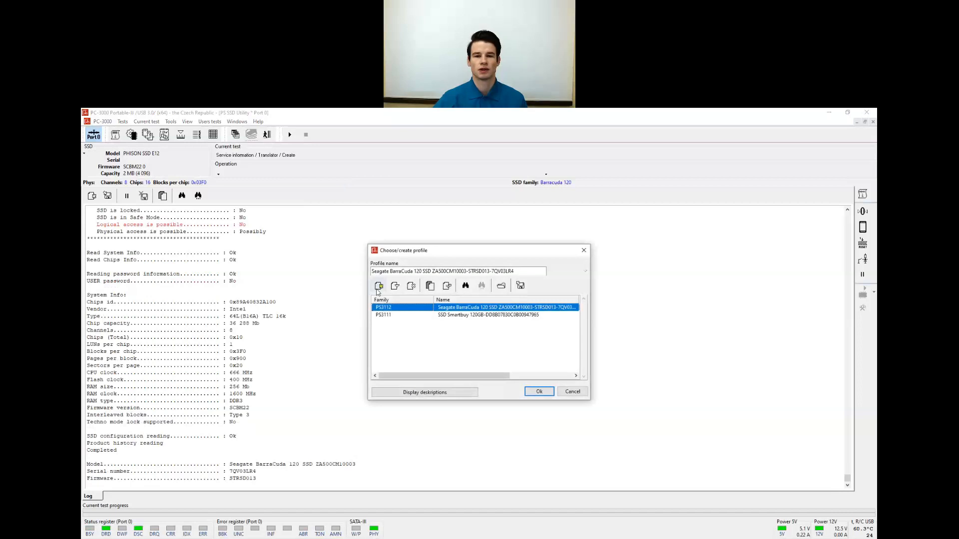
left_click(524, 270)
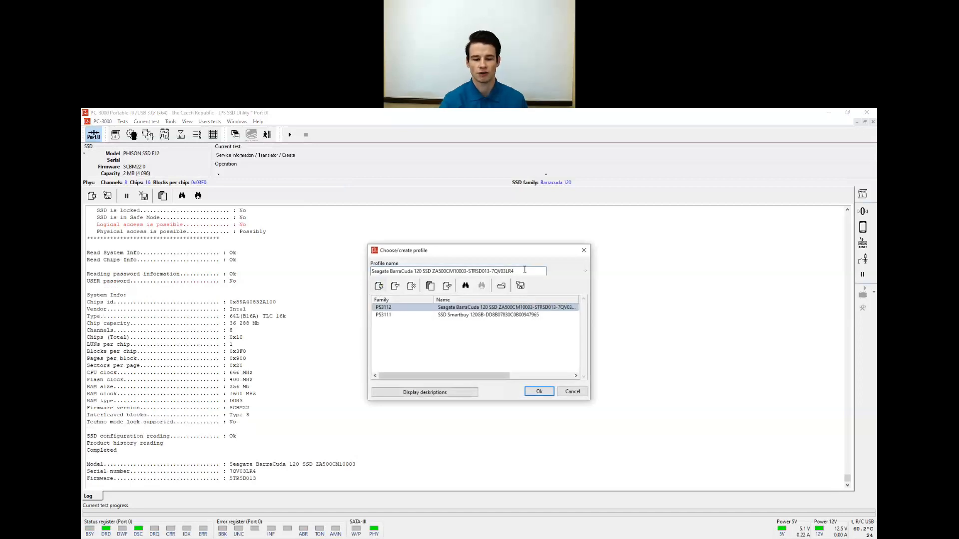
type("_1")
key("Return")
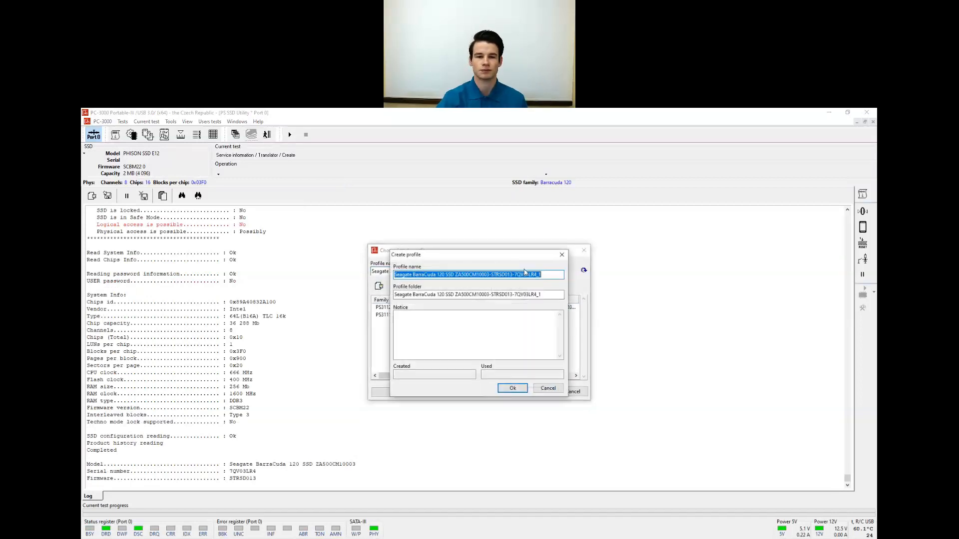
left_click(514, 389)
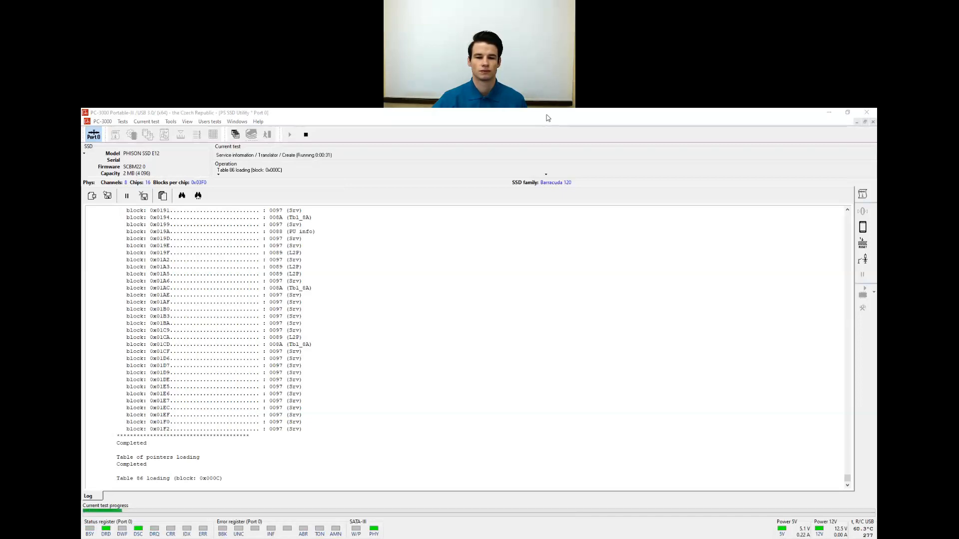
left_click(548, 117)
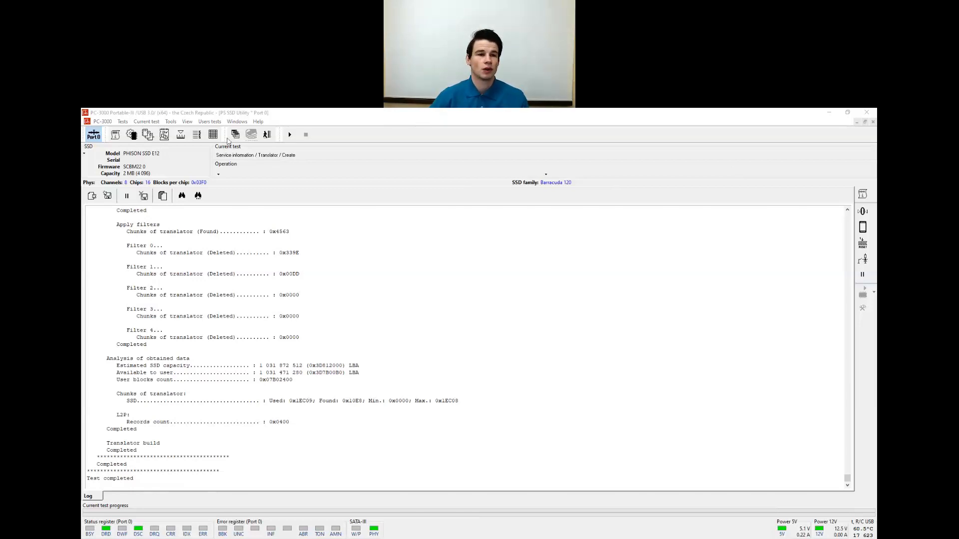
Open Data Extractor for the SSD, accept the reading parameters and name the new task's folder Seagate_Barracuda_120
left_click(235, 135)
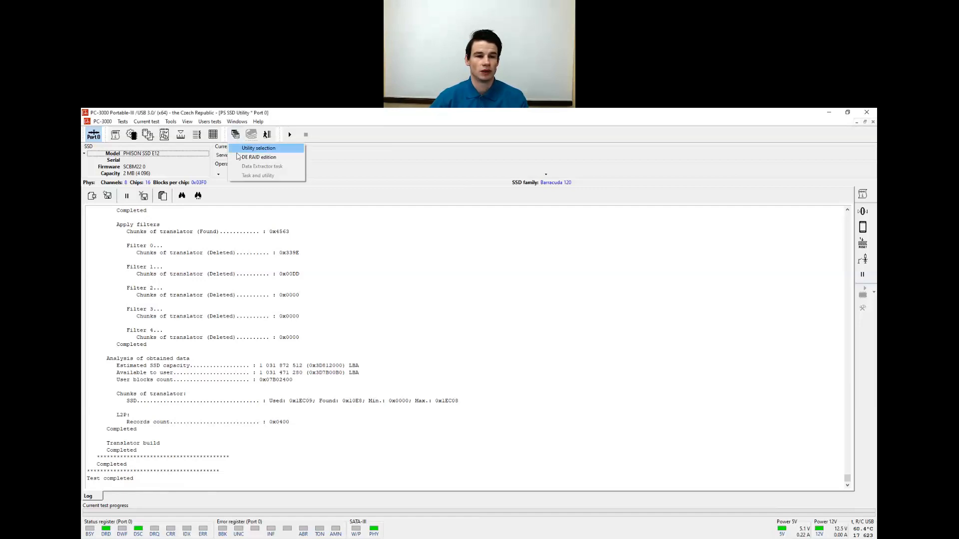
left_click(237, 158)
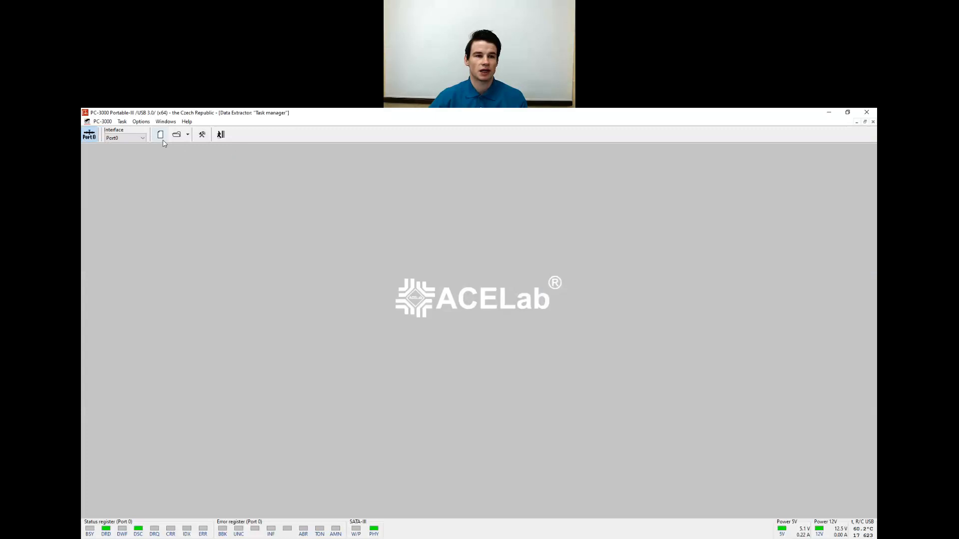
left_click(162, 138)
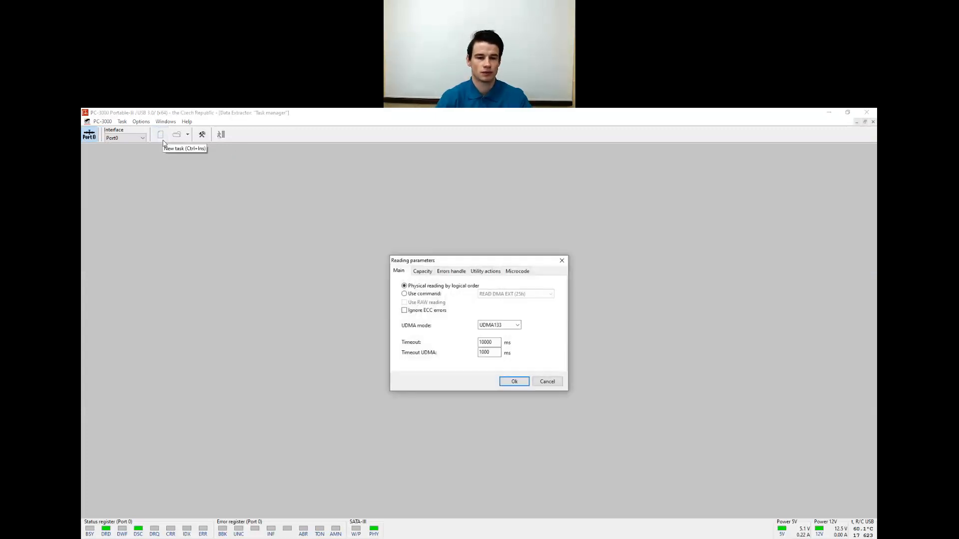
key("Return")
type("S")
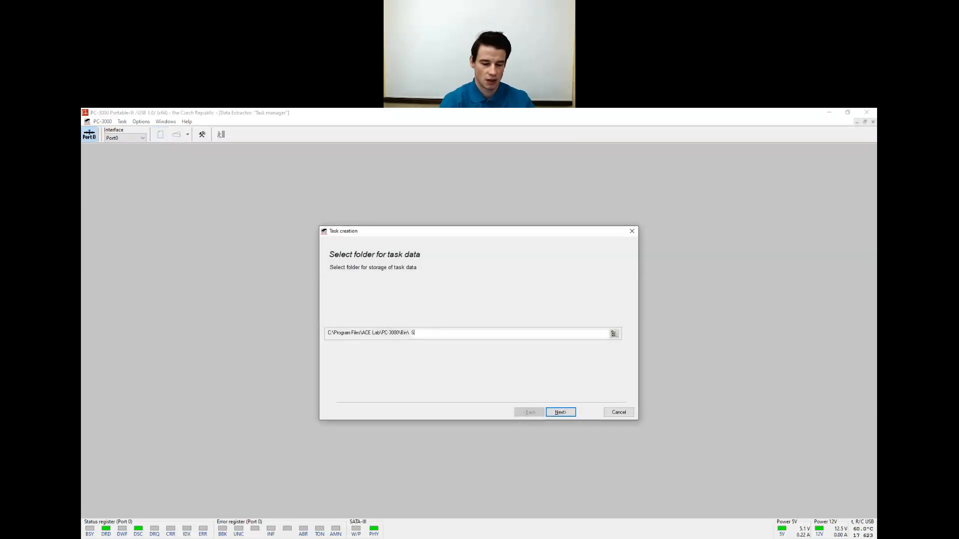
type("eagate_Ba")
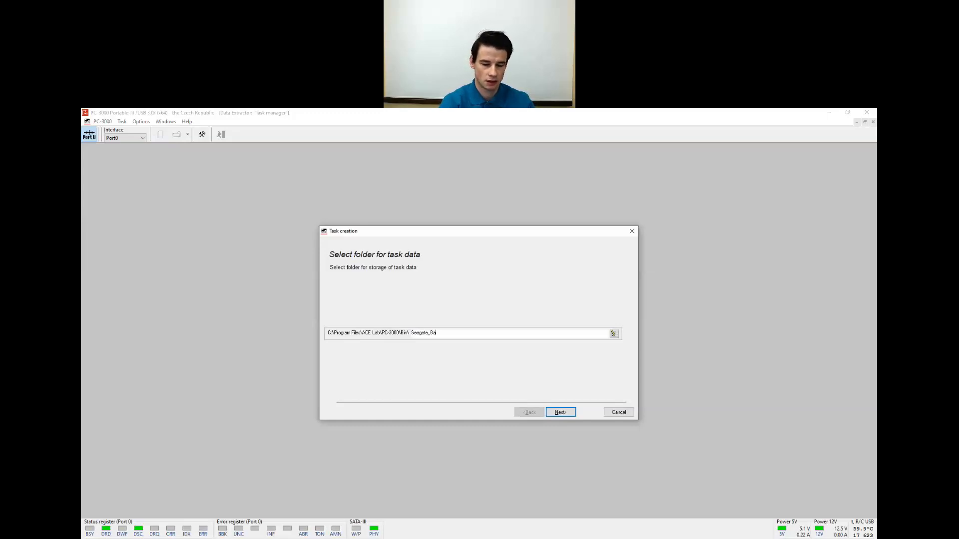
type("rracuda_120")
key("Return")
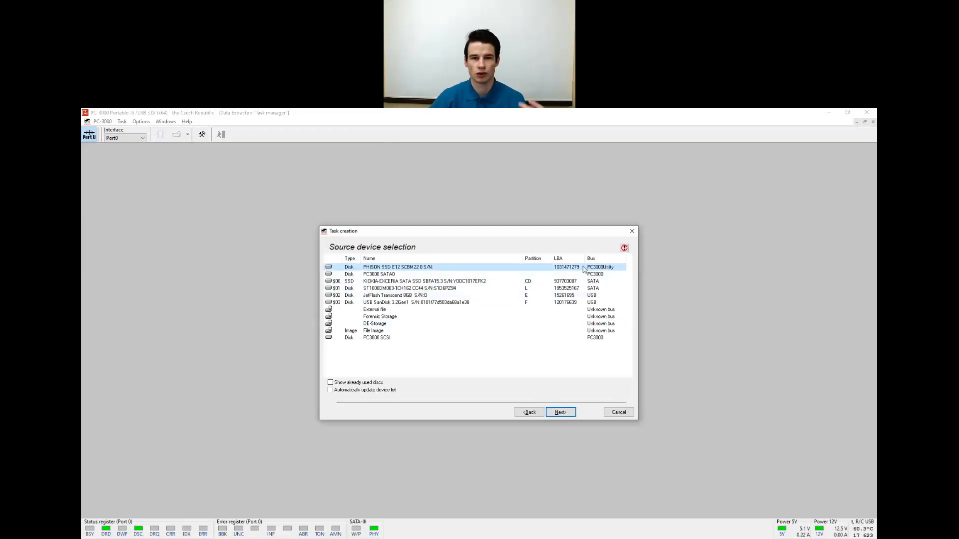
Finish the task with the PHISON SSD E12 utility device as source and a data copy using the List of ranges map
left_click(561, 414)
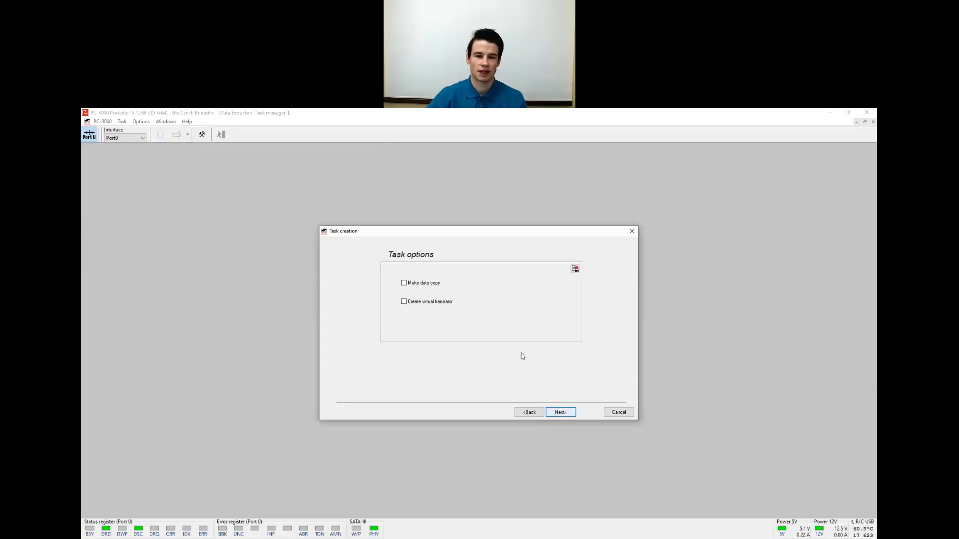
left_click(429, 284)
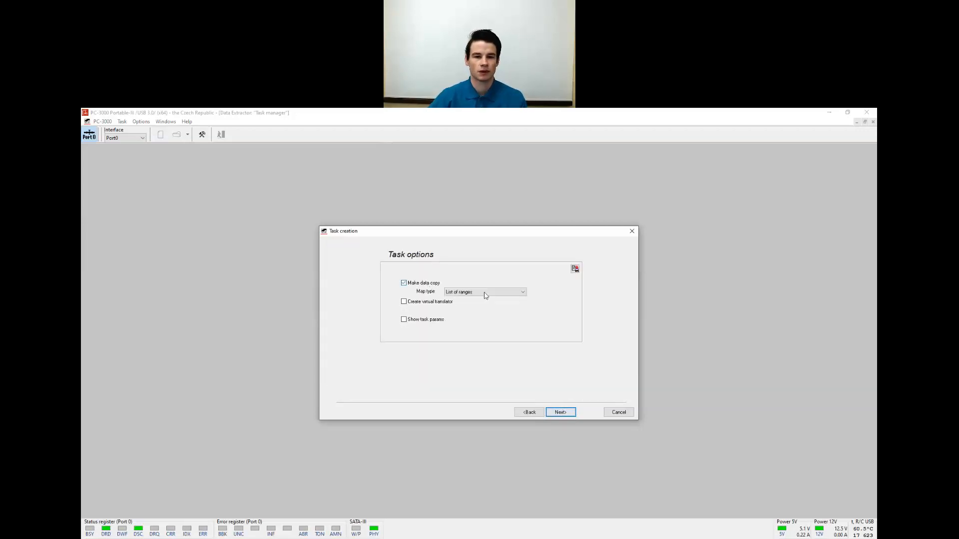
left_click(560, 414)
left_click(561, 414)
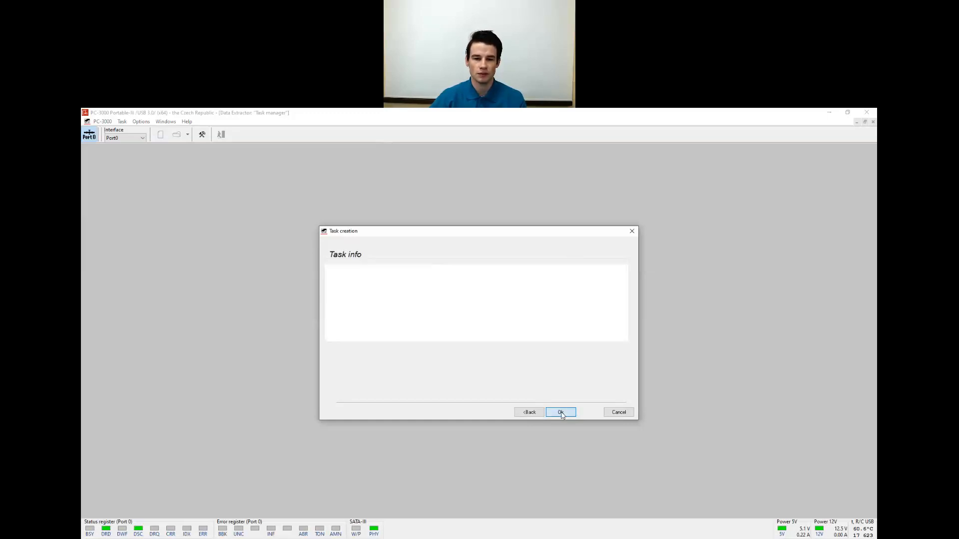
left_click(561, 414)
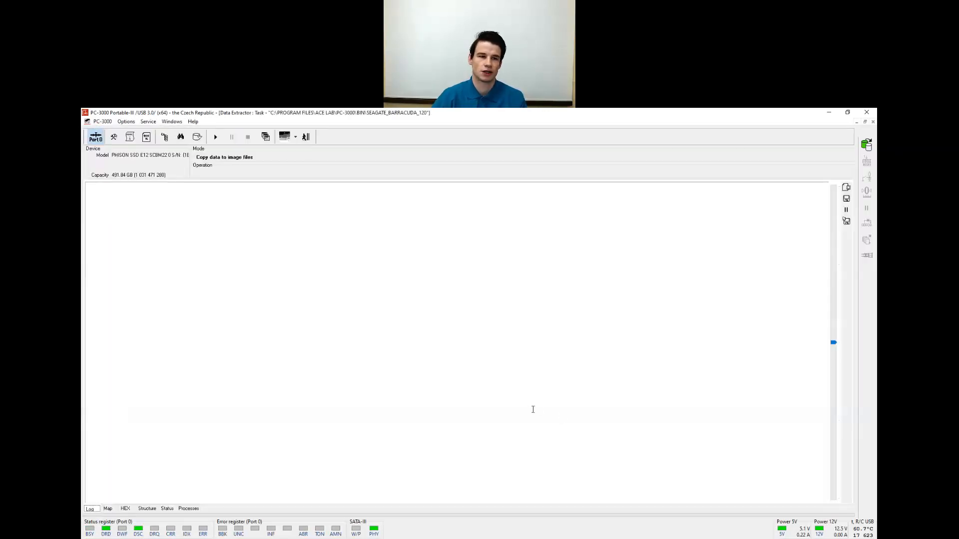
Explore the Barracuda task's NTFS partition from its root and list the images in the Space folder
left_click(165, 138)
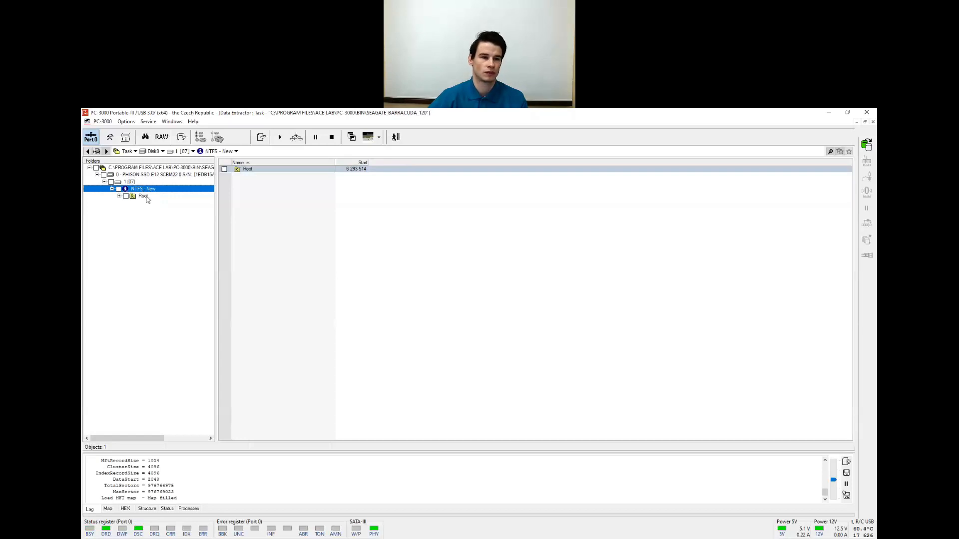
double_click(144, 196)
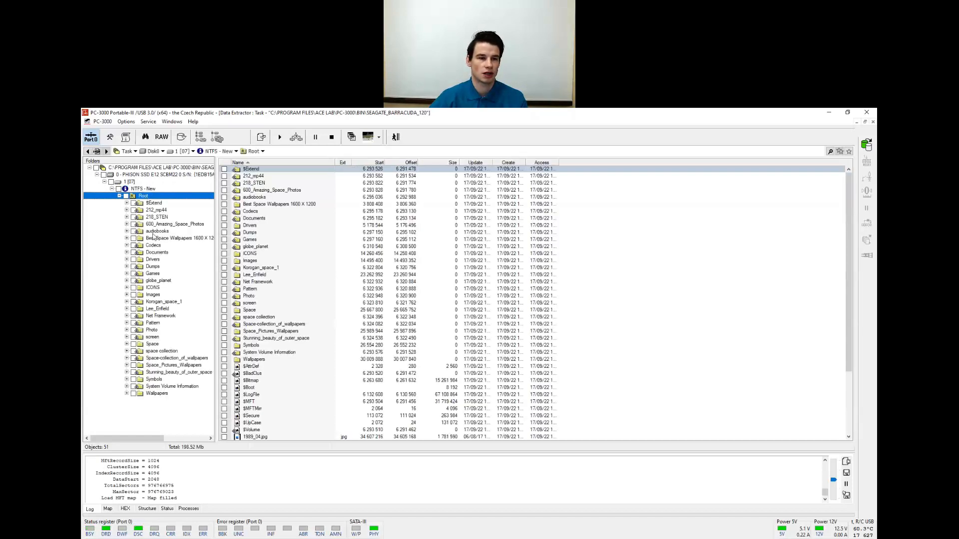
left_click(152, 344)
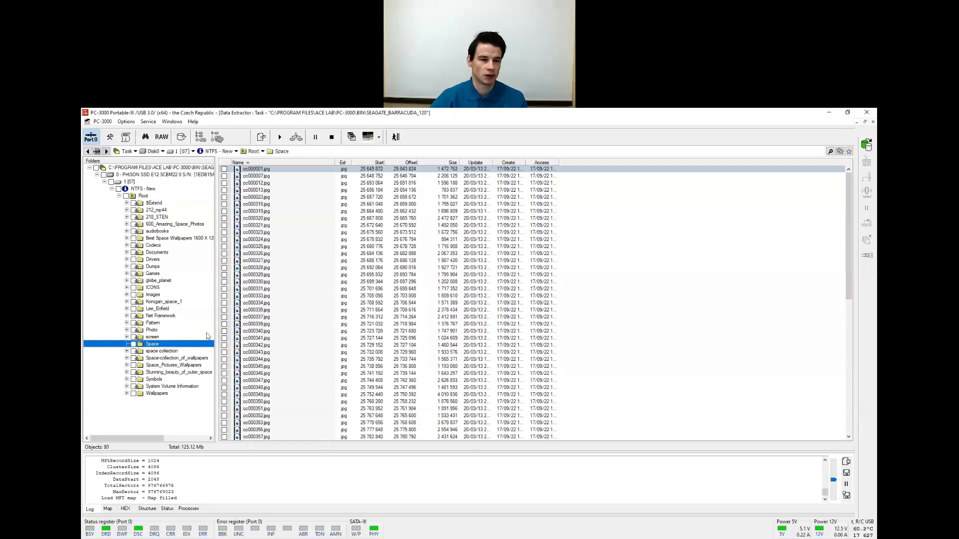
View the images oc000321.jpg and oc000340.jpg from the Space folder to check their content, and close the preview
right_click(278, 225)
left_click(298, 323)
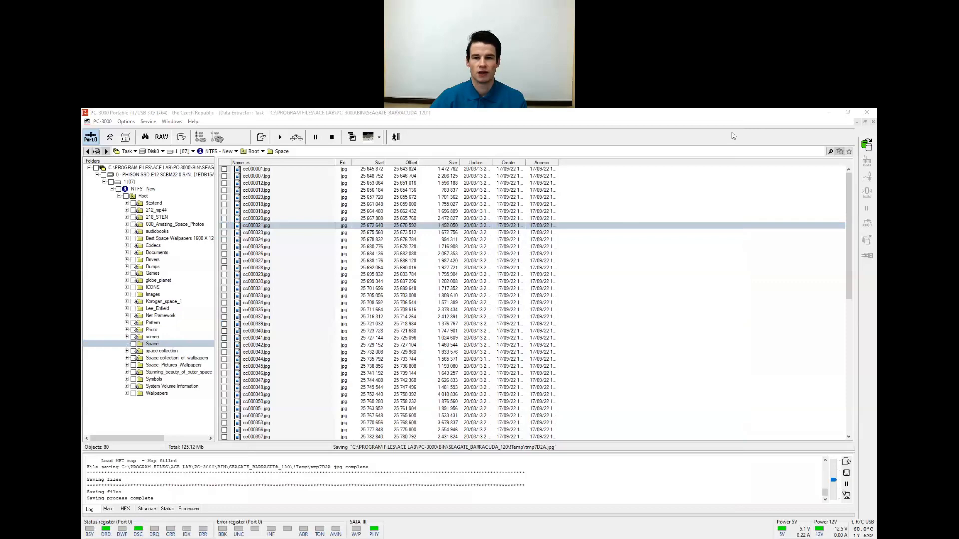
right_click(330, 334)
left_click(360, 431)
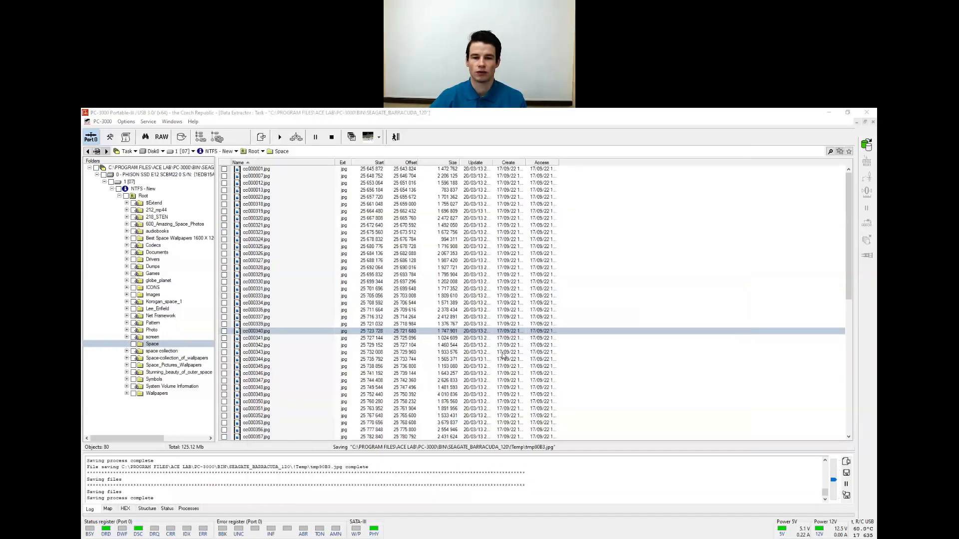
left_click(740, 129)
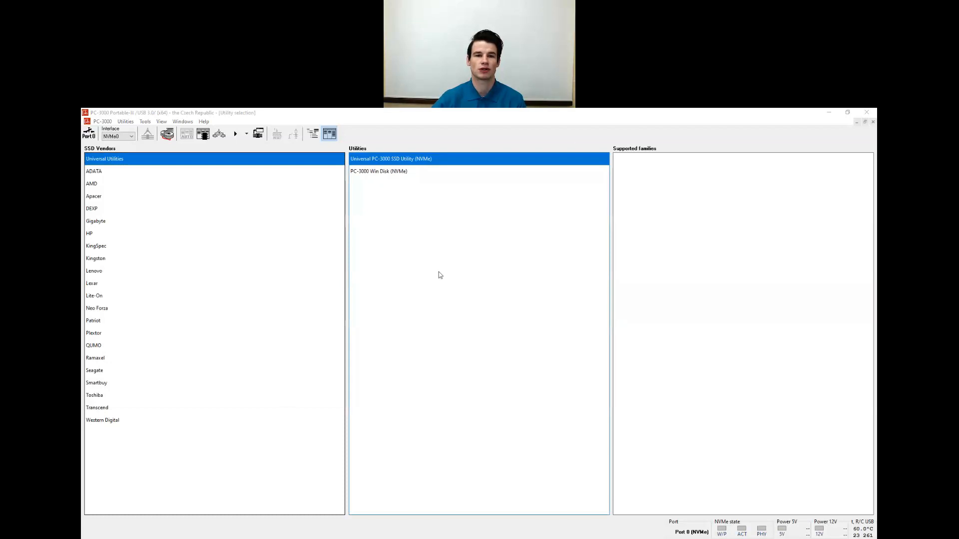
Power on the NVMe port, check the drive's identification in the Universal PC-3000 SSD Utility (NVMe), and close the utility
left_click(89, 136)
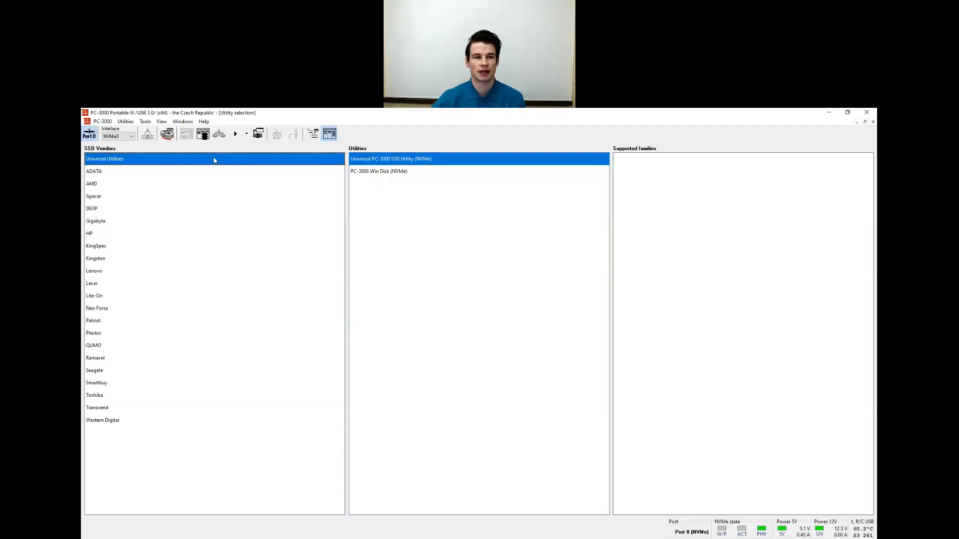
left_click(412, 160)
double_click(413, 160)
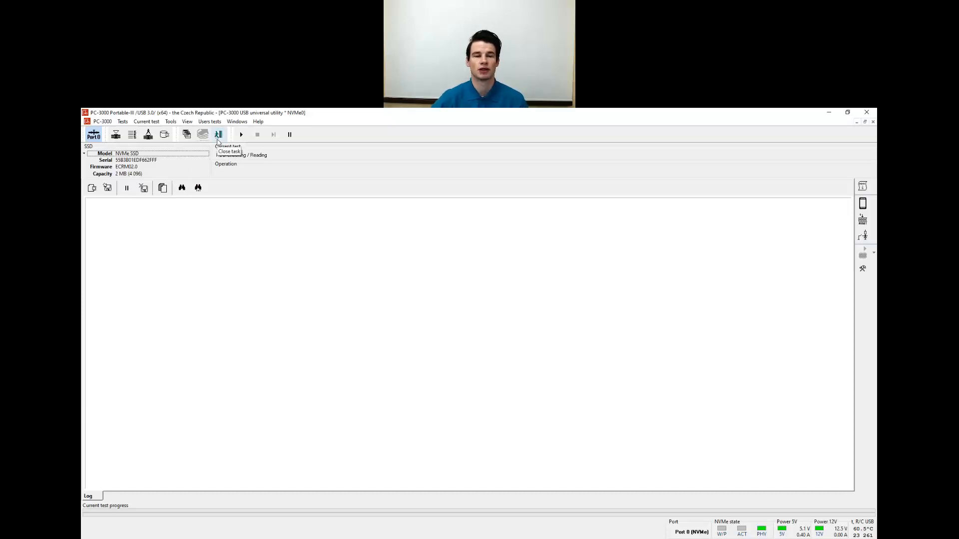
left_click(217, 137)
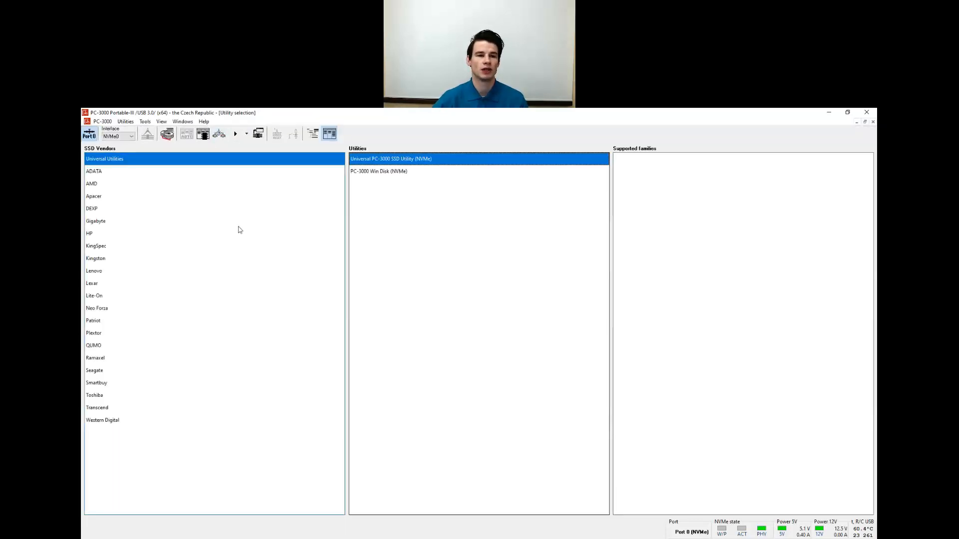
Power-cycle the NVMe drive and open the Phison (NVMe) utility for the Apacer vendor
left_click(87, 136)
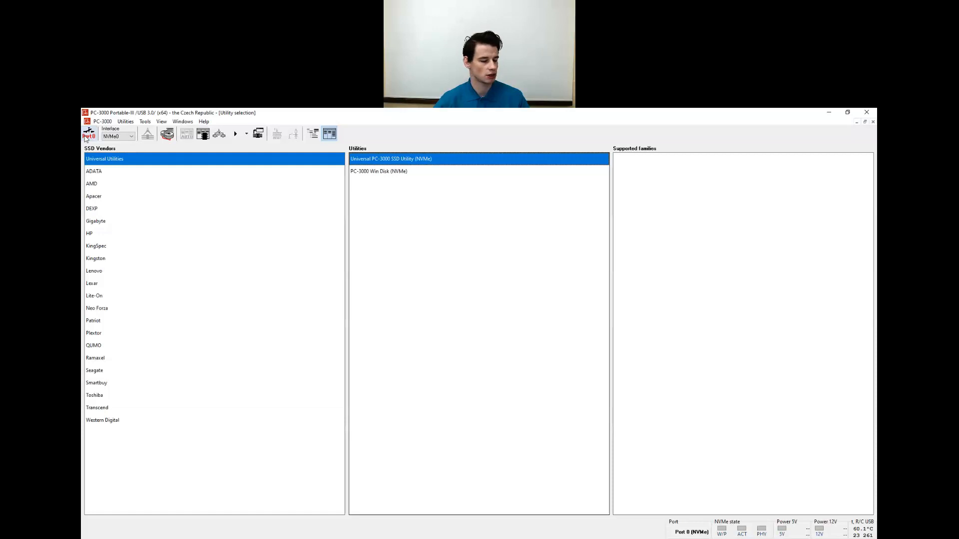
left_click(86, 137)
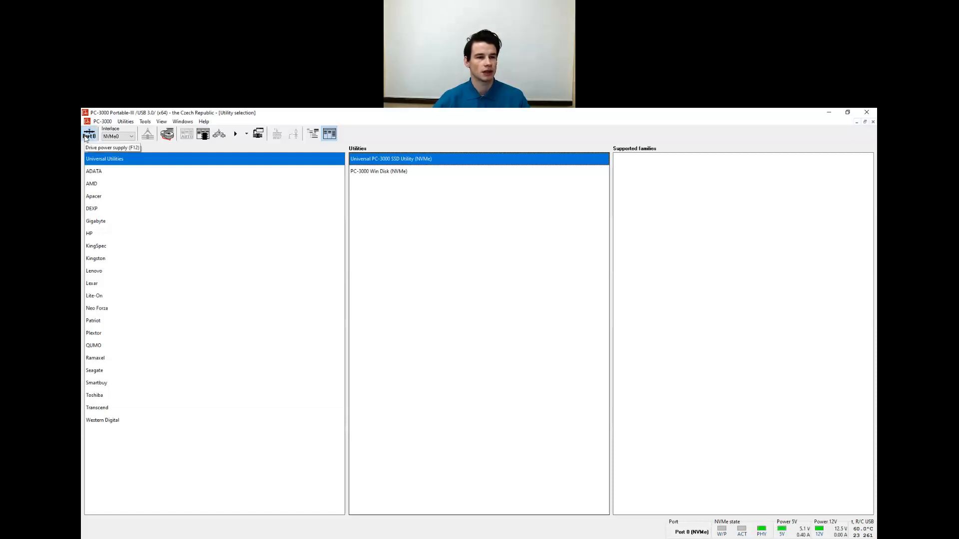
left_click(108, 200)
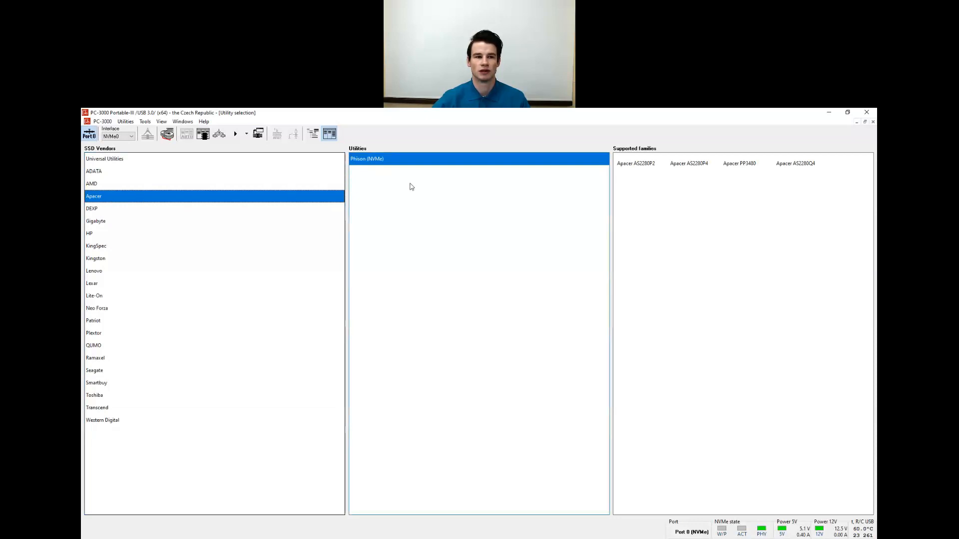
double_click(391, 160)
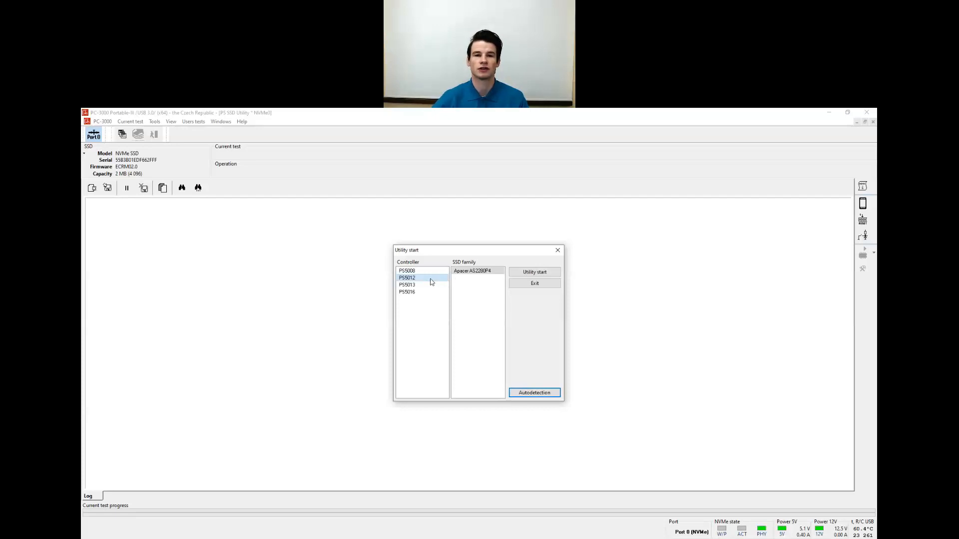
Start the utility for the PS5012 controller and Apacer AS2280P4 family, and upload the loader Burner_PS5012_12.3.bin
left_click(465, 273)
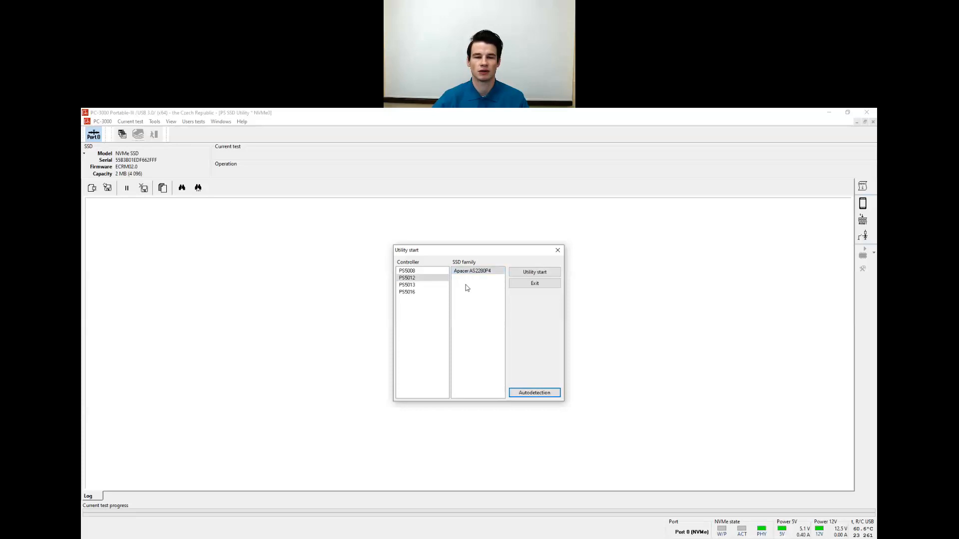
left_click(514, 275)
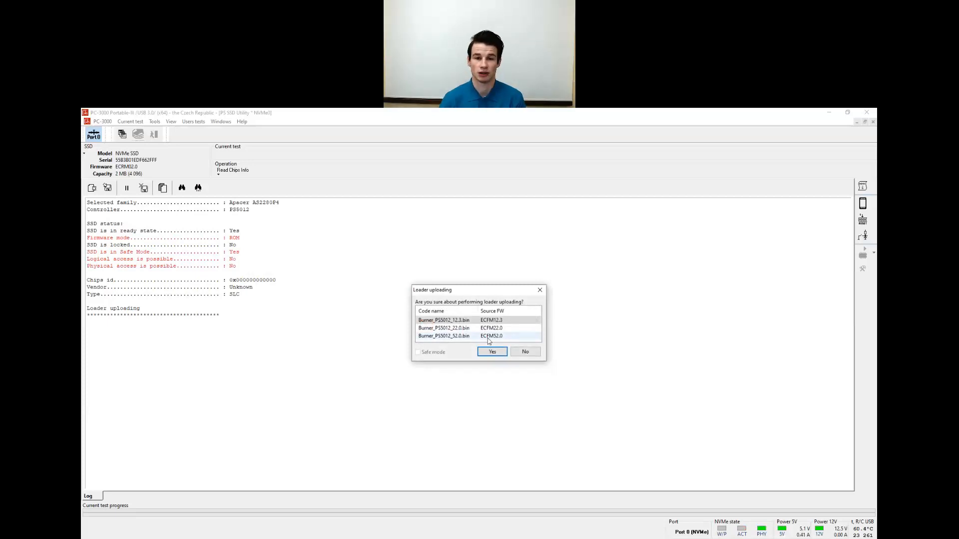
left_click(488, 352)
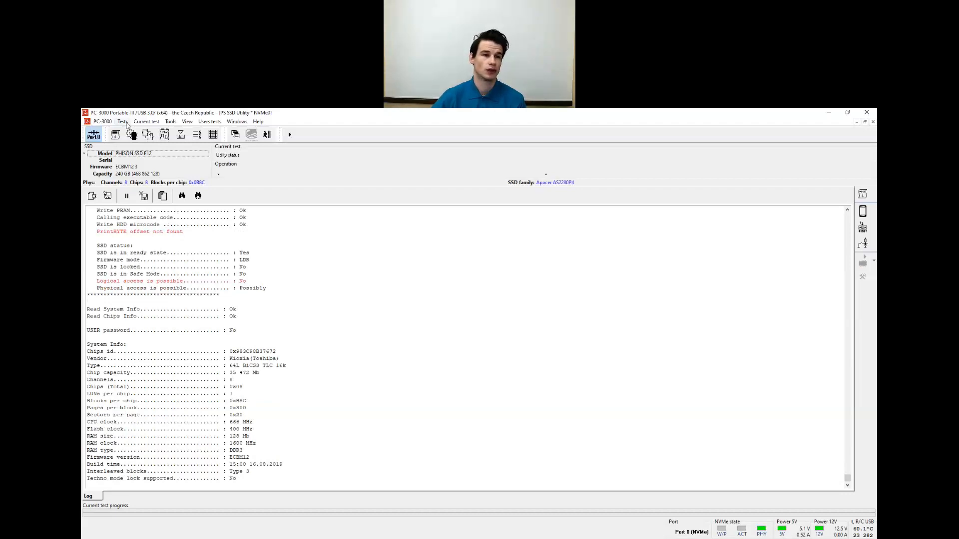
Create the Apacer SSD's translator in a new profile that extends the suggested profile name with an underscore suffix
left_click(126, 124)
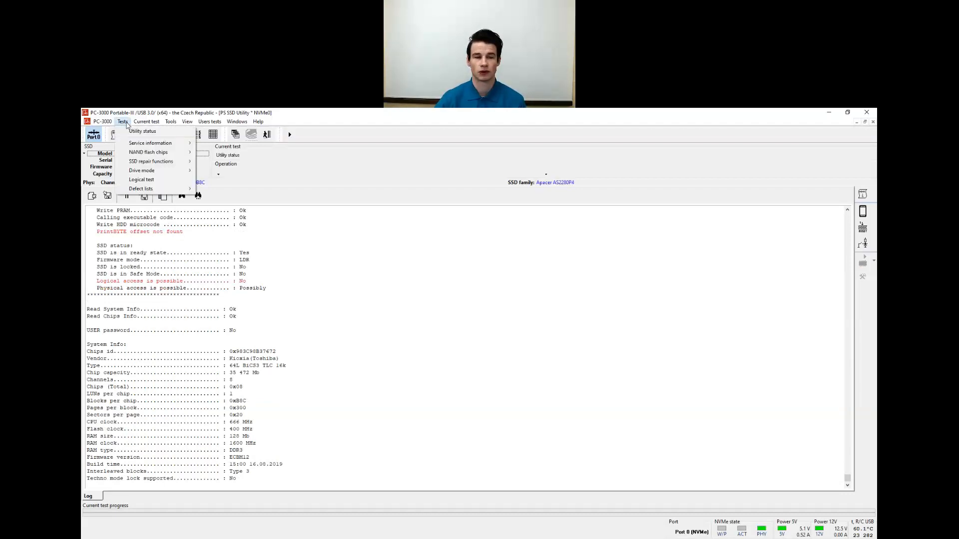
mouse_move(173, 145)
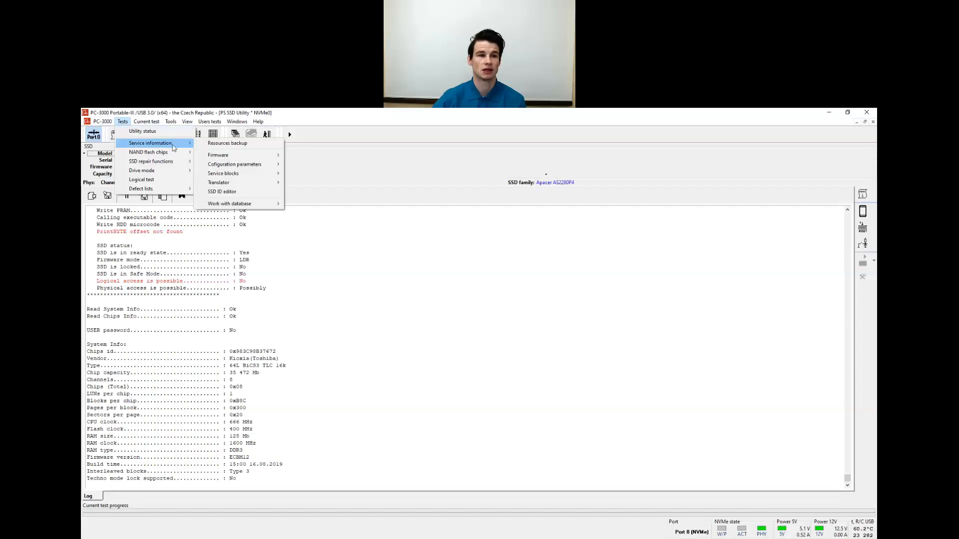
mouse_move(234, 183)
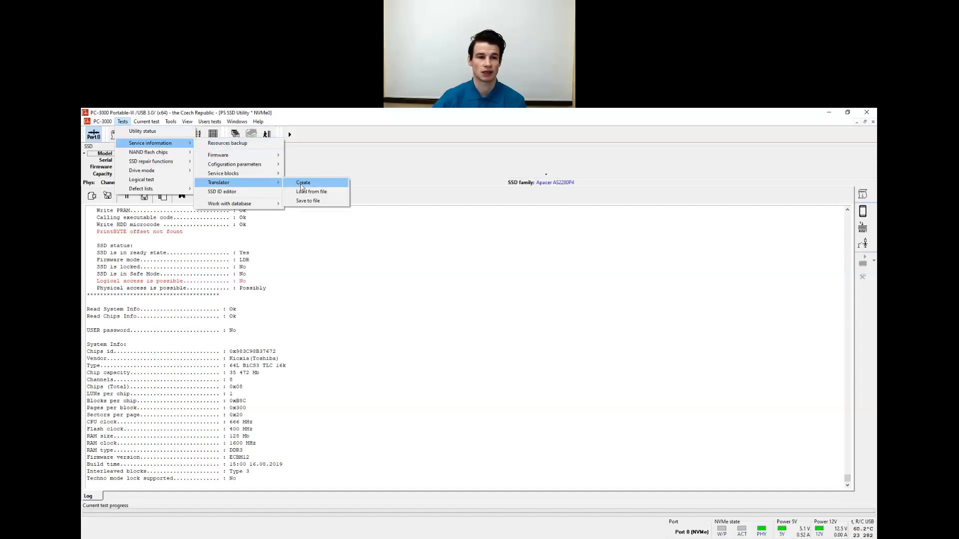
left_click(302, 184)
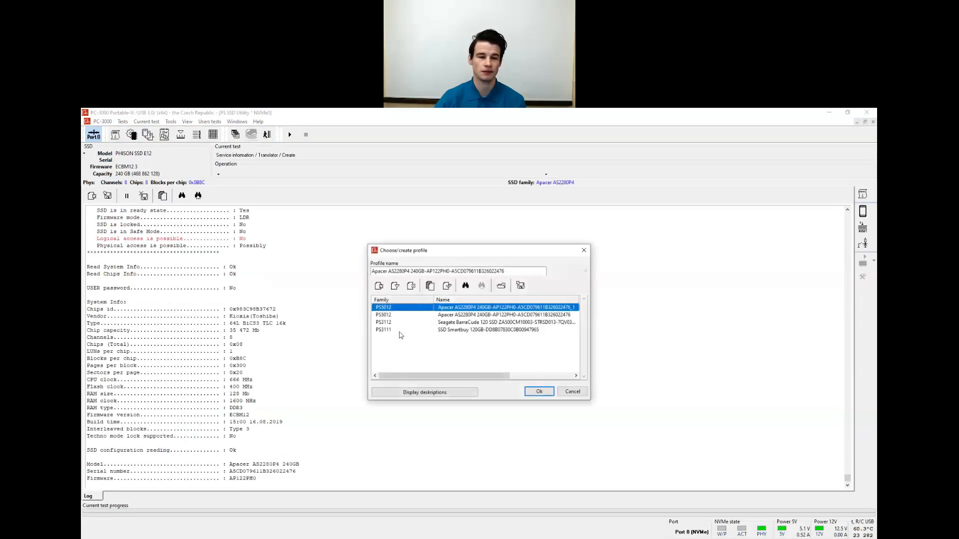
left_click(518, 272)
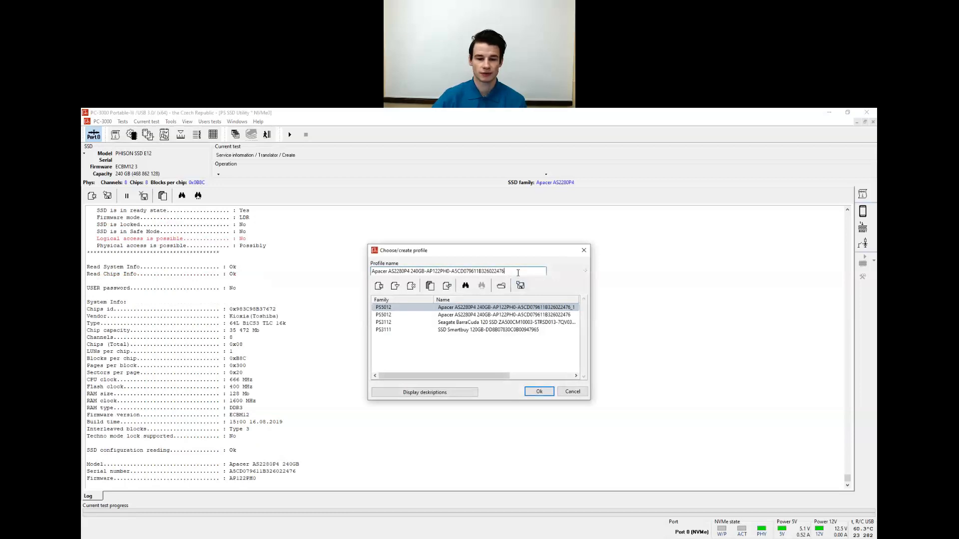
type("_")
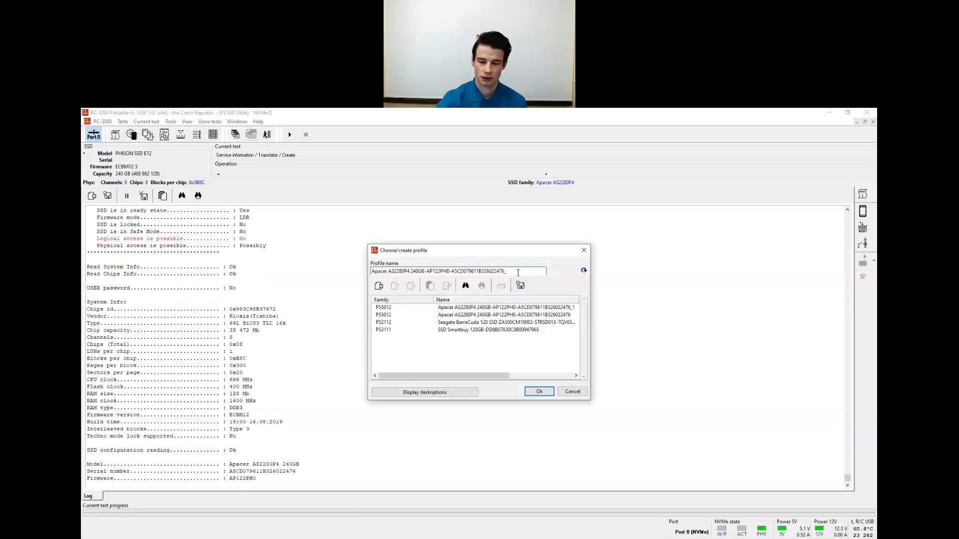
key("Return")
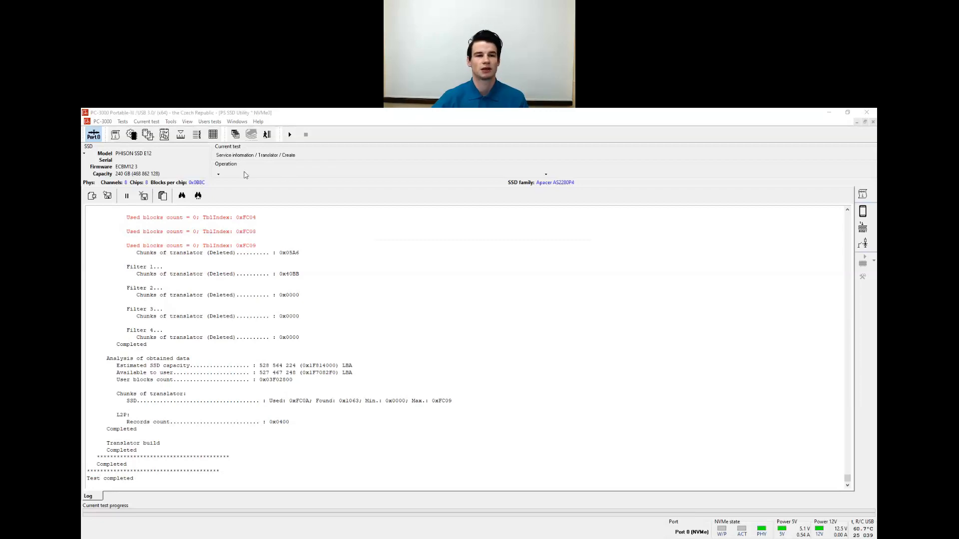
Open Data Extractor from the utility and start a new task stored in a folder named Apacer_SSD
left_click(236, 134)
left_click(237, 158)
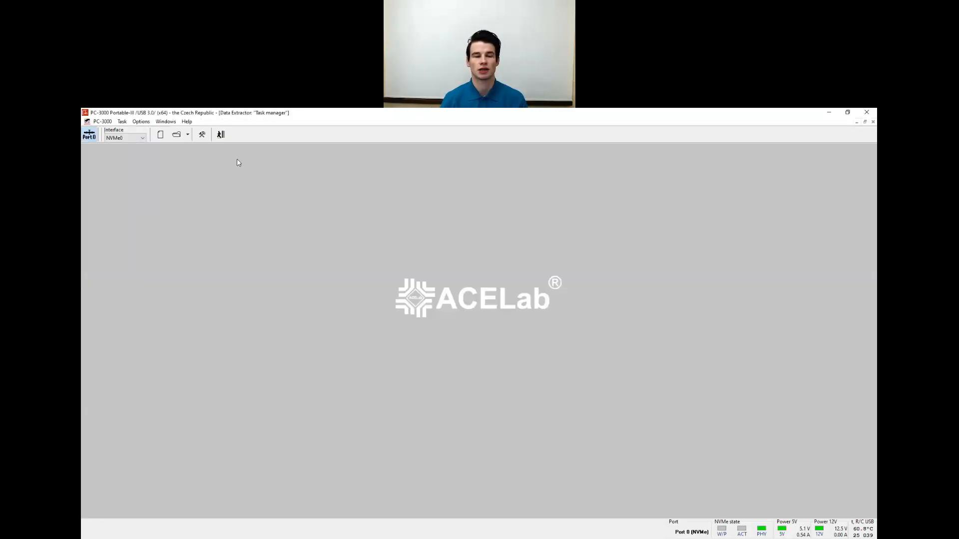
left_click(161, 135)
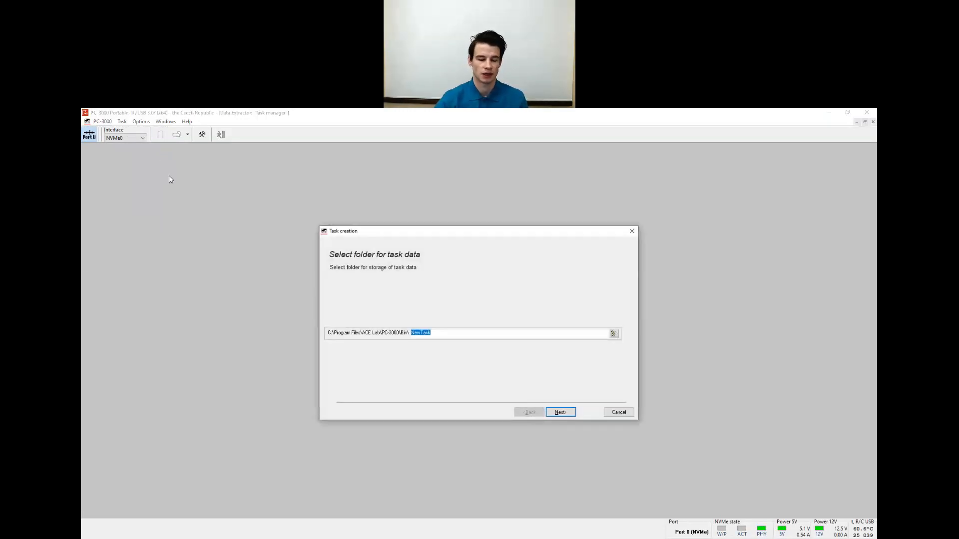
type("AP")
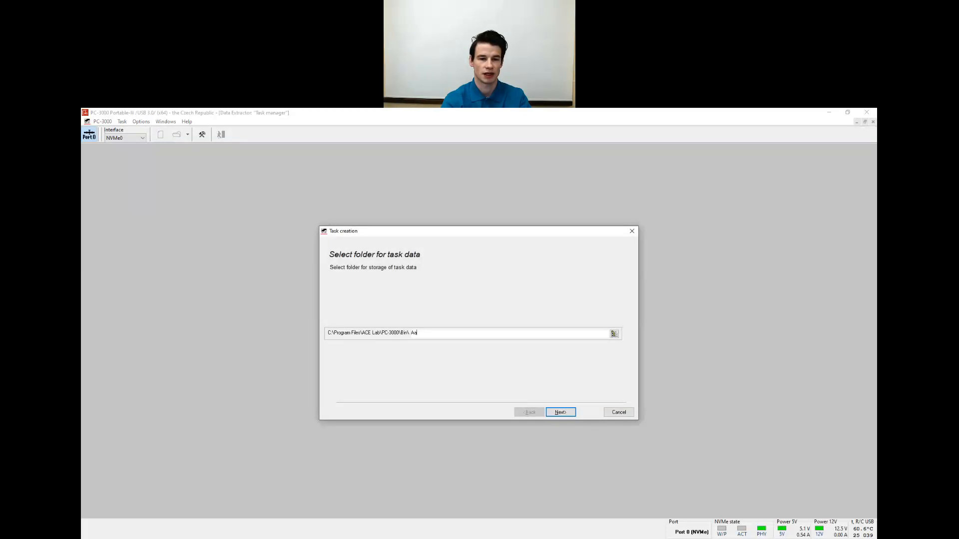
type("acer_")
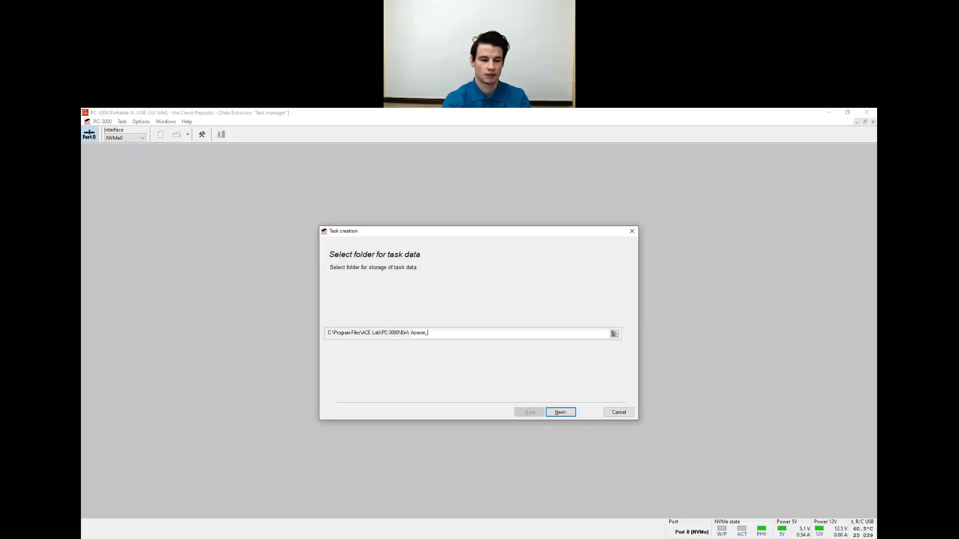
type("SSD")
key("Return")
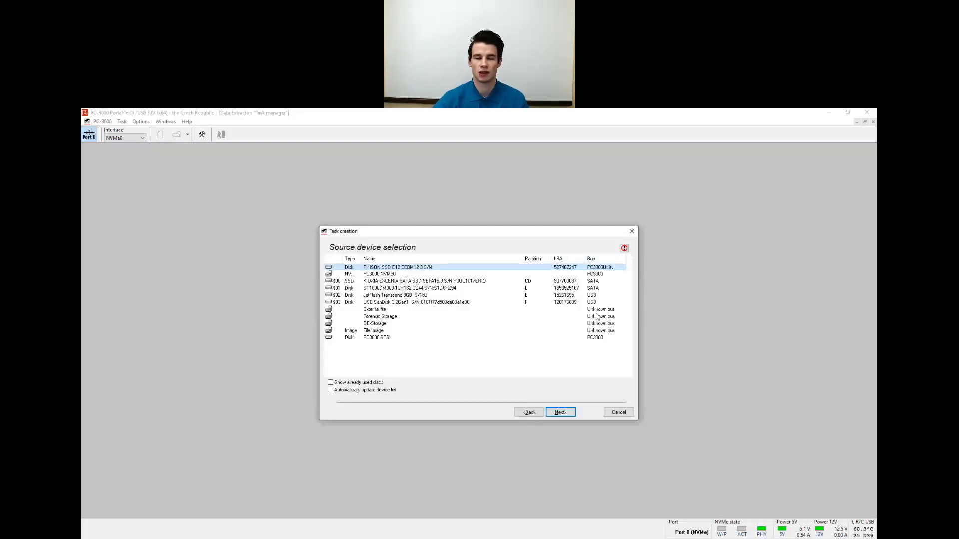
Create the task with the PHISON SSD E12 utility disk as source, data copying enabled, and File Image as destination
left_click(560, 412)
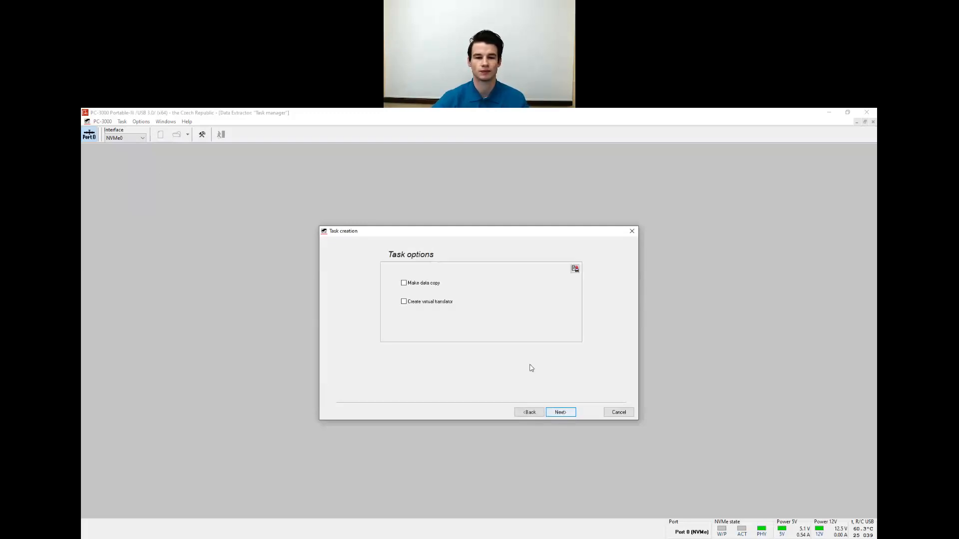
left_click(419, 284)
left_click(561, 412)
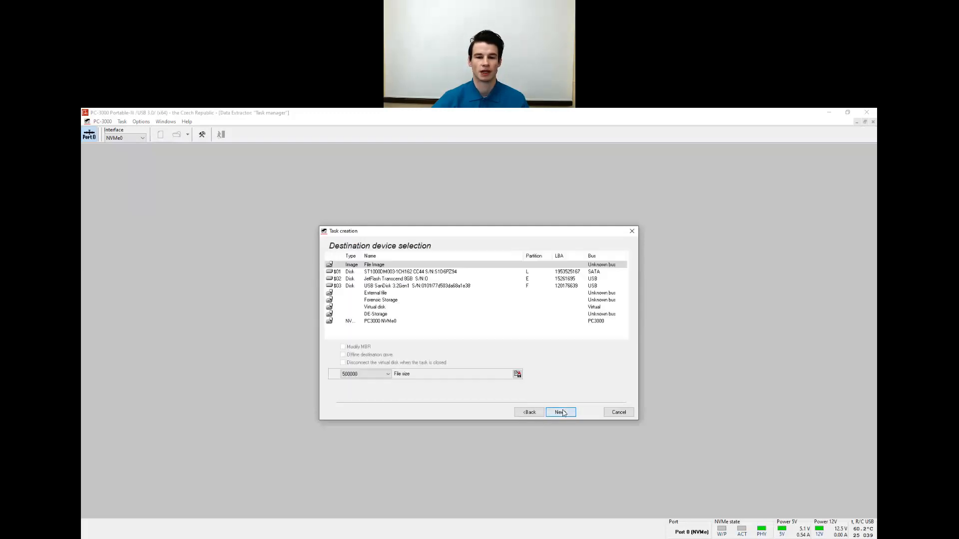
left_click(560, 412)
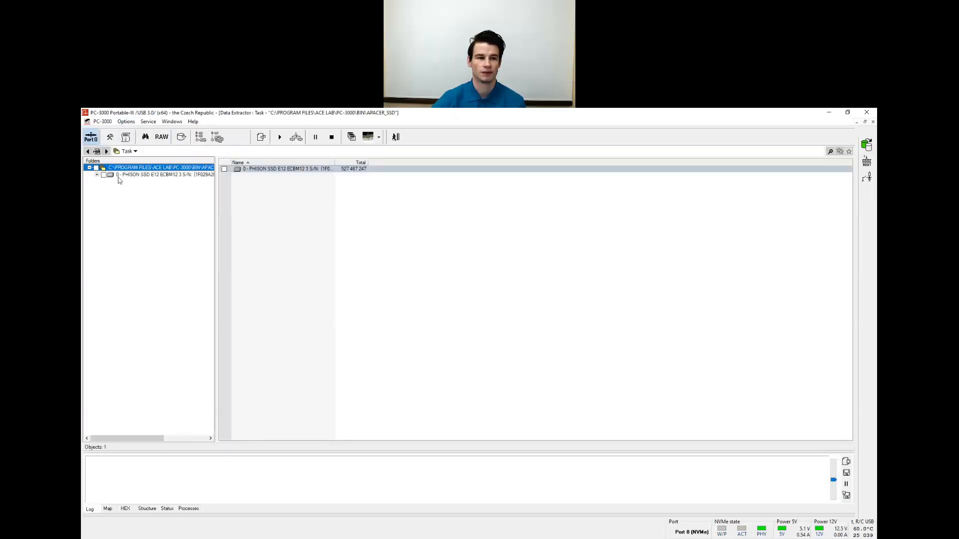
Open the SSD's NTFS partition in the task and expand its Root folder to list the files
left_click(153, 184)
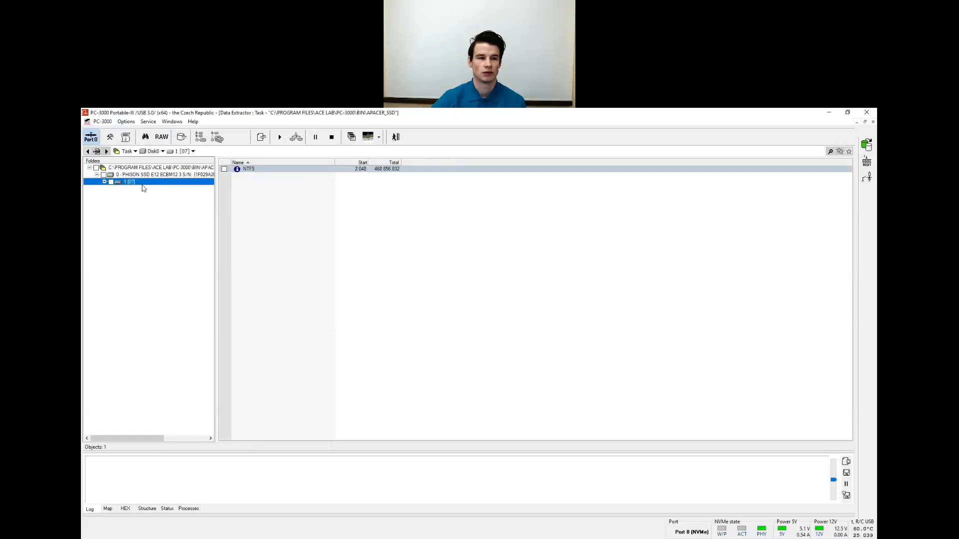
left_click(136, 189)
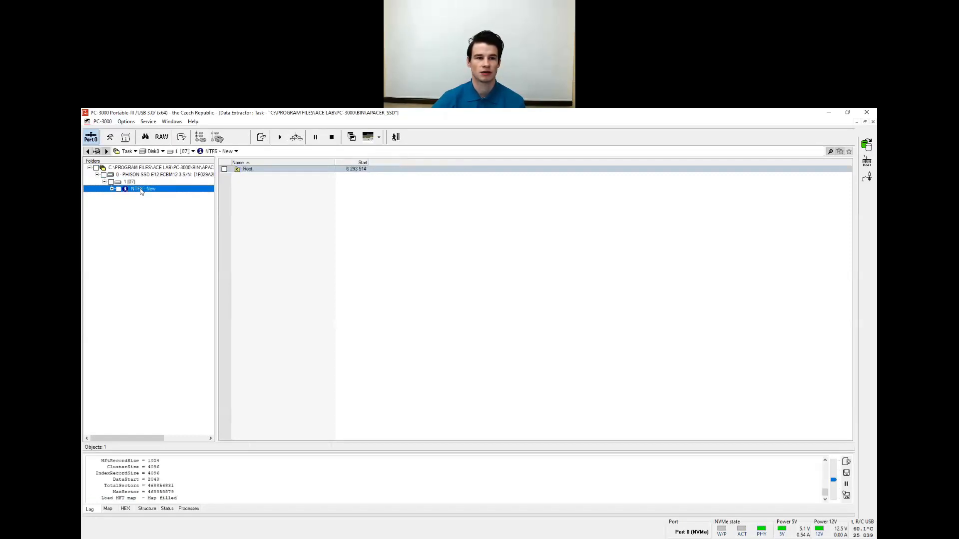
double_click(140, 190)
left_click(143, 197)
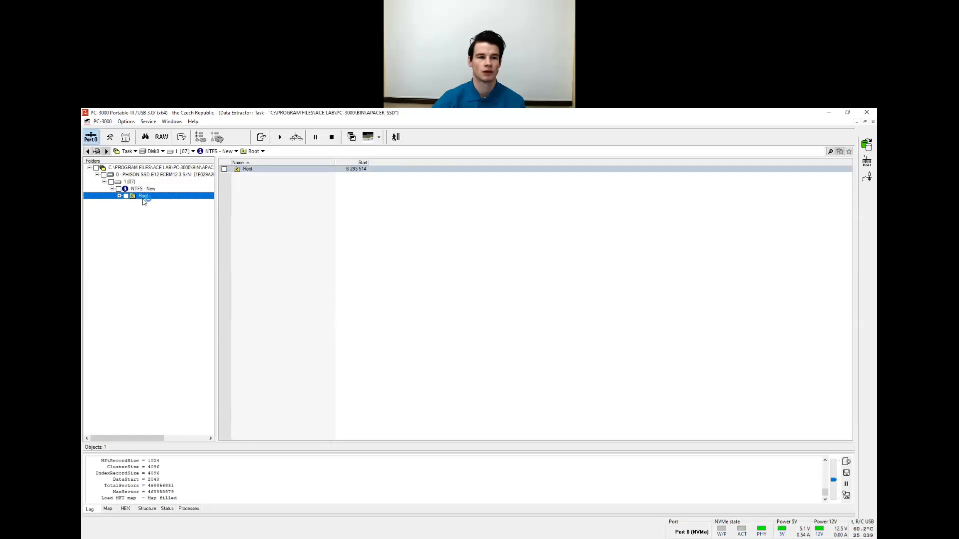
double_click(143, 198)
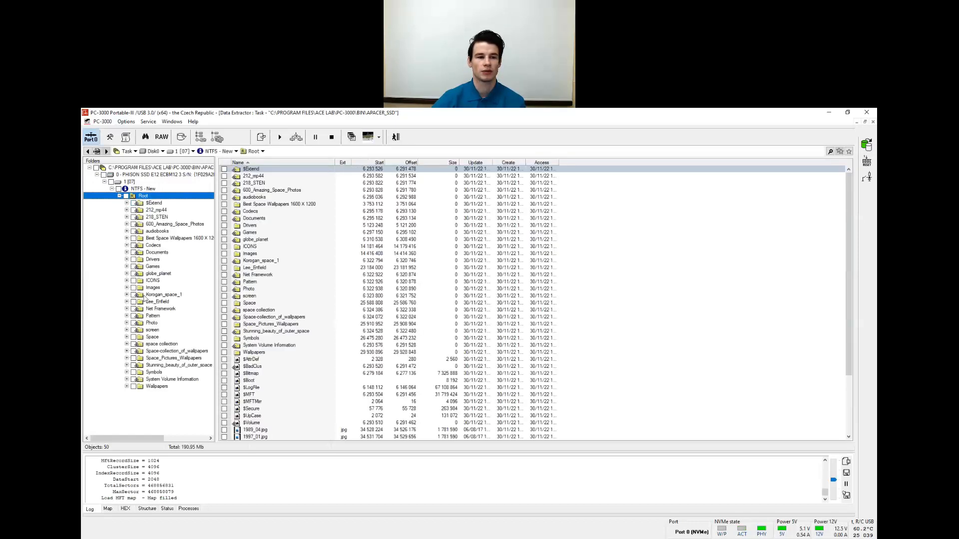